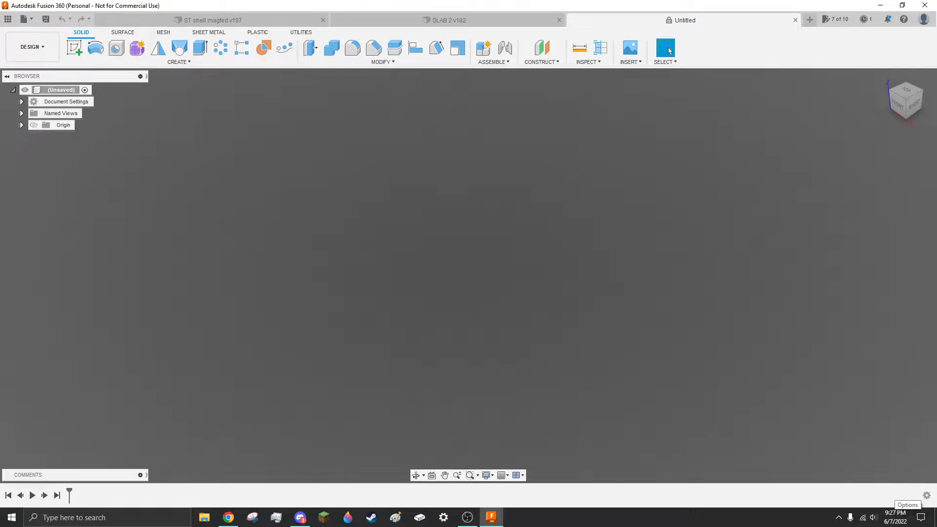
Turn off design history capture for the untitled design
click(927, 495)
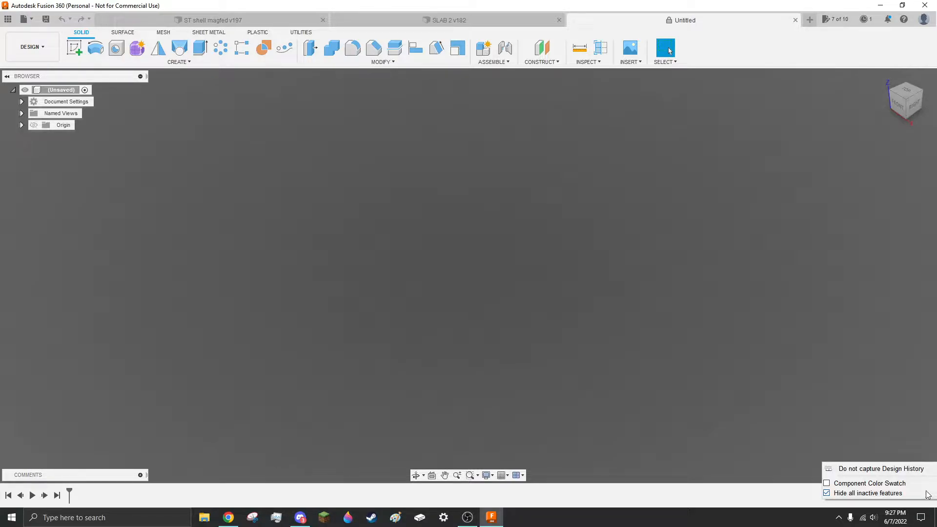
click(840, 469)
click(483, 272)
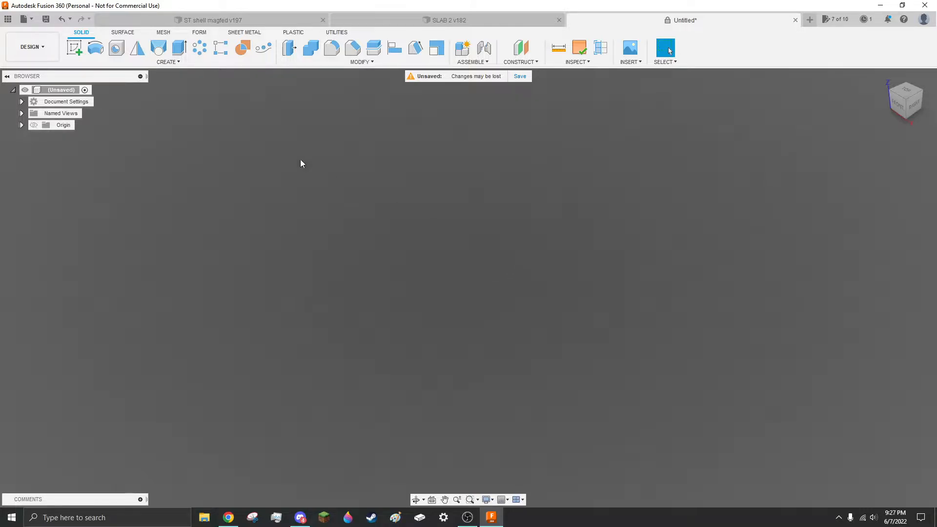
Start a sketch on the vertical plane seen from the right and draw a wide two-point rectangle around the origin
click(77, 48)
click(492, 249)
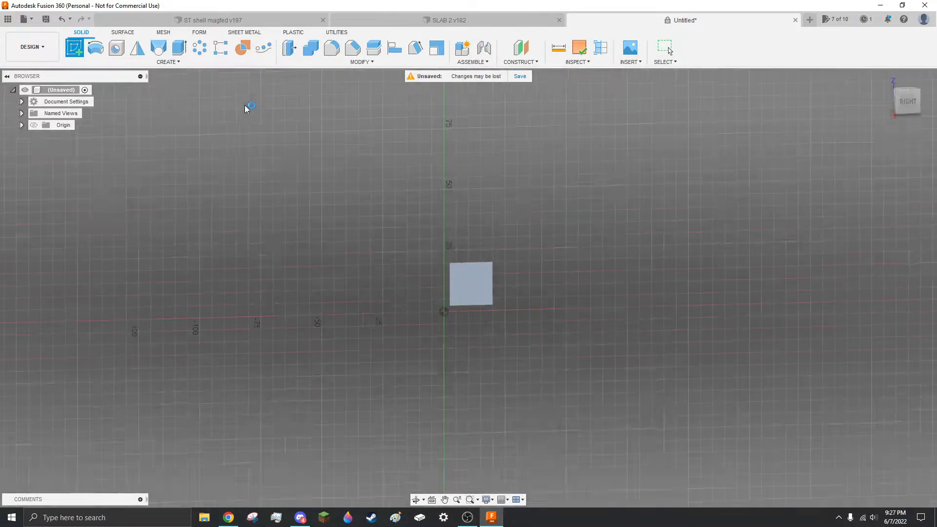
click(74, 48)
click(322, 185)
click(650, 339)
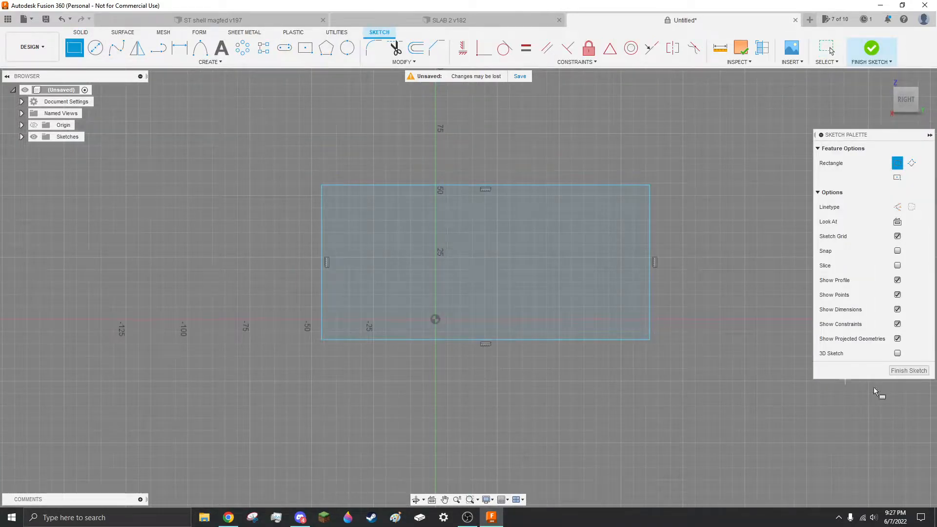
Draw a circle near the rectangle's middle, reaching its upper edge and extending past its lower edge, and finish the sketch
key(c)
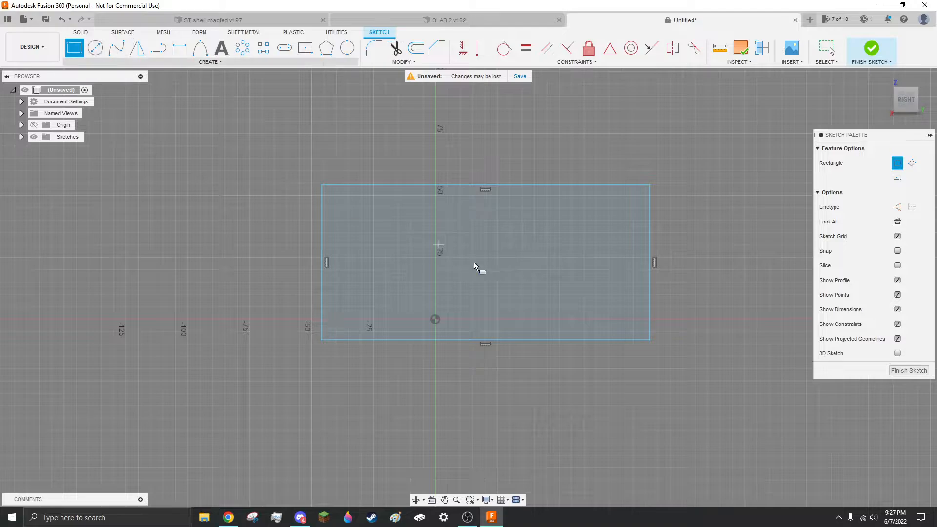
click(499, 275)
key(Escape)
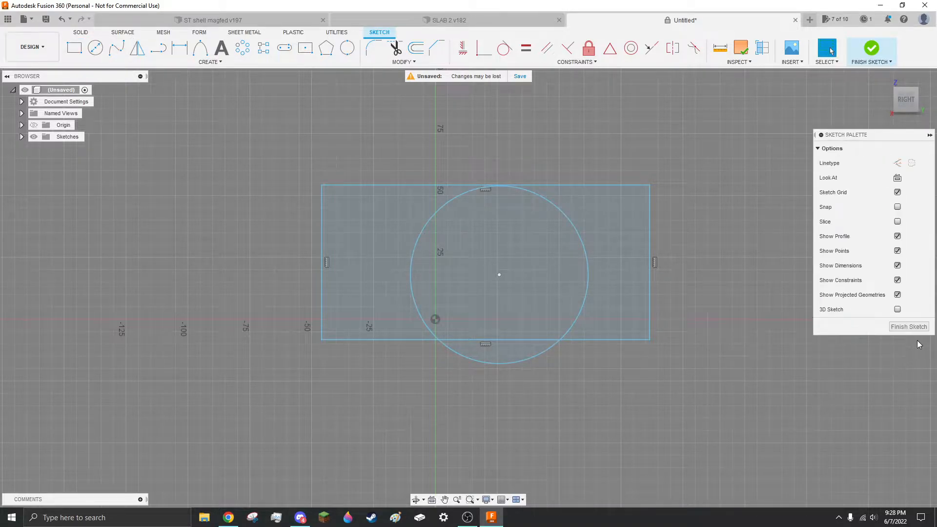
click(907, 326)
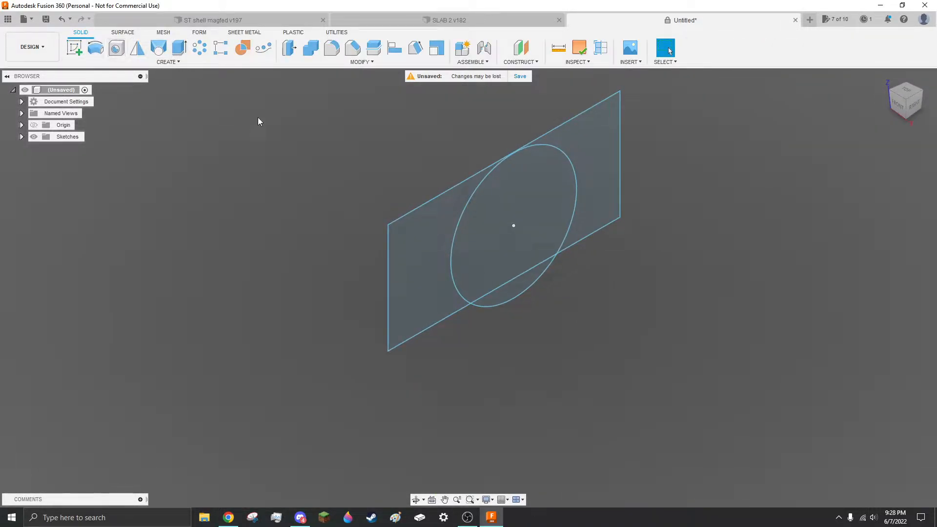
Extrude both regions inside the rectangle by -10 mm as a new body
key(e)
click(442, 209)
text(-)
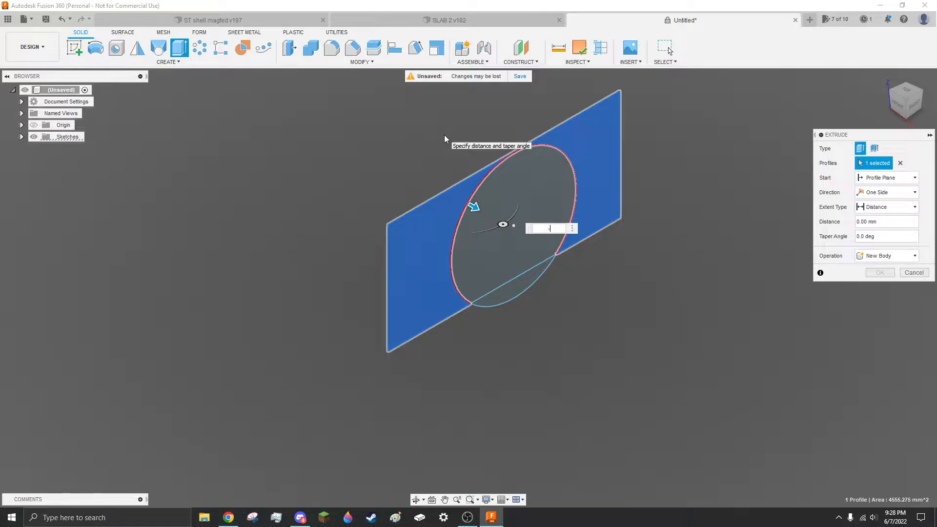
text(10)
click(574, 177)
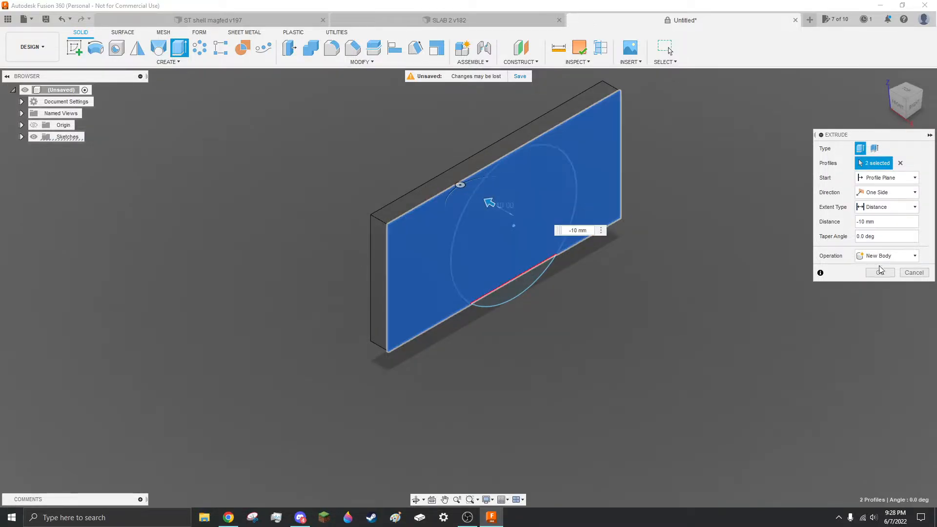
click(880, 272)
Show the sketch again, extrude the full circle 10 mm as a new body, and delete the sketch
click(21, 148)
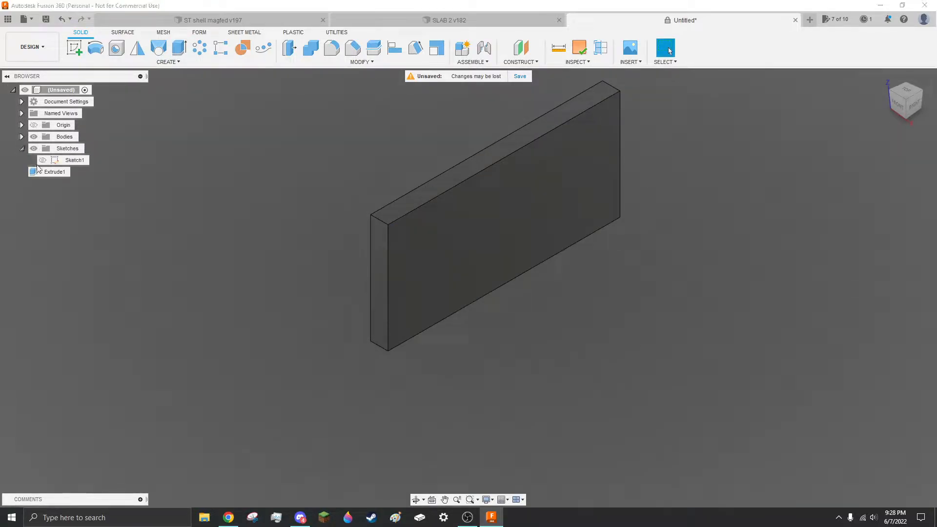
click(43, 160)
click(512, 232)
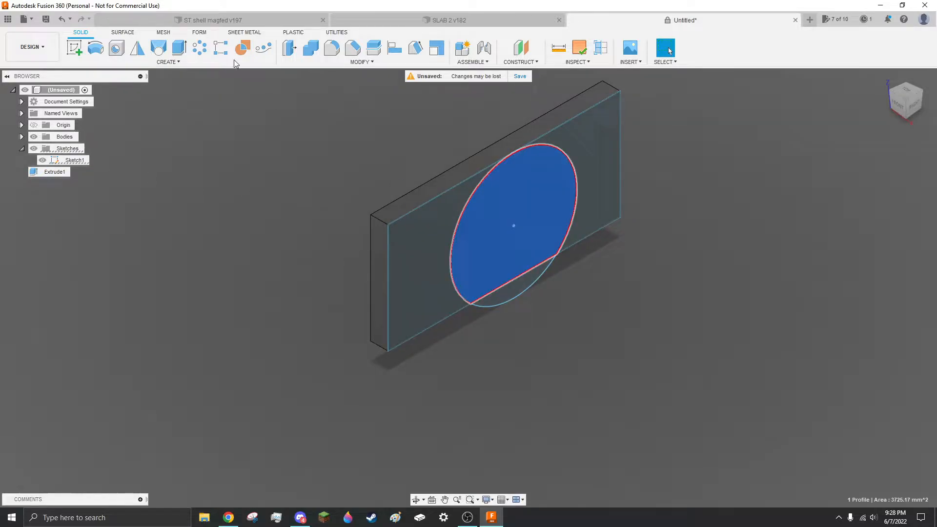
click(181, 51)
click(525, 286)
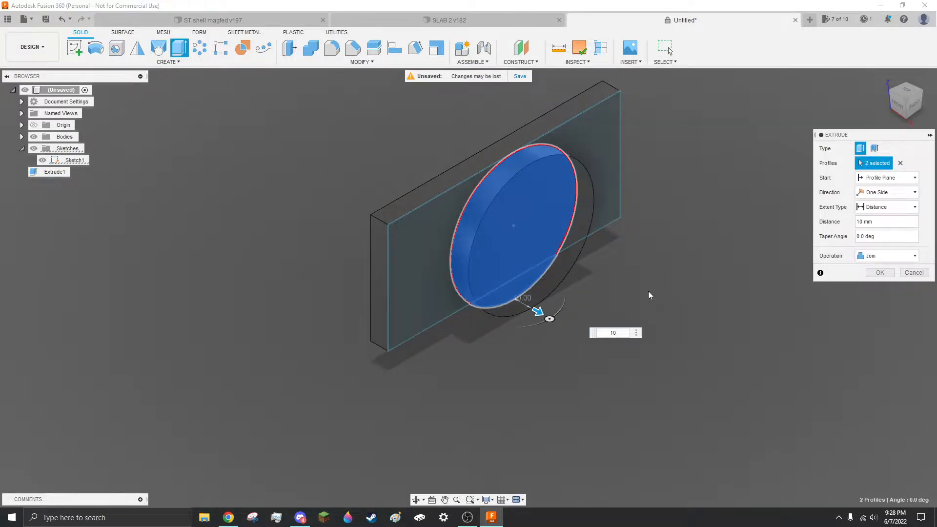
click(875, 259)
click(878, 298)
click(881, 272)
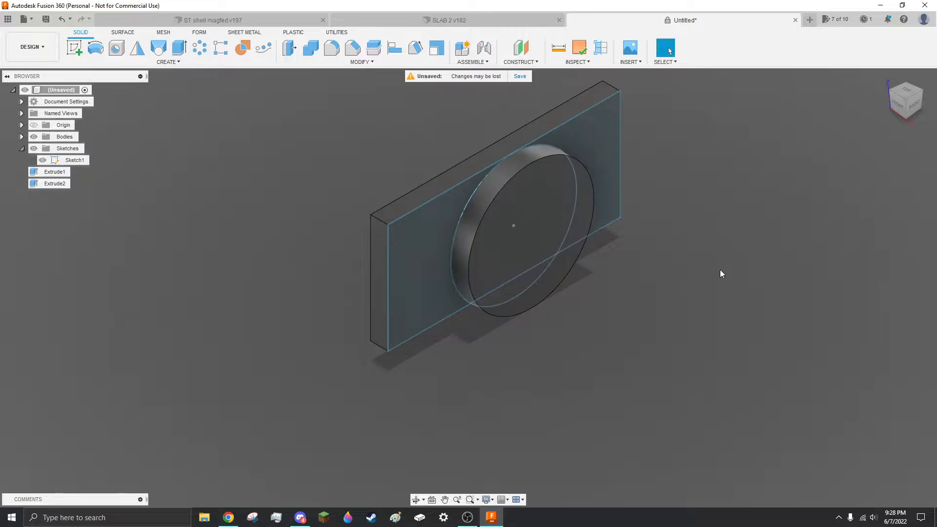
click(61, 161)
key(Delete)
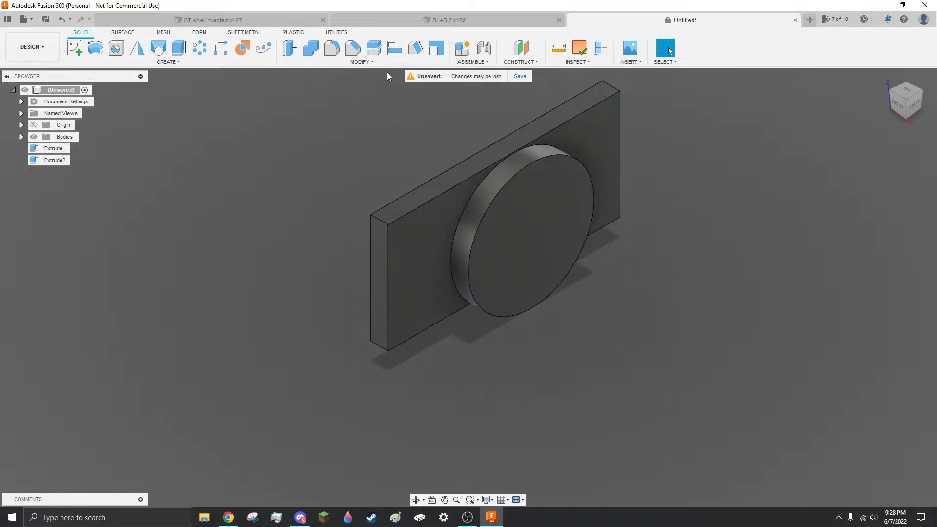
Apply the Plastic - Orange Edited appearance to the disc and Plastic - White to the rectangular plate
click(362, 62)
click(308, 258)
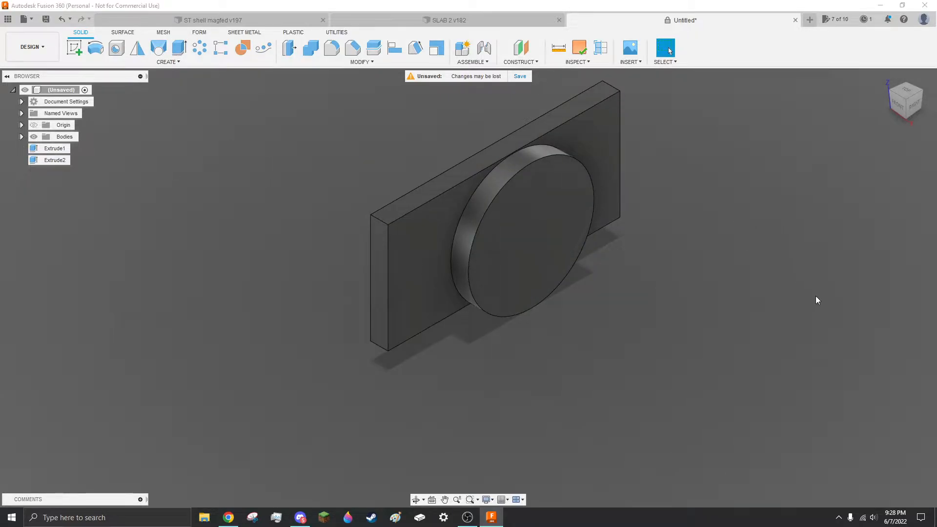
click(878, 304)
scroll(780, 383, down, 10)
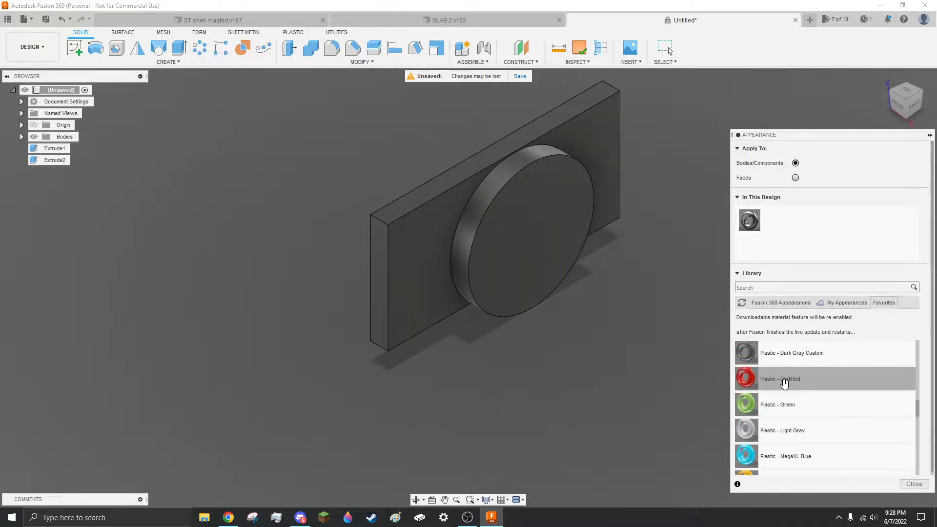
drag(762, 353, 542, 246)
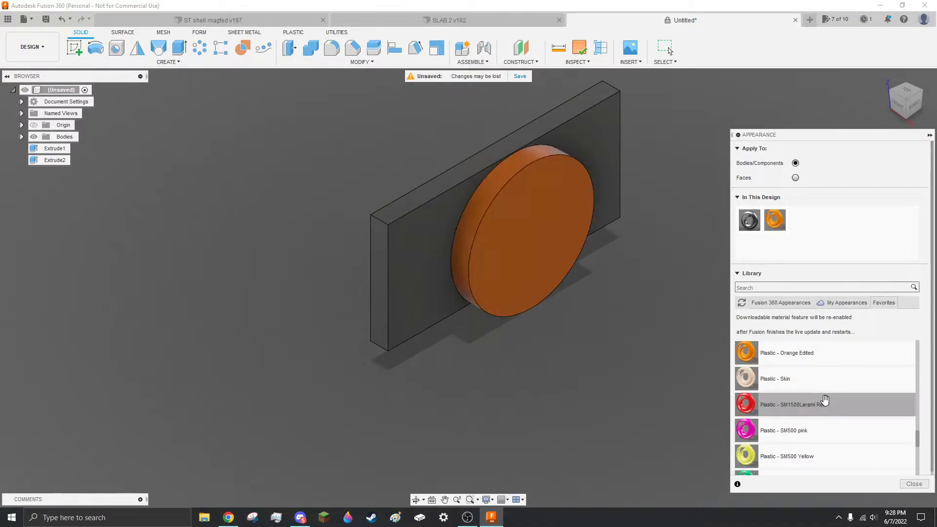
scroll(825, 401, down, 3)
drag(774, 380, 464, 203)
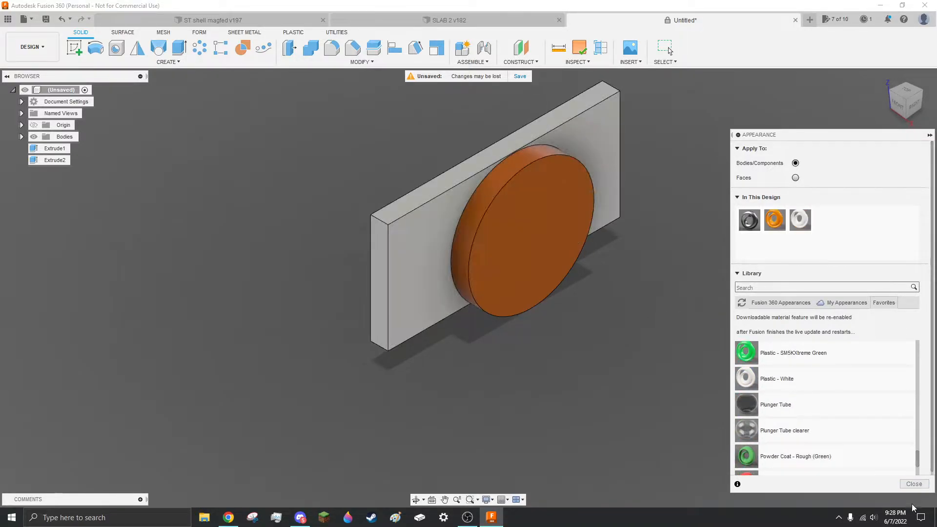
click(914, 484)
shift+middle_drag(669, 278, 377, 293)
scroll(425, 289, up, 5)
scroll(378, 296, down, 5)
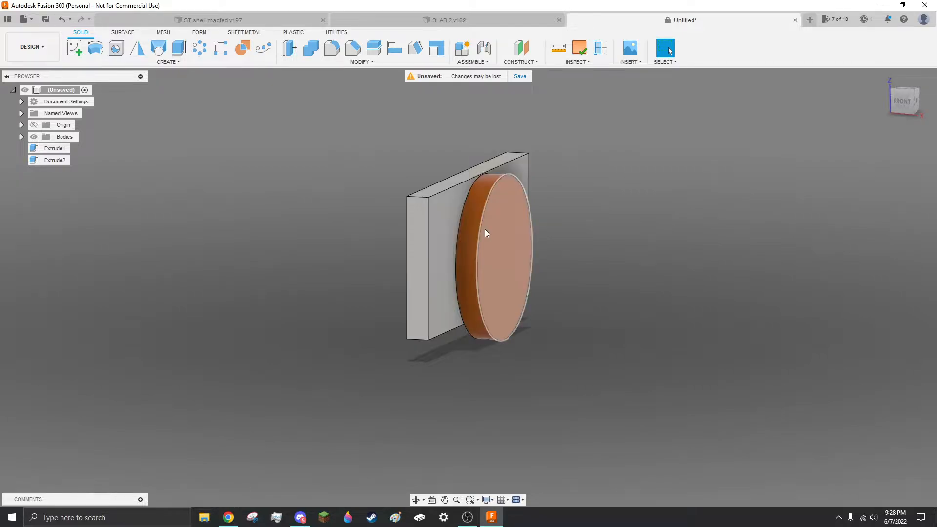
scroll(488, 222, up, 3)
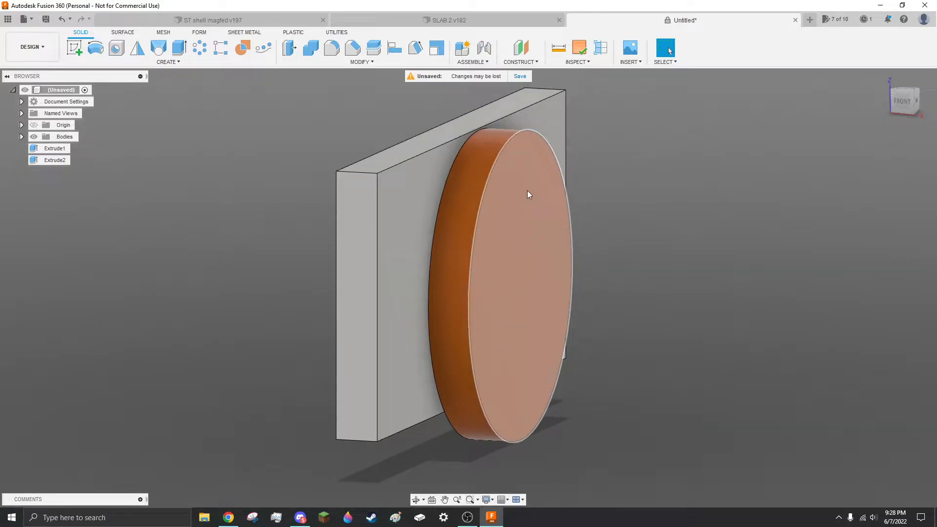
Switch to the ST shell magfed design and unisolate the grip panel to show the whole assembly
click(271, 20)
scroll(503, 188, down, 5)
right_click(359, 206)
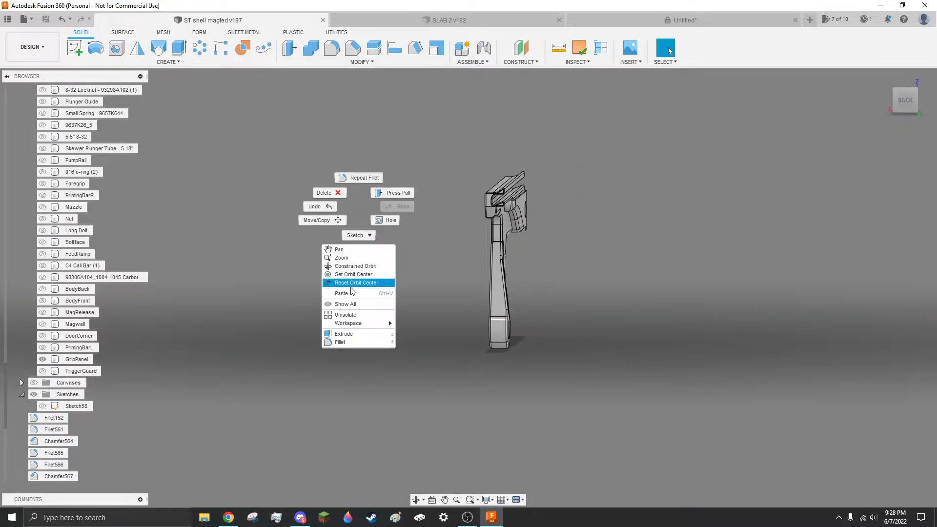
click(338, 318)
shift+middle_drag(572, 407, 520, 352)
scroll(580, 200, down, 3)
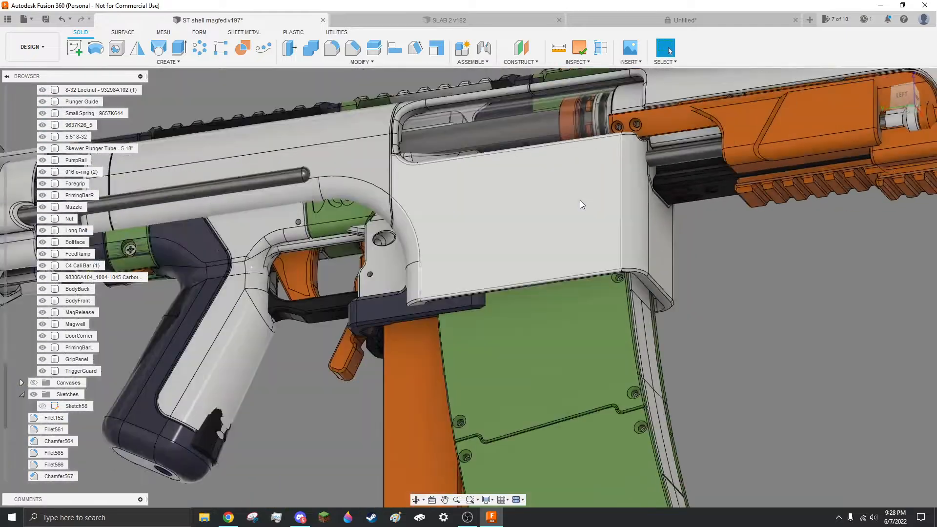
Examine the screw holes in the magazine's green side panel, hiding the lower panel to inspect the matching holes beneath
scroll(454, 415, up, 6)
scroll(678, 342, up, 5)
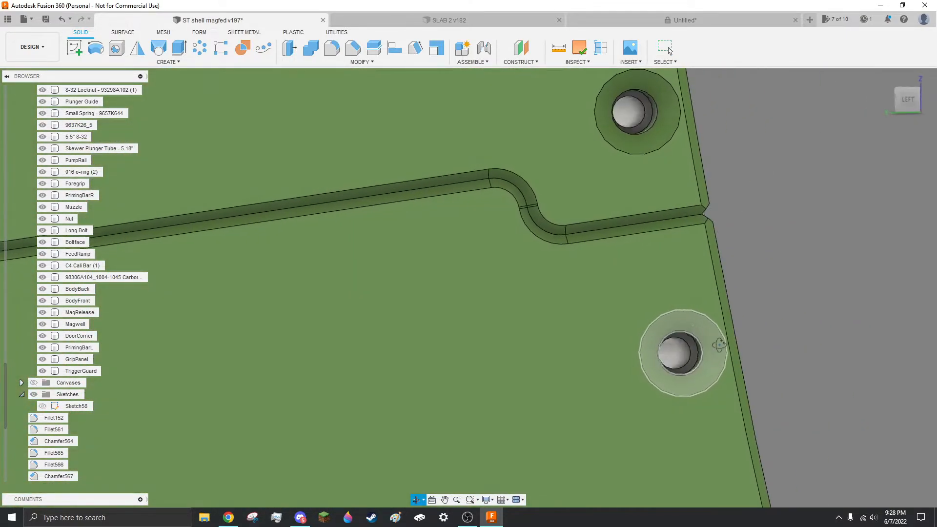
shift+middle_drag(692, 350, 494, 210)
scroll(537, 244, down, 5)
click(564, 295)
key(v)
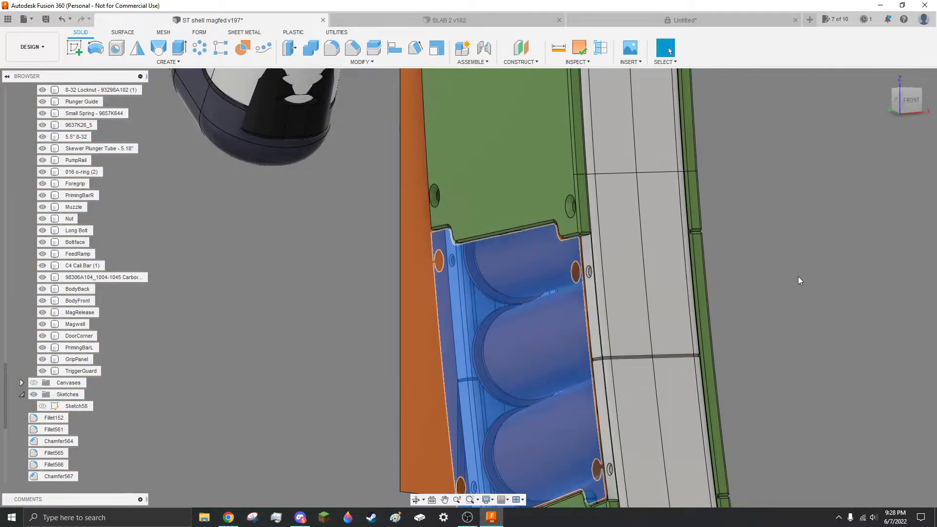
click(798, 276)
scroll(654, 293, up, 5)
shift+middle_drag(583, 293, 606, 287)
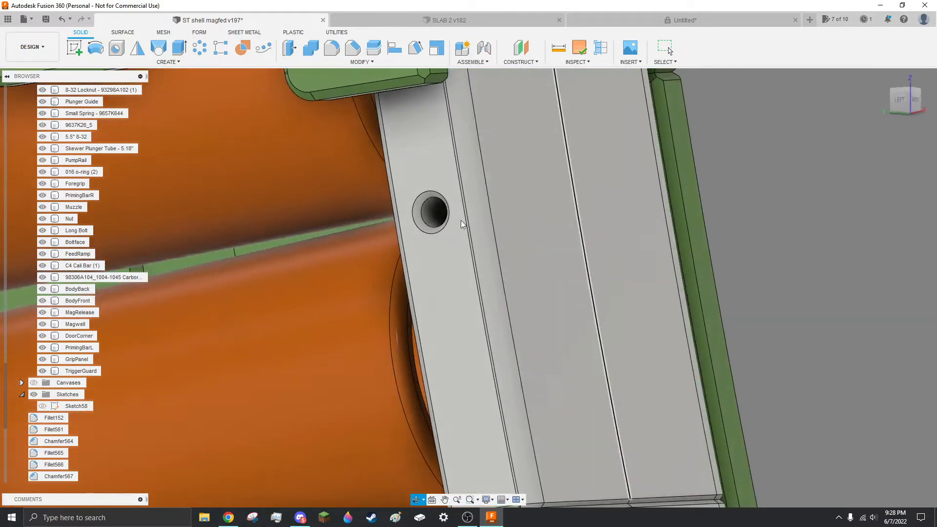
scroll(530, 135, down, 3)
Check the untitled test model, return to the ST shell magfed design, and examine a countersunk panel screw hole up close
click(683, 20)
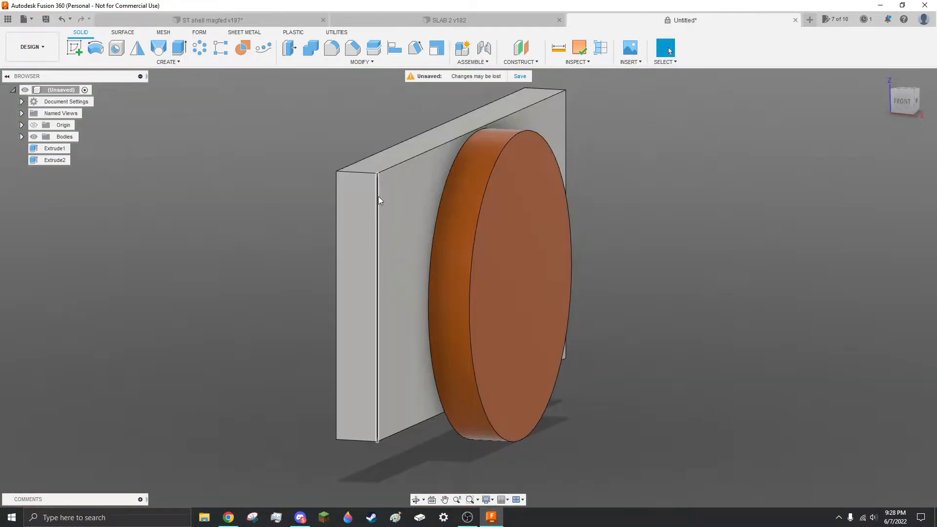
click(206, 20)
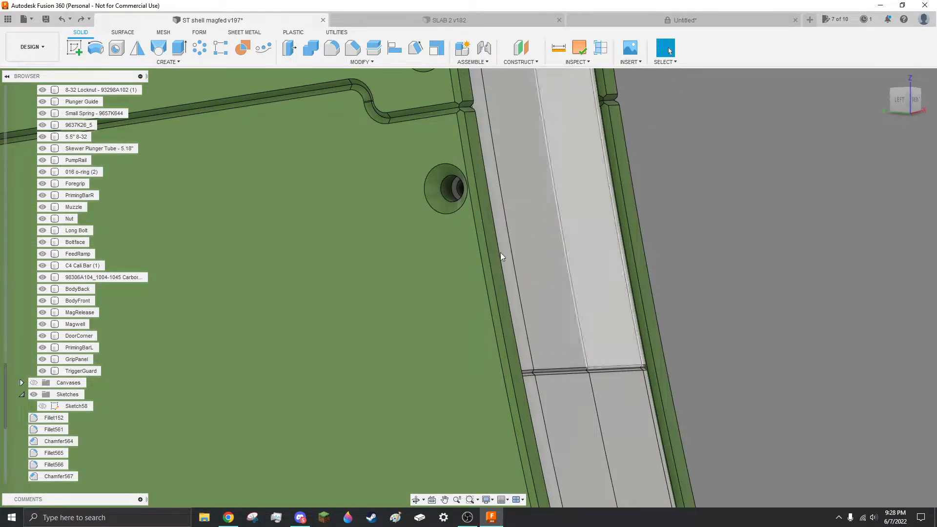
scroll(445, 168, up, 3)
shift+middle_drag(444, 168, 518, 226)
scroll(548, 201, up, 3)
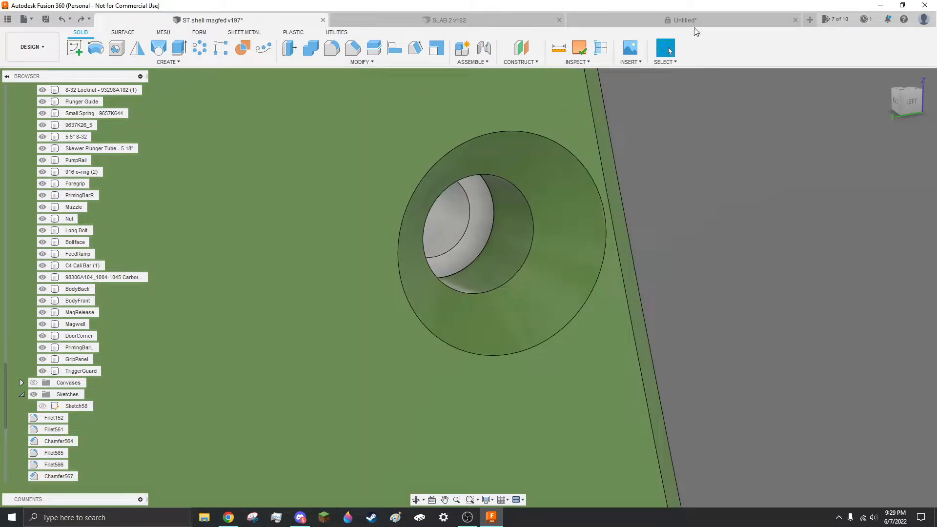
Return to the untitled design and sketch a 2.414 mm diameter circle directly above the centre of the disc's front face
click(696, 22)
scroll(523, 298, down, 4)
shift+middle_drag(523, 298, 550, 312)
scroll(583, 293, up, 2)
click(450, 298)
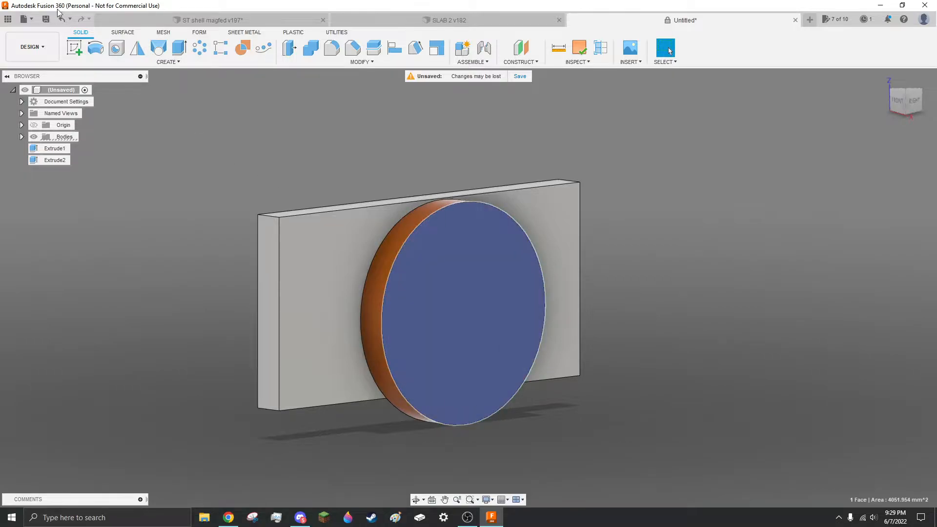
click(70, 46)
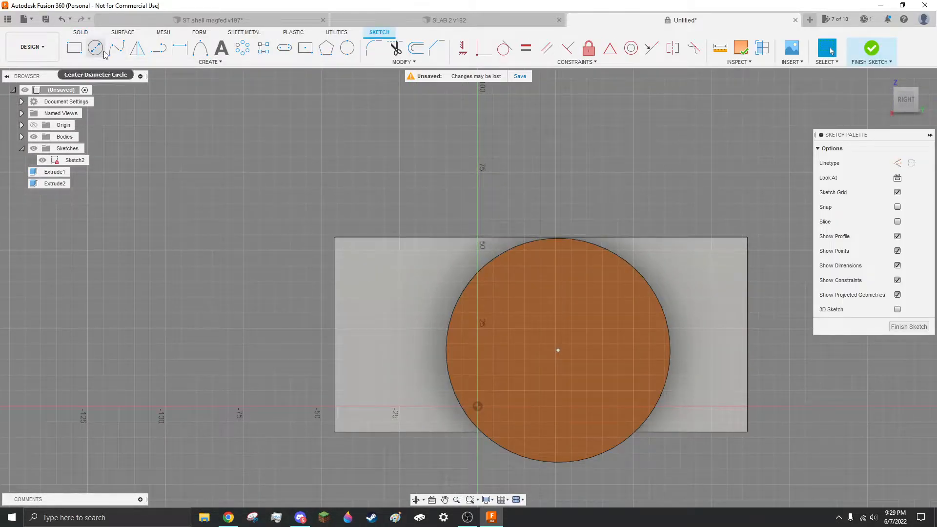
click(95, 47)
click(558, 310)
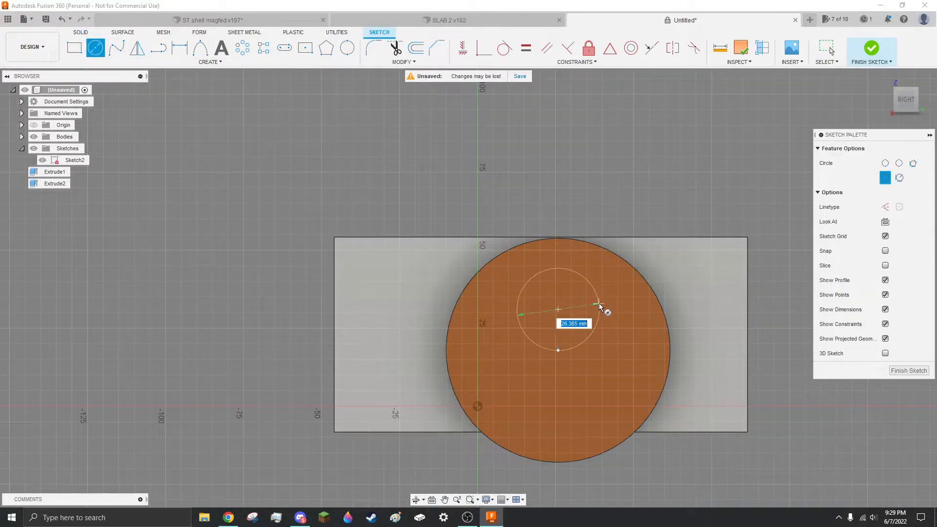
key(Tab)
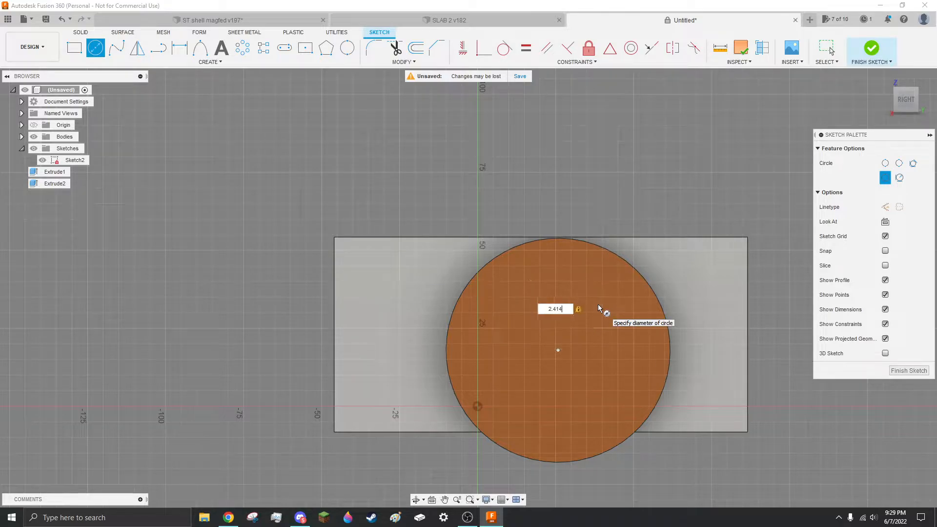
key(Return)
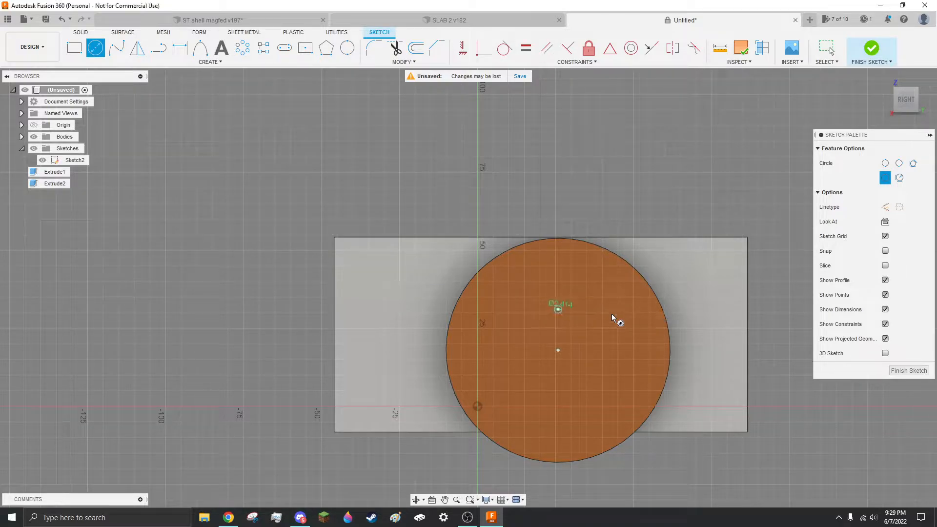
scroll(562, 274, up, 5)
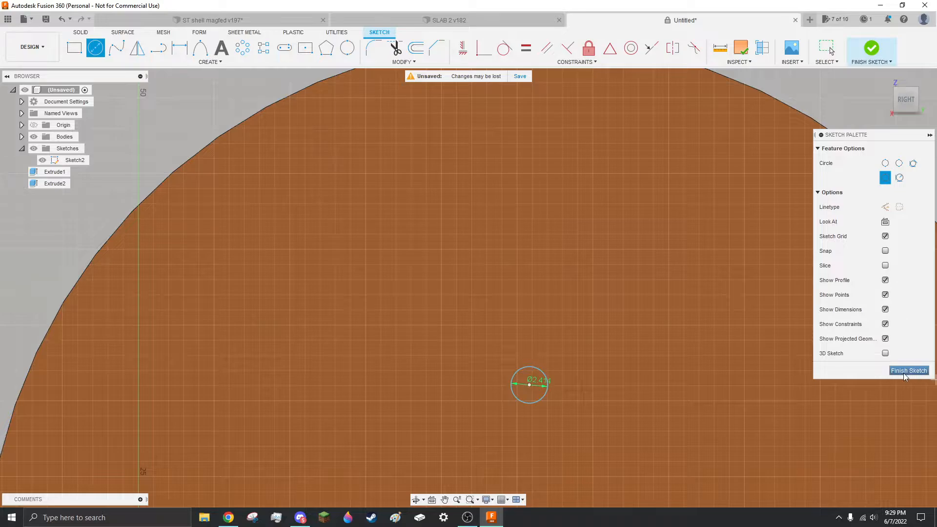
click(903, 371)
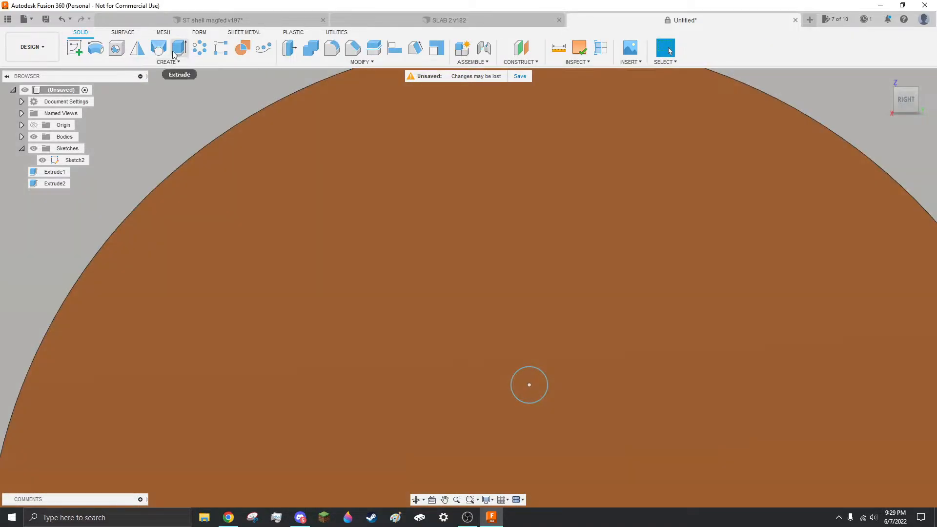
Extrude the small circle on the disc's face as a 49 mm cut through both the disc and the plate
key(e)
click(532, 384)
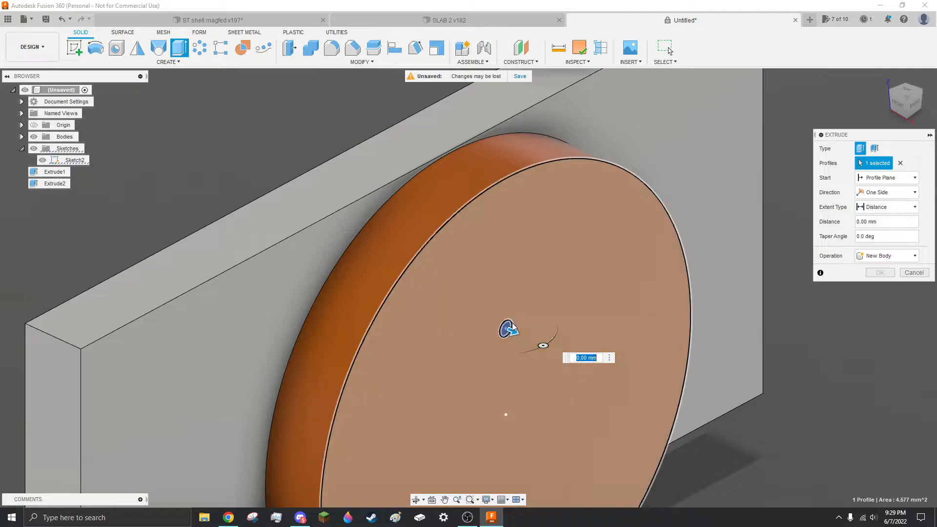
drag(511, 328, 227, 199)
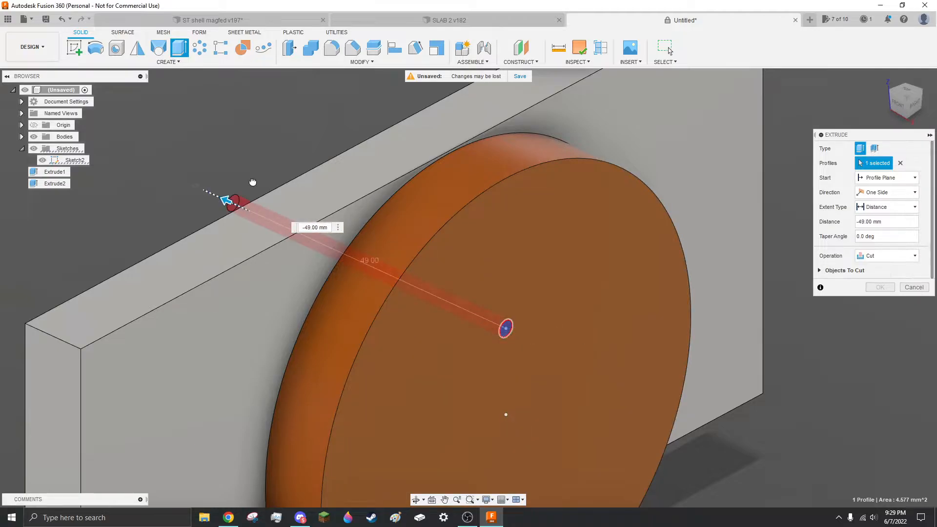
scroll(441, 242, down, 5)
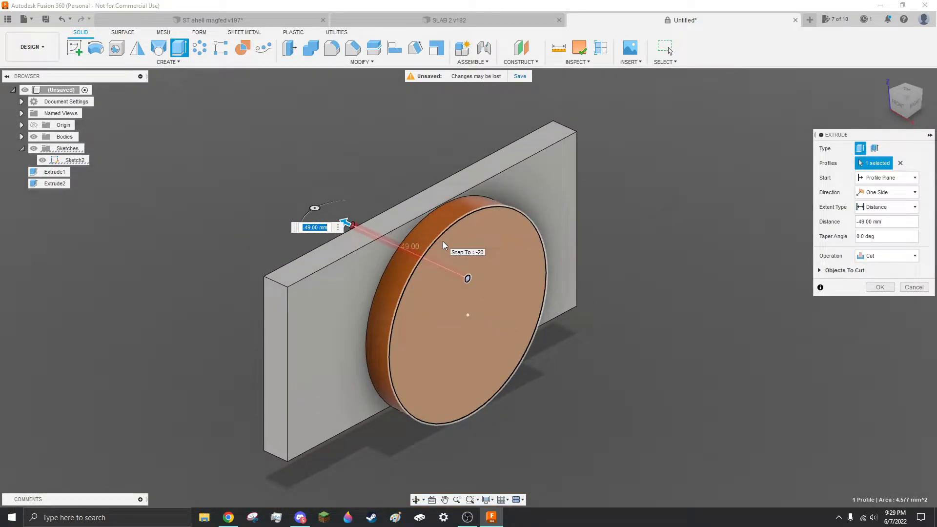
key(Return)
scroll(466, 258, up, 5)
scroll(480, 265, up, 4)
scroll(479, 265, down, 8)
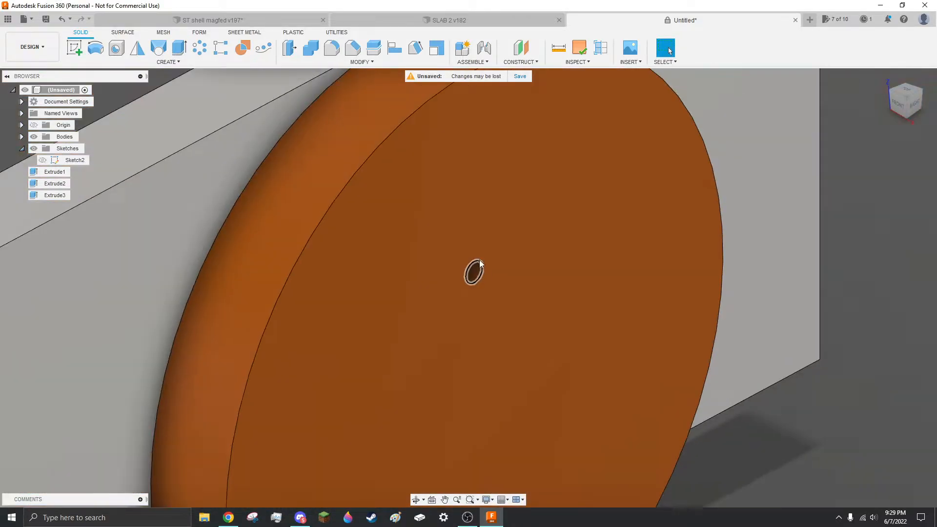
Chamfer the front edge of the disc's hole with an equal distance to form a countersink for the screw head
click(352, 49)
scroll(484, 271, up, 3)
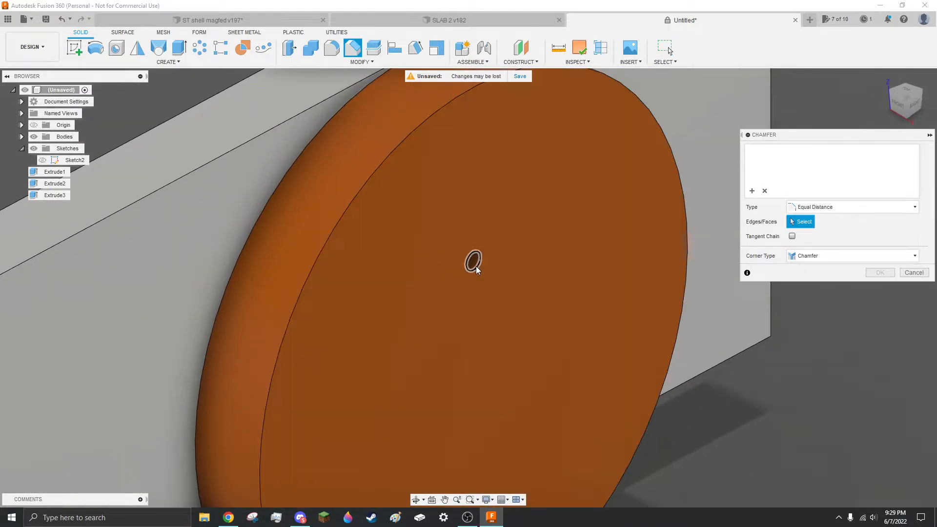
click(476, 266)
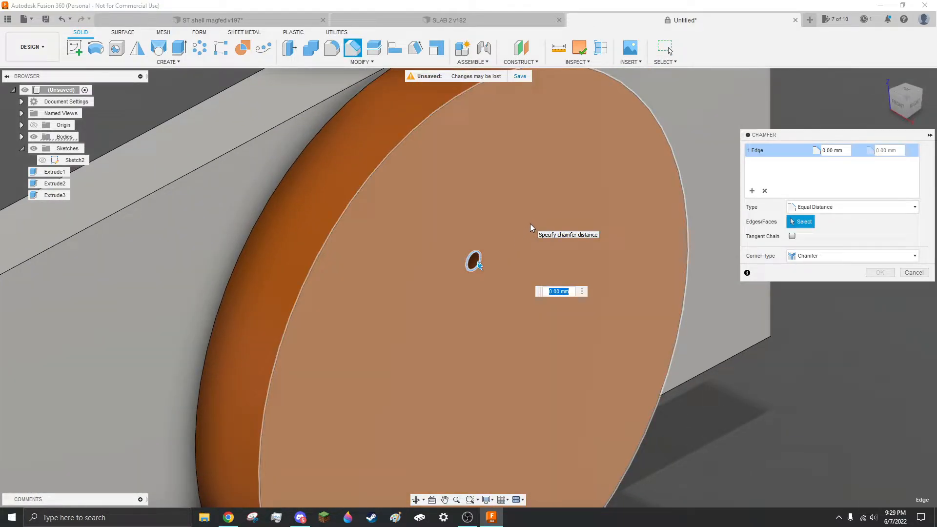
text(1)
key(Return)
scroll(518, 247, up, 5)
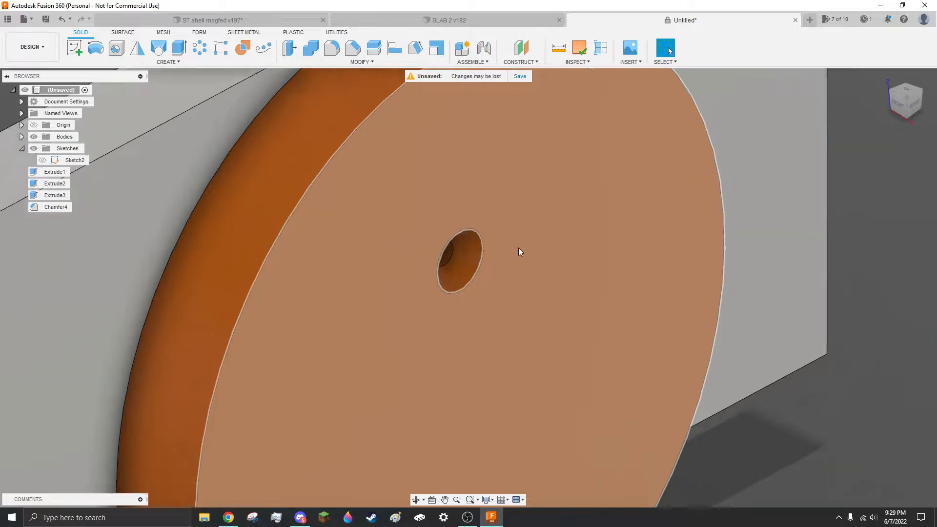
shift+middle_drag(457, 267, 397, 252)
scroll(390, 229, down, 5)
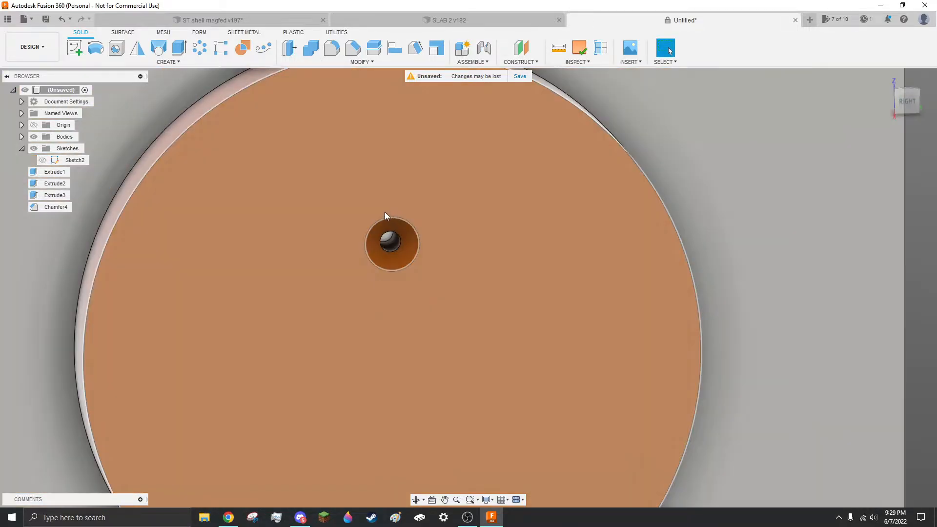
click(353, 47)
scroll(399, 238, up, 5)
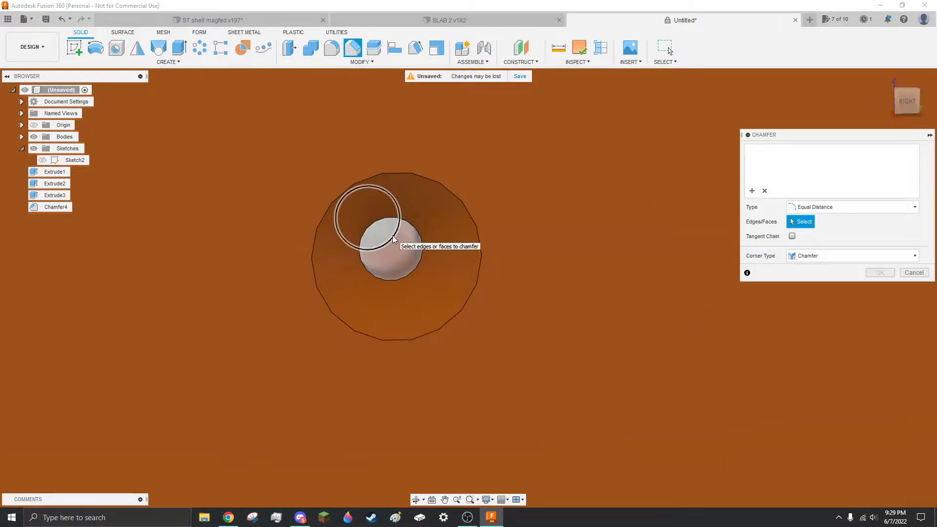
scroll(425, 234, down, 5)
key(Escape)
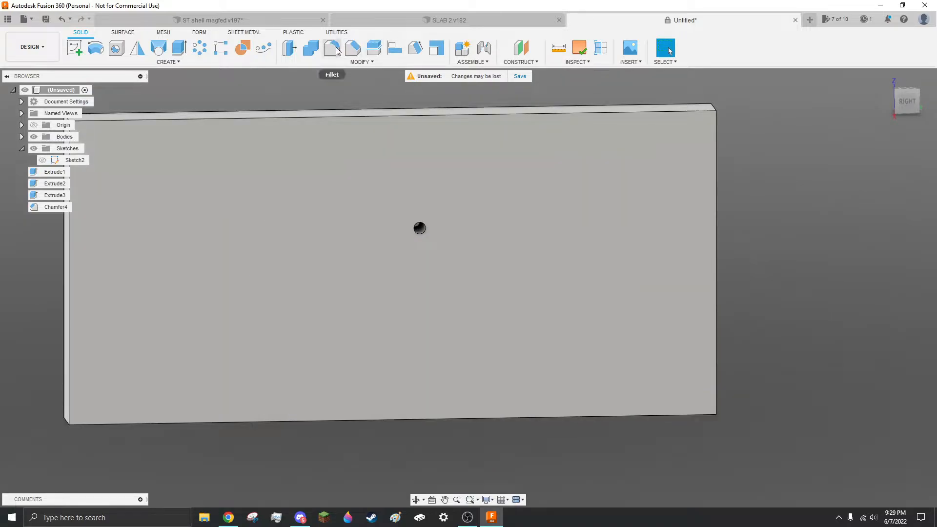
With the disc hidden, chamfer the plate's hole with an equal distance by selecting the hole's inner face
click(353, 47)
scroll(420, 227, up, 5)
click(419, 242)
scroll(430, 206, up, 2)
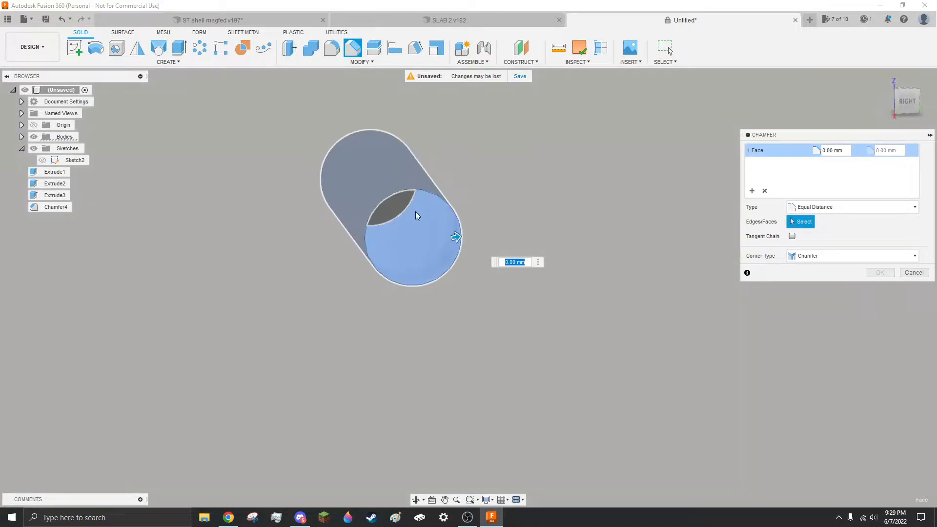
text(1)
key(Return)
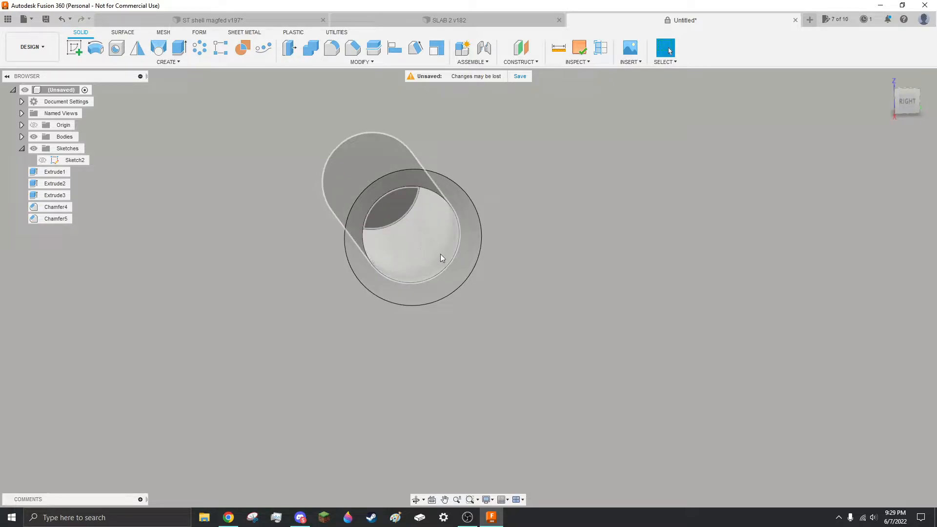
Examine the plate's chamfered hole up close on its front side and on its back face
scroll(441, 254, down, 3)
scroll(444, 255, up, 3)
scroll(435, 236, down, 4)
shift+middle_drag(434, 237, 553, 249)
scroll(458, 230, down, 4)
scroll(441, 235, up, 4)
scroll(461, 238, down, 1)
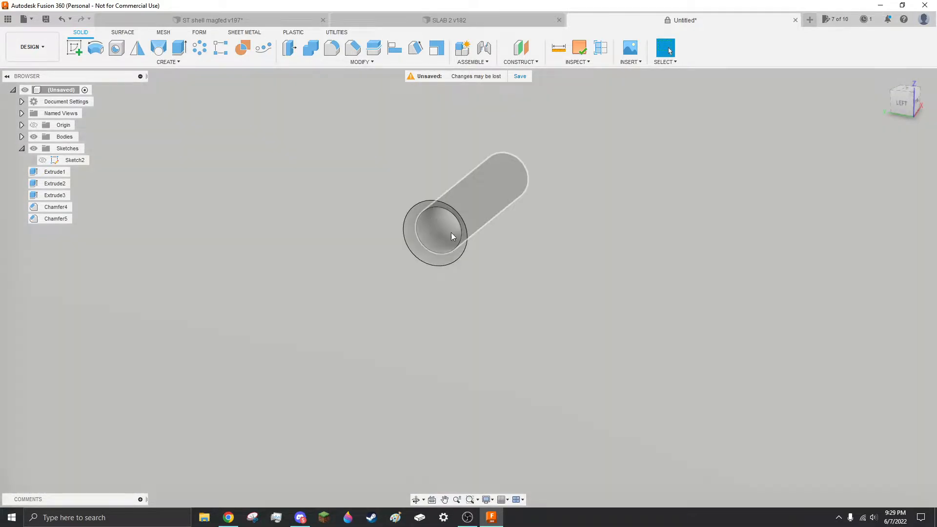
scroll(480, 207, down, 5)
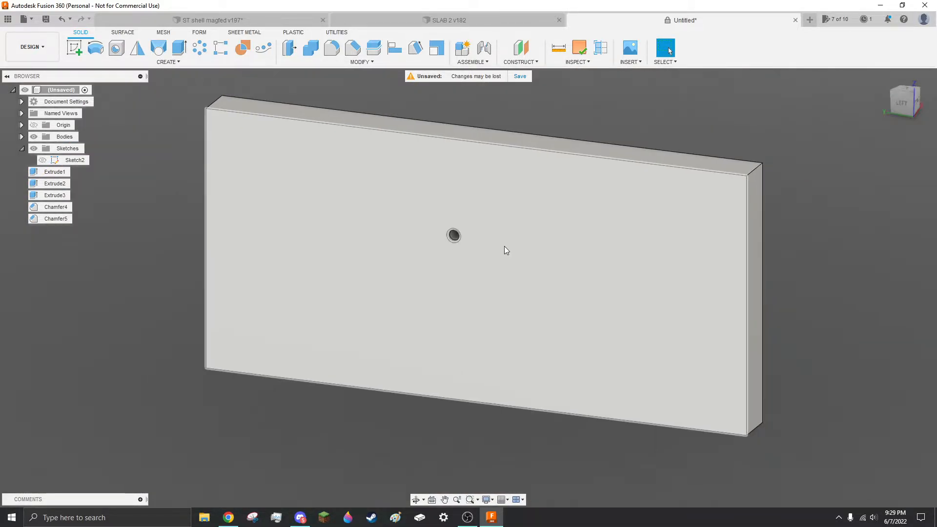
shift+middle_drag(505, 246, 464, 237)
scroll(456, 228, up, 10)
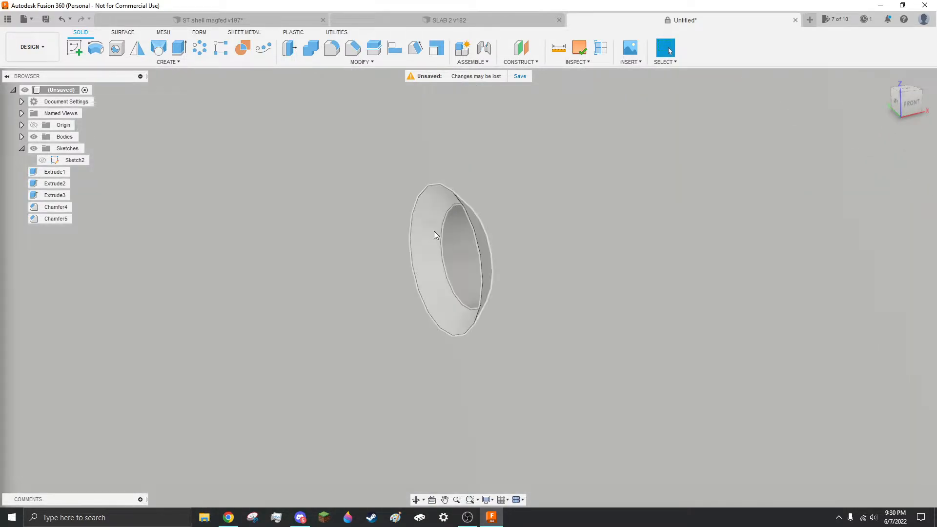
scroll(384, 277, down, 4)
scroll(391, 273, down, 8)
click(458, 246)
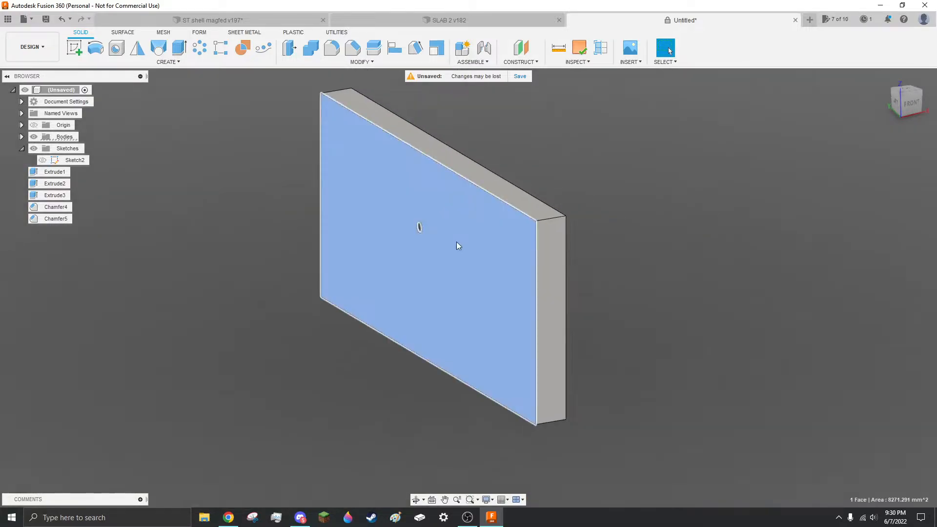
scroll(442, 223, up, 8)
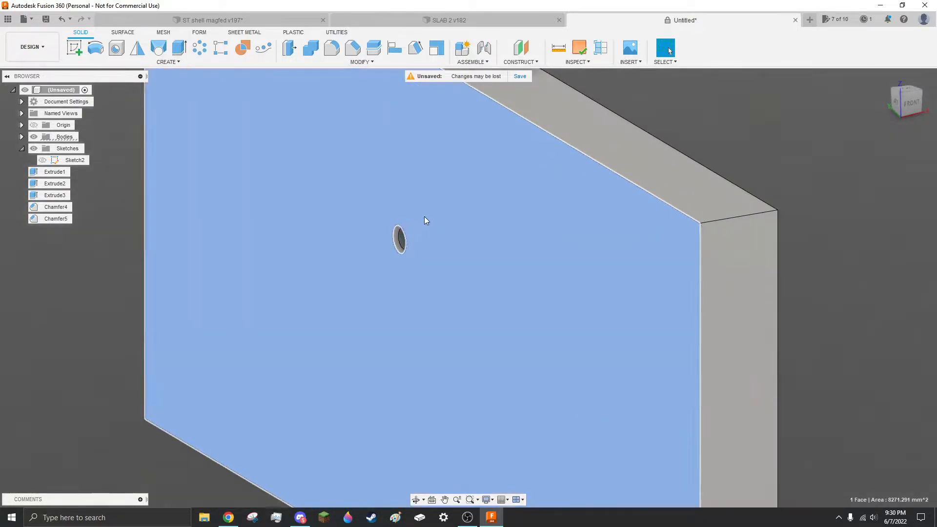
scroll(430, 232, down, 6)
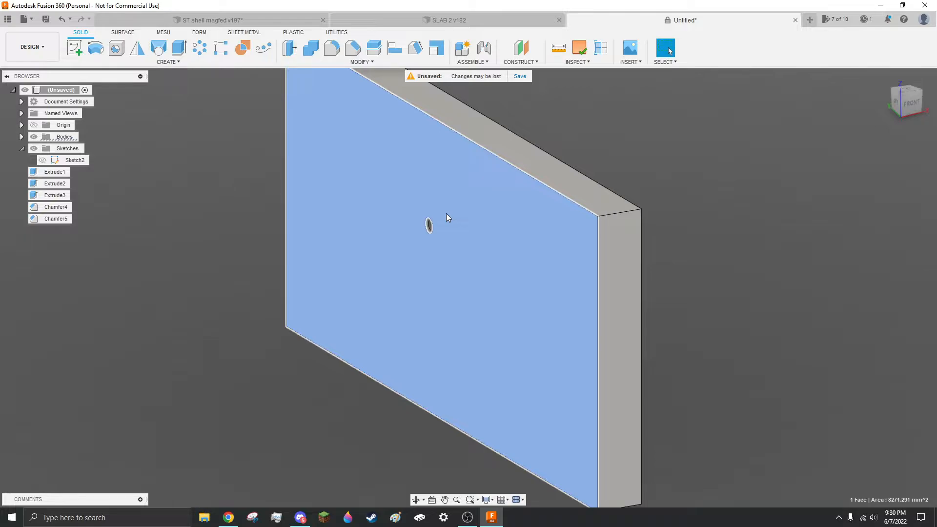
scroll(439, 219, up, 8)
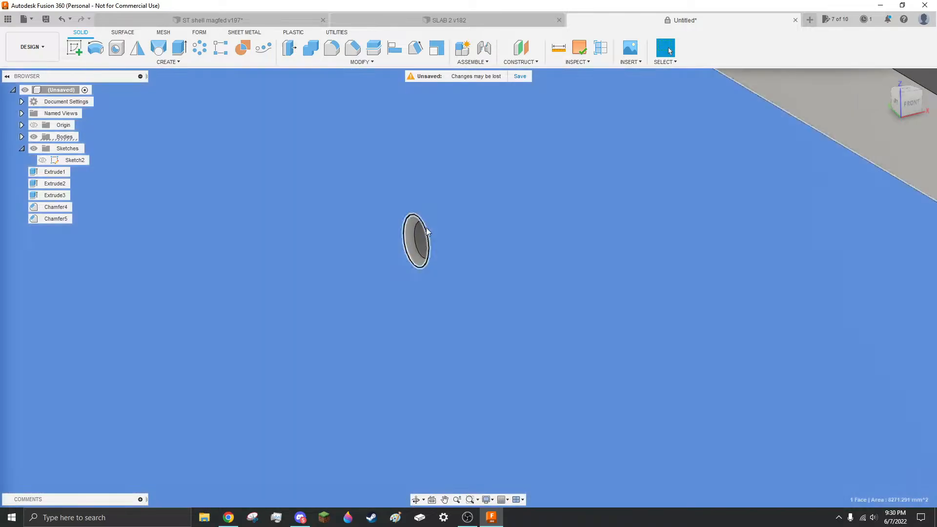
scroll(399, 215, down, 10)
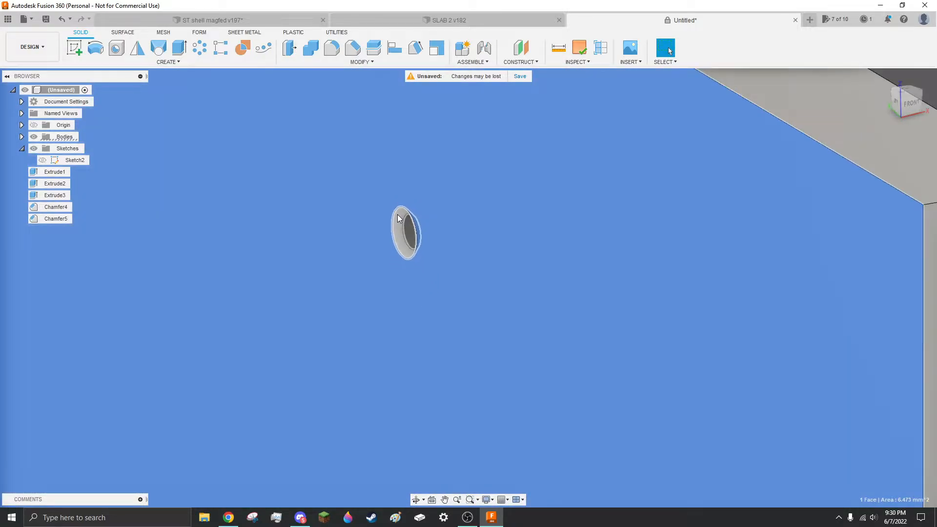
Examine the hole's chamfer once more on the plate face that meets the disc
click(611, 195)
scroll(480, 218, up, 3)
shift+middle_drag(466, 248, 389, 270)
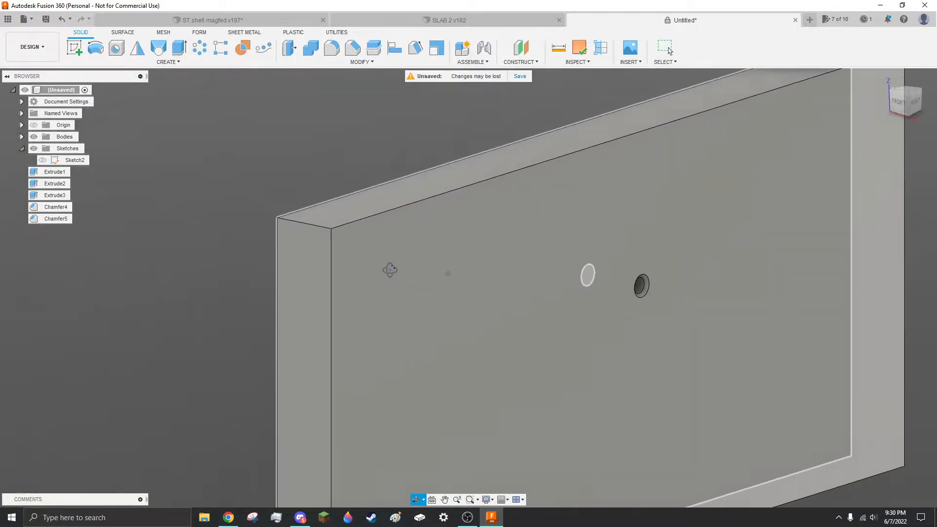
scroll(639, 290, up, 4)
scroll(559, 230, down, 4)
scroll(635, 250, up, 4)
scroll(583, 241, down, 3)
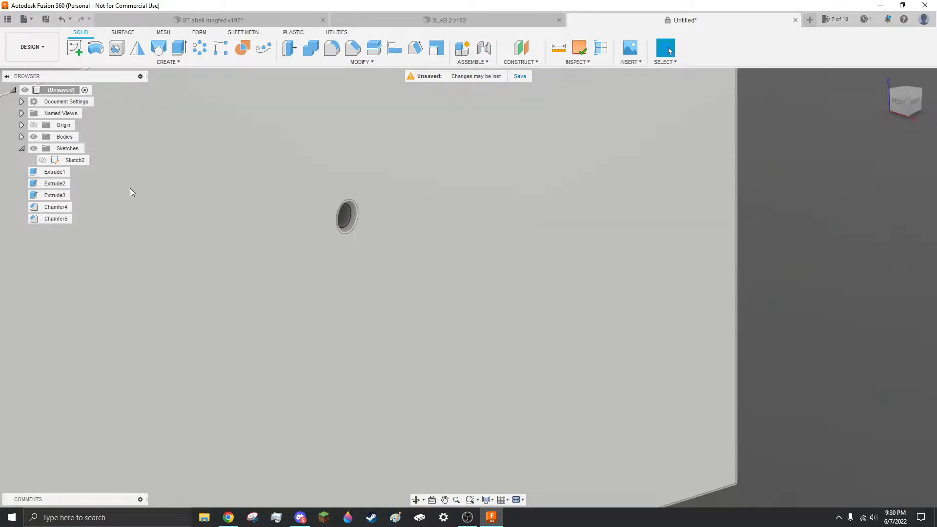
Expand the bodies list, examine the disc's countersunk hole, and inspect the plate's chamfered hole beneath with the disc hidden
click(20, 139)
click(72, 148)
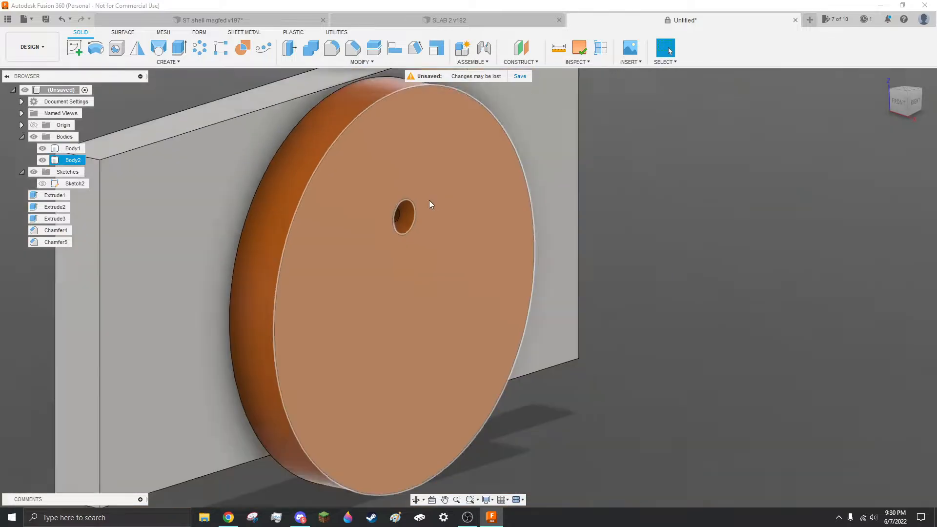
scroll(386, 196, up, 5)
shift+middle_drag(369, 209, 456, 263)
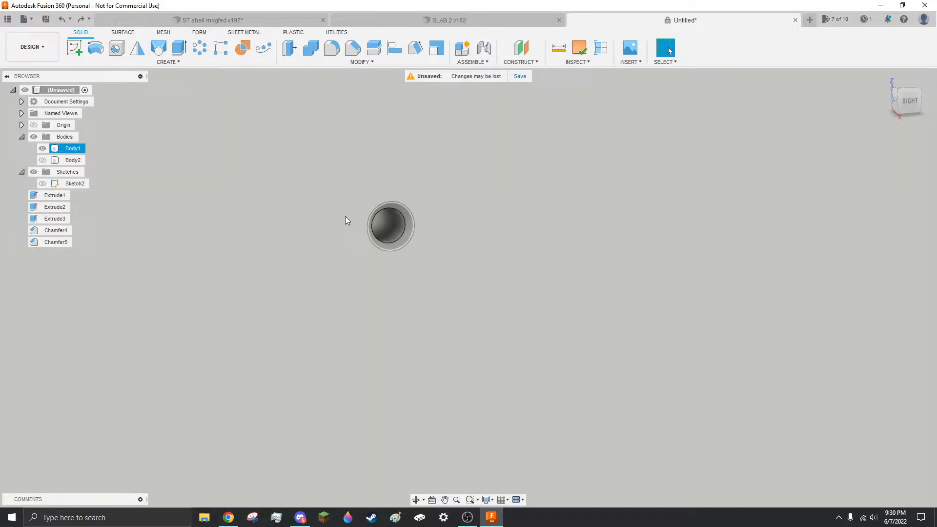
mouse_move(347, 217)
shift+middle_down()
mouse_move(465, 259)
mouse_move(441, 241)
mouse_move(496, 230)
mouse_move(460, 248)
mouse_move(445, 228)
mouse_move(492, 282)
mouse_move(476, 262)
shift+middle_up()
click(467, 243)
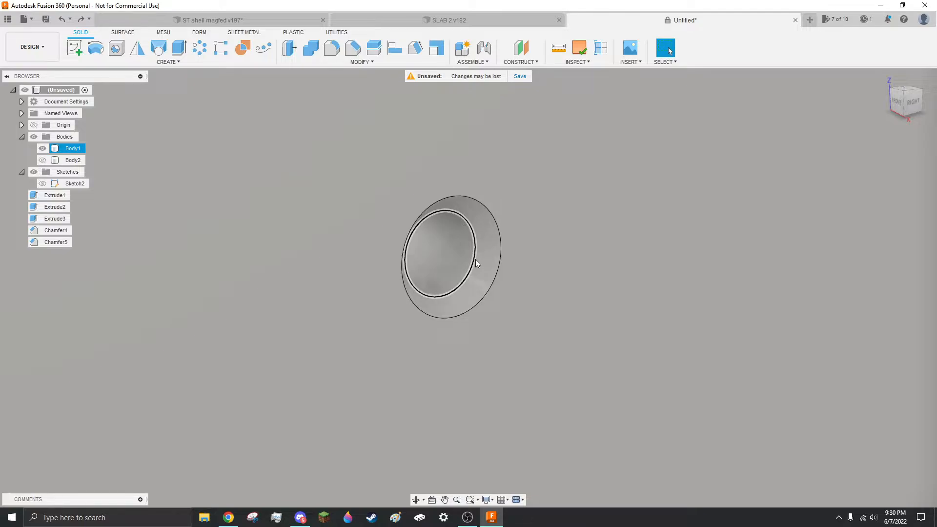
scroll(476, 260, down, 5)
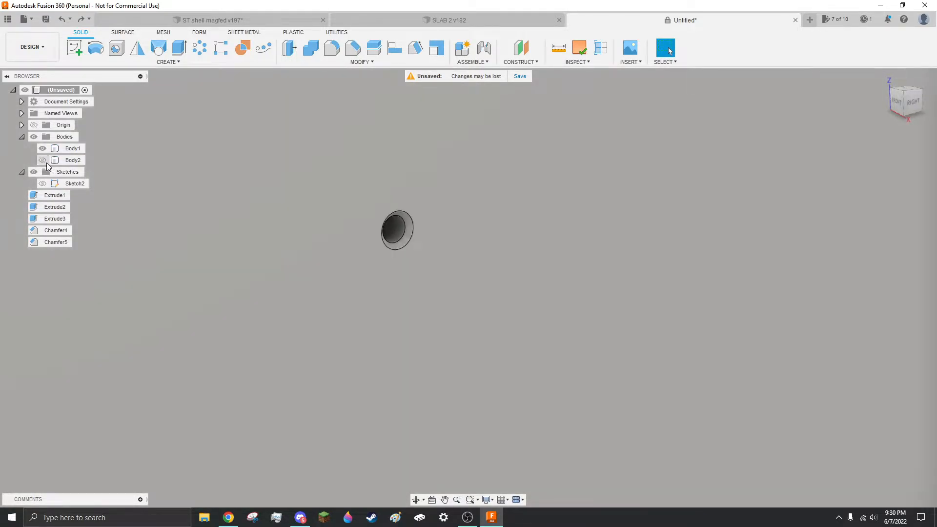
Show the disc again and hide the plate to expose the disc's back face
click(44, 161)
scroll(467, 178, down, 4)
shift+middle_drag(470, 273, 511, 290)
mouse_move(477, 291)
shift+middle_down()
mouse_move(459, 288)
mouse_move(474, 290)
shift+middle_up()
click(253, 214)
key(v)
shift+middle_drag(750, 326, 328, 84)
Chamfer the hole's edge on the disc's back face by 0.5 mm
click(353, 48)
scroll(462, 227, up, 5)
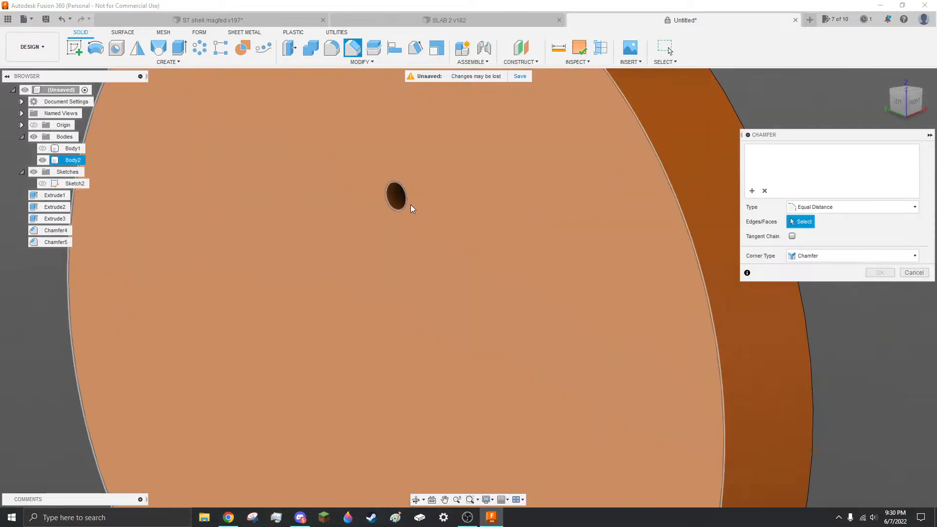
click(396, 196)
text(.5)
key(Return)
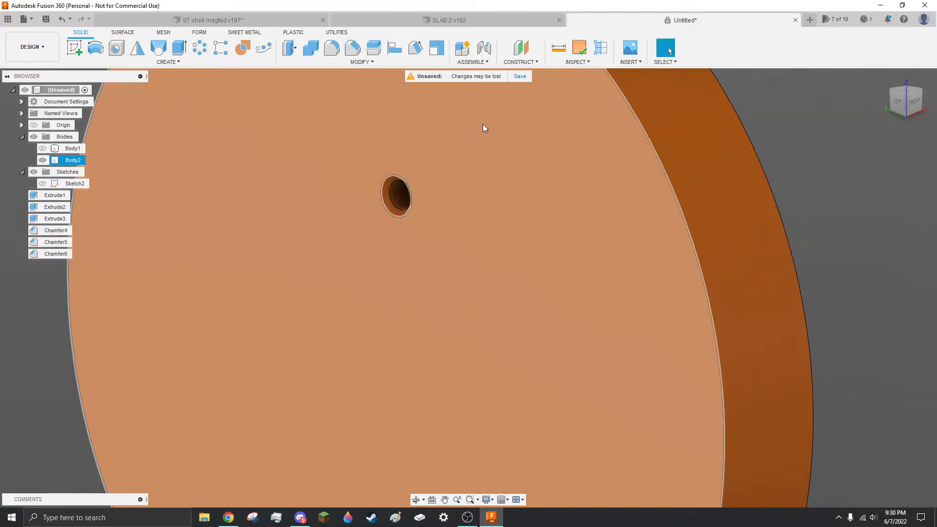
Show the plate again and view both bodies together from the front
scroll(393, 147, down, 5)
click(72, 148)
key(v)
shift+middle_drag(350, 182, 457, 235)
scroll(455, 170, down, 3)
scroll(455, 170, up, 4)
scroll(443, 257, down, 4)
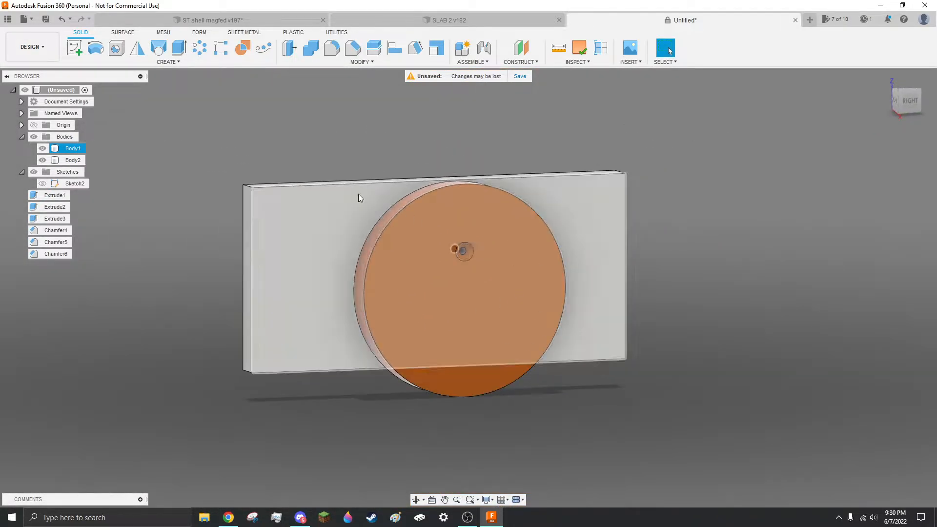
Dissolve all the extrude and chamfer features, from Extrude1 to Chamfer6
click(60, 195)
shift+click(55, 254)
right_click(54, 254)
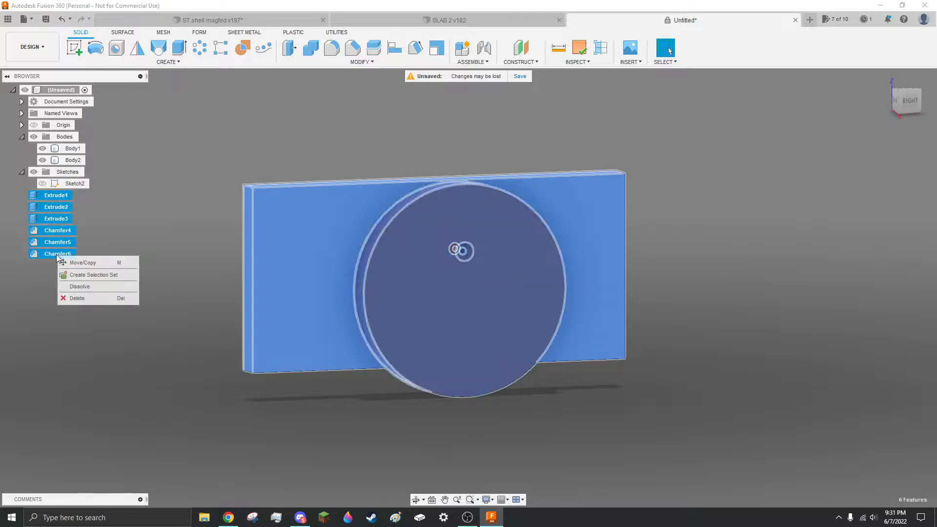
click(112, 299)
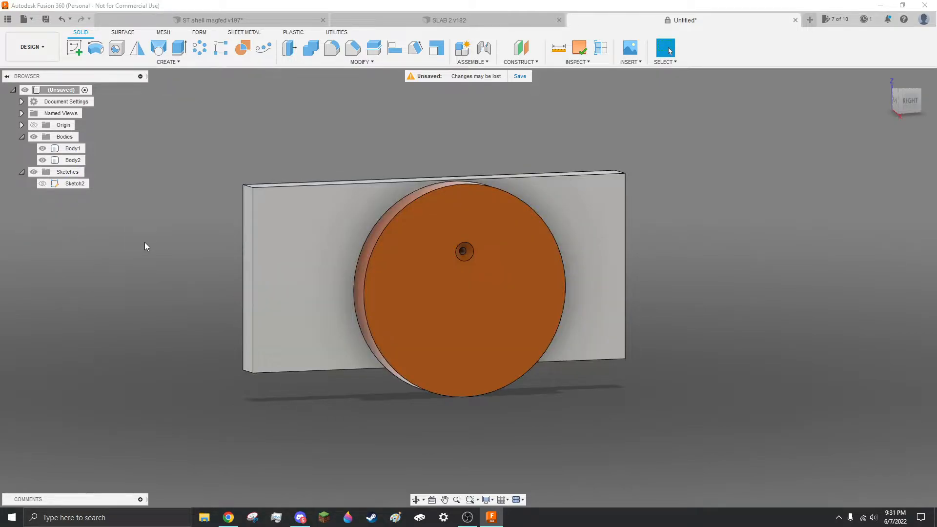
Edit Sketch2 and add a 2.414 mm diameter circle on the disc, below and to one side of the existing hole
click(73, 48)
click(44, 184)
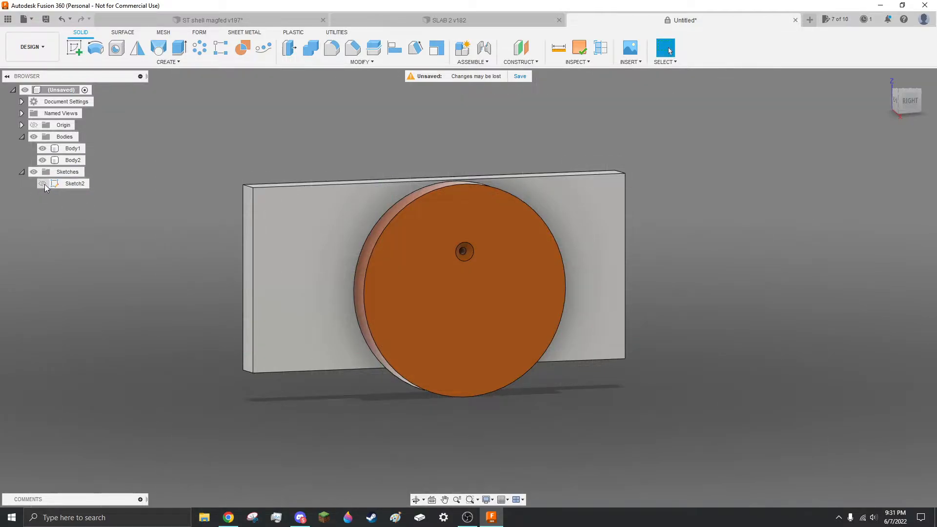
double_click(67, 188)
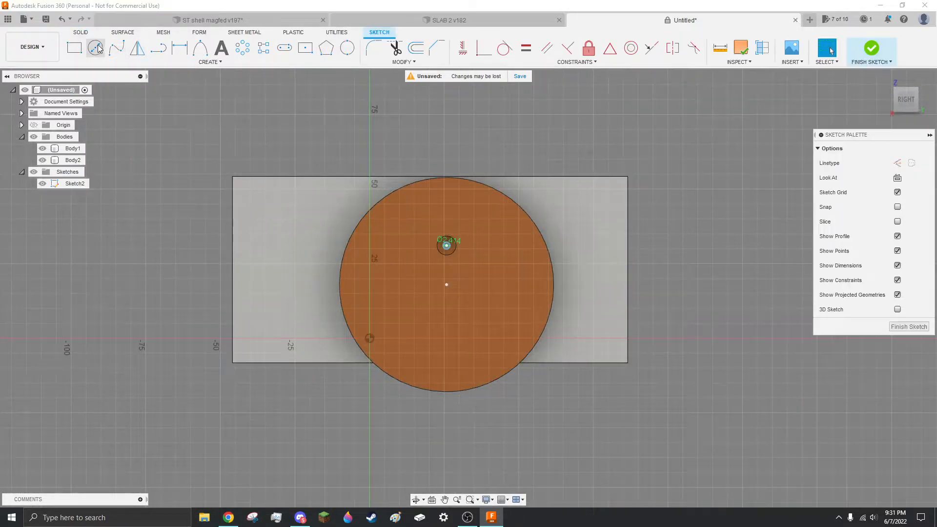
key(c)
scroll(390, 302, up, 3)
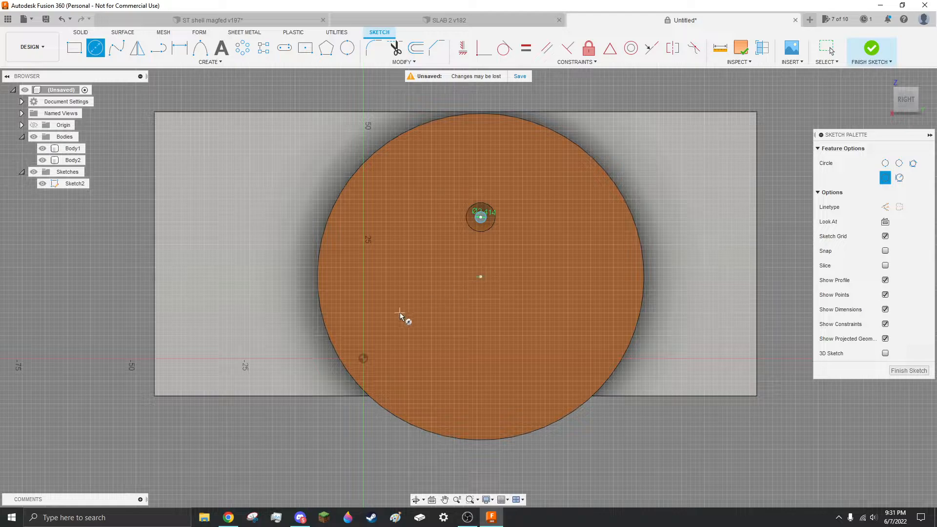
click(403, 314)
text(2)
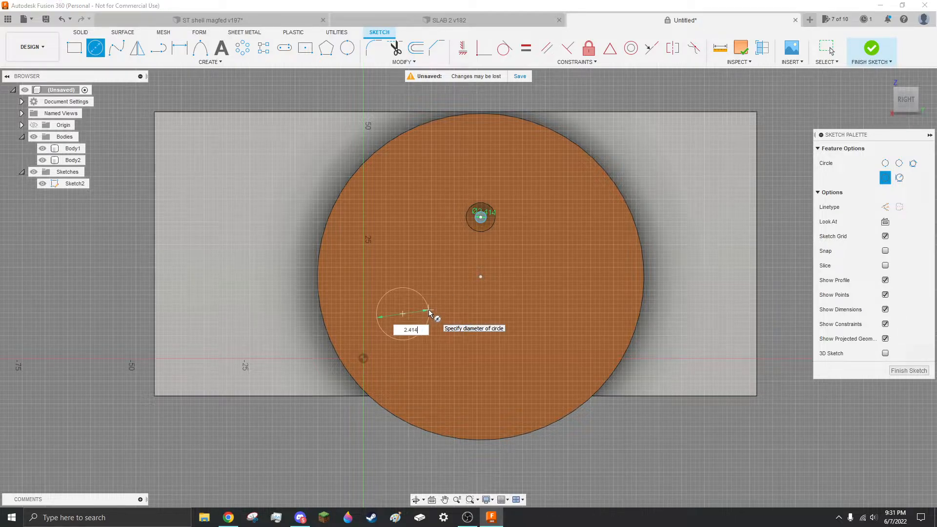
text(.414)
key(Return)
key(Escape)
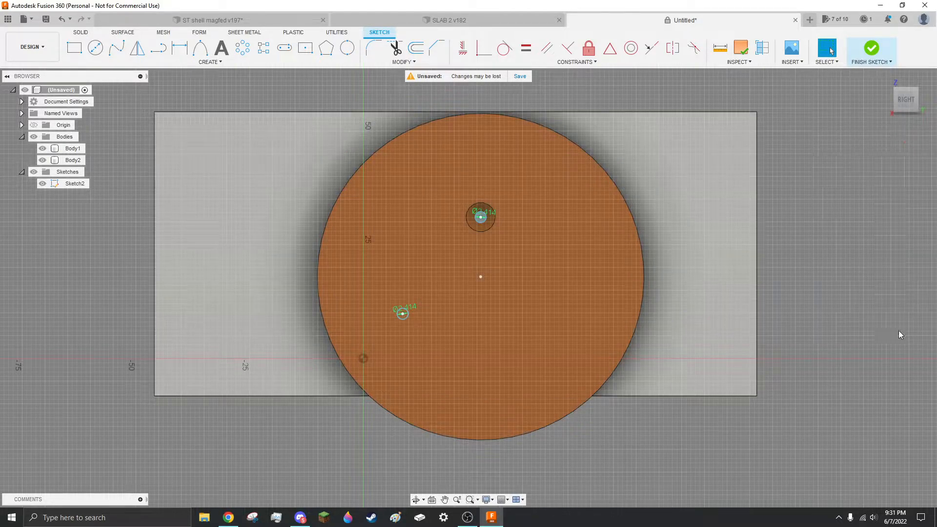
Finish the sketch and extrude the new circle as a cut through both the disc and the plate
click(872, 47)
scroll(382, 331, up, 4)
click(435, 299)
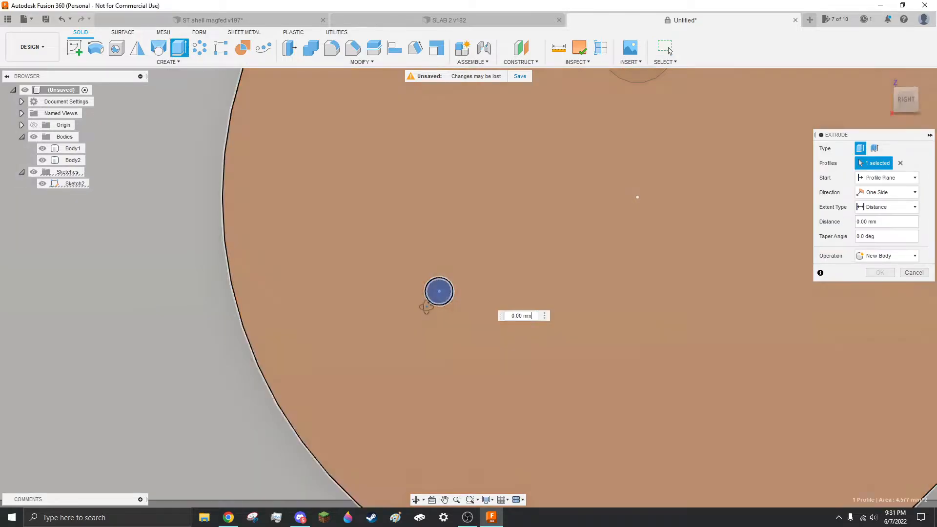
shift+middle_drag(434, 302, 489, 307)
drag(427, 283, 34, 293)
key(Return)
Hide Sketch2 and chamfer the new hole's edge on the disc's front face by 2 mm
scroll(529, 272, down, 4)
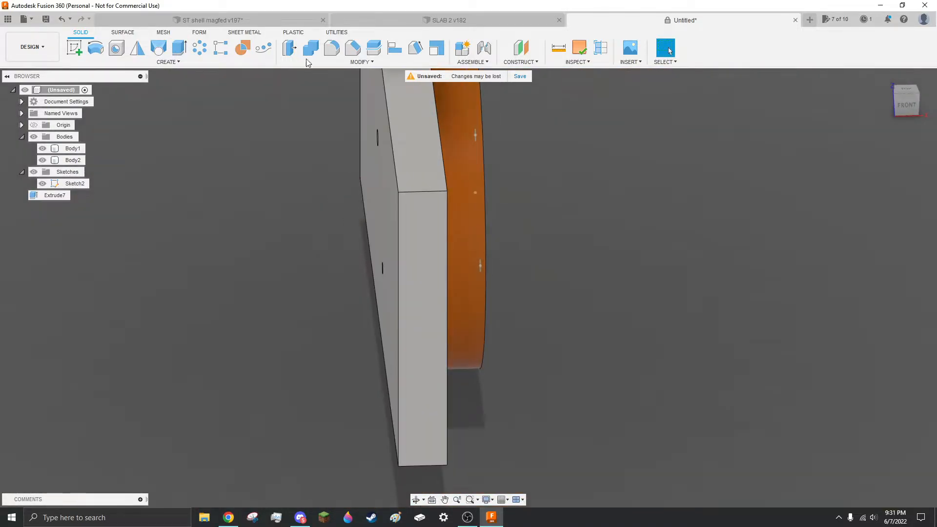
click(356, 50)
shift+middle_drag(473, 210, 423, 217)
scroll(562, 295, up, 4)
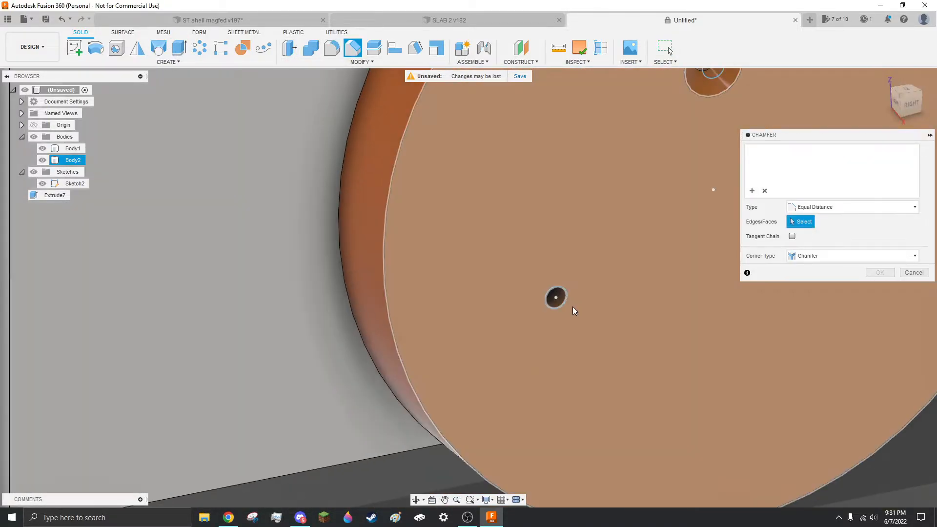
click(42, 183)
scroll(562, 305, up, 1)
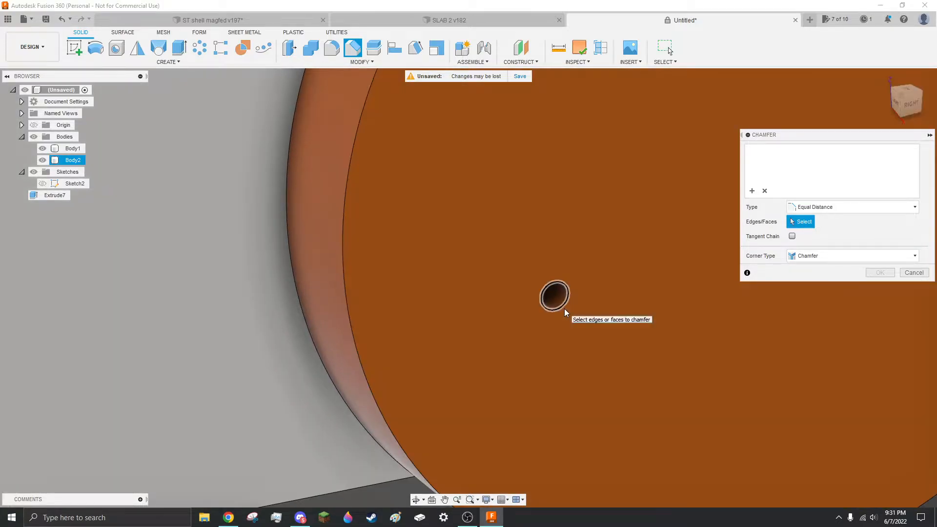
click(563, 308)
text(2)
key(Return)
Apply an equal-distance chamfer to the new hole's cylindrical face in the plate, working from the plate's back
scroll(441, 171, down, 4)
shift+middle_drag(444, 218, 541, 217)
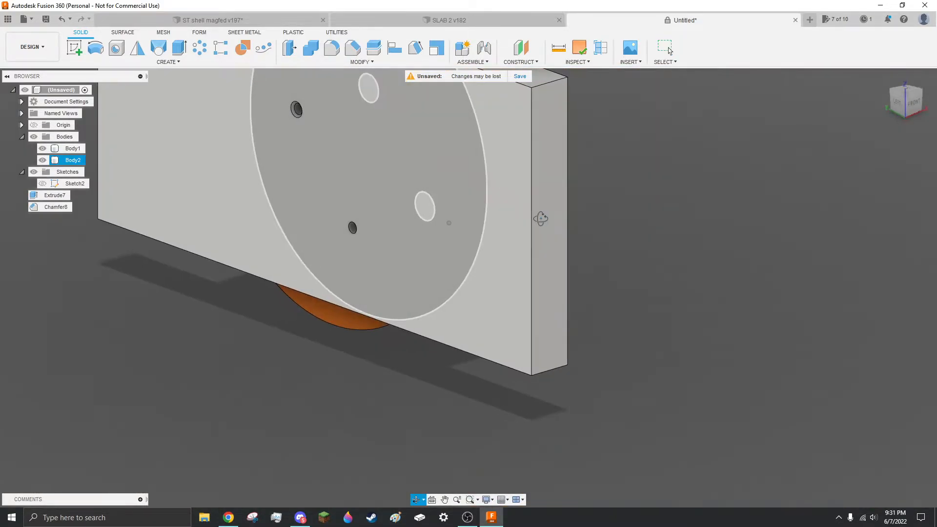
click(354, 47)
scroll(383, 278, up, 6)
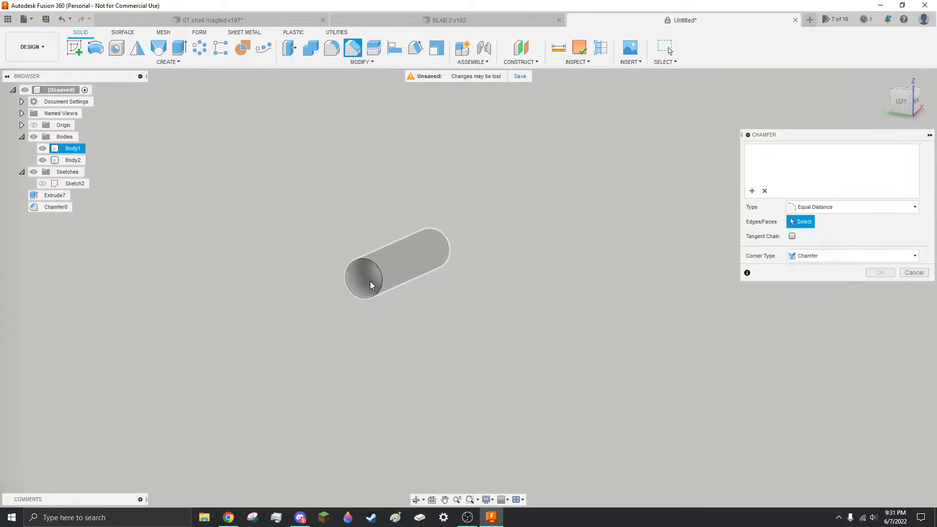
click(371, 285)
key(Return)
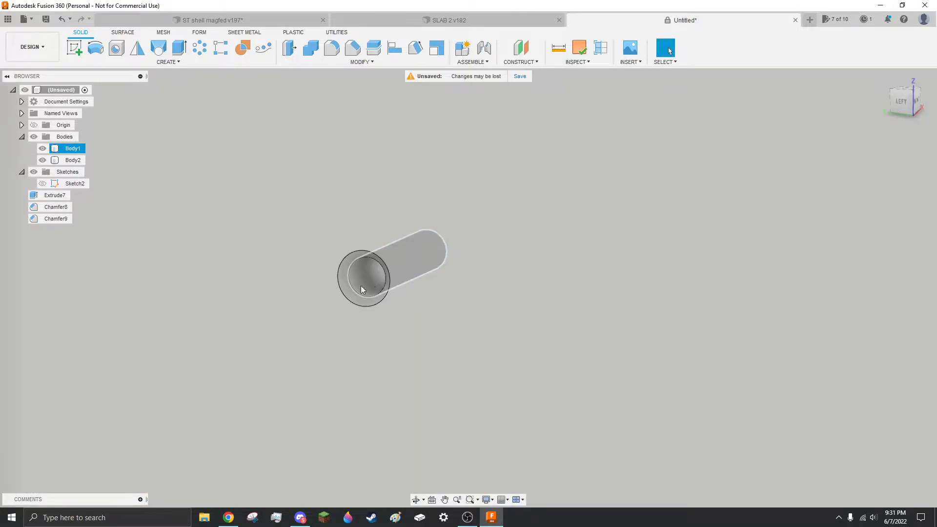
Chamfer the disc's inner hole edge, reached through the plate's hole, by 0.6 mm
scroll(378, 283, up, 3)
shift+middle_drag(382, 282, 411, 267)
scroll(413, 254, up, 5)
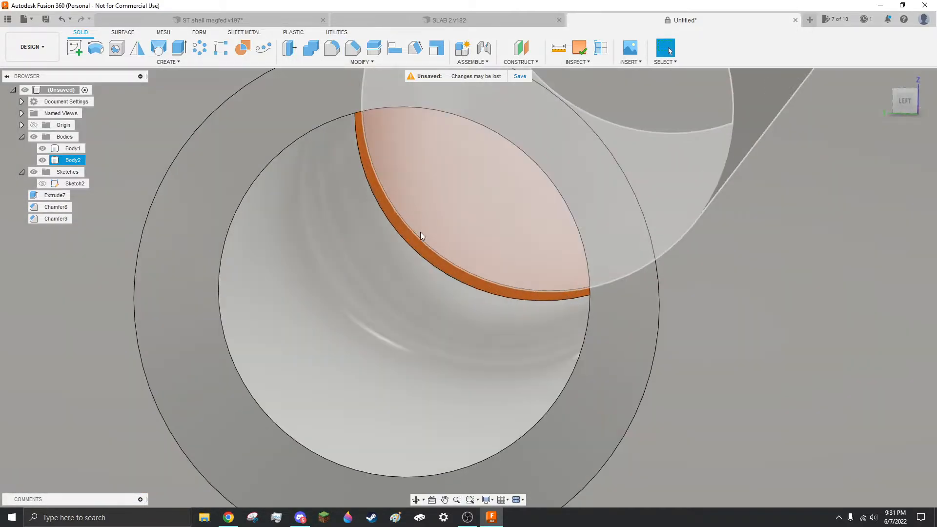
click(419, 235)
scroll(418, 235, down, 3)
click(354, 48)
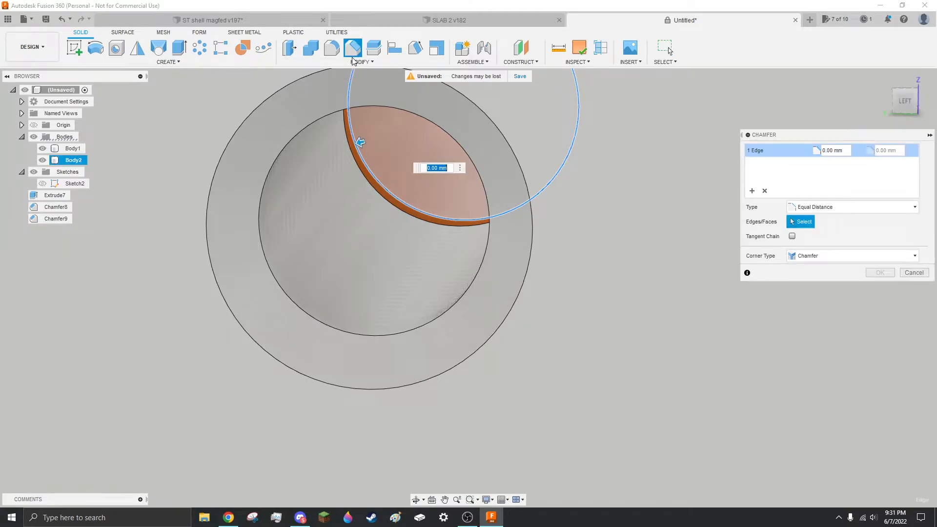
text(.6)
key(Return)
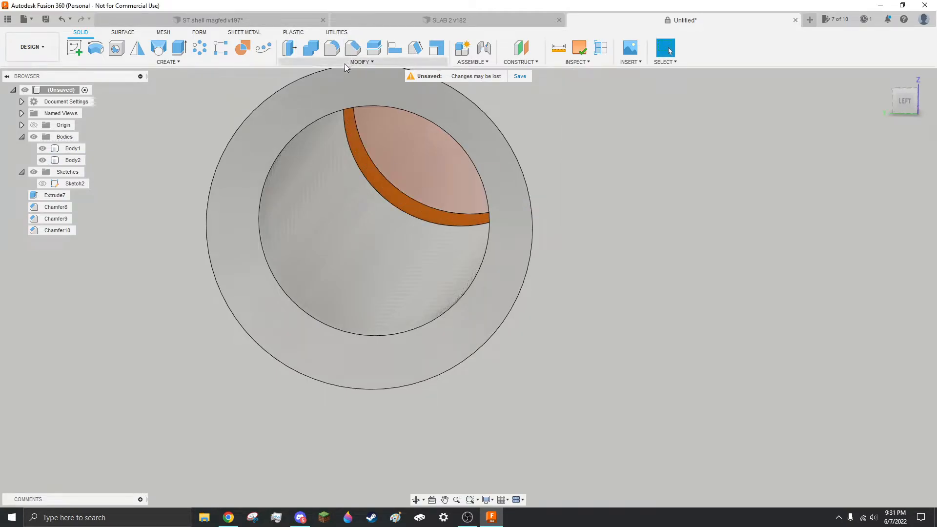
Compare the two chamfered holes on the disc's front face
scroll(406, 163, down, 8)
shift+middle_drag(461, 279, 340, 285)
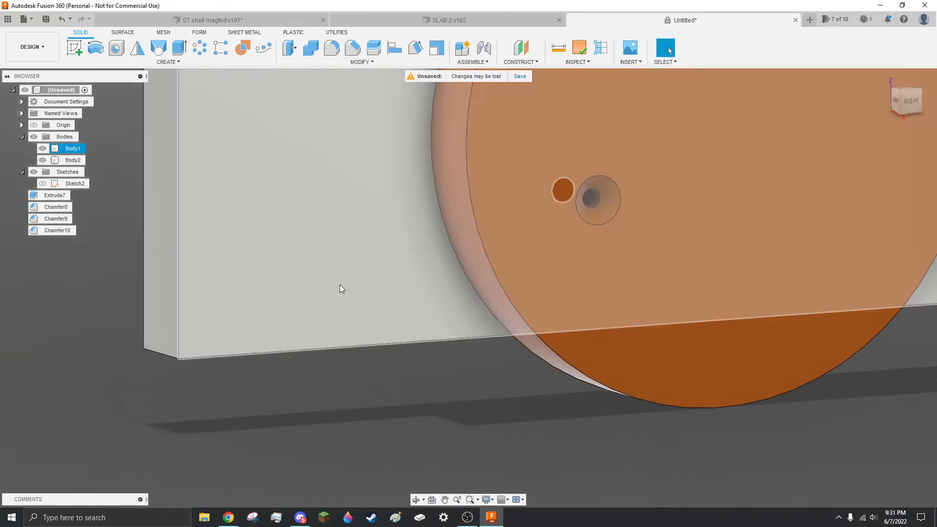
scroll(348, 282, down, 5)
scroll(434, 243, up, 5)
scroll(497, 265, down, 5)
scroll(526, 191, up, 5)
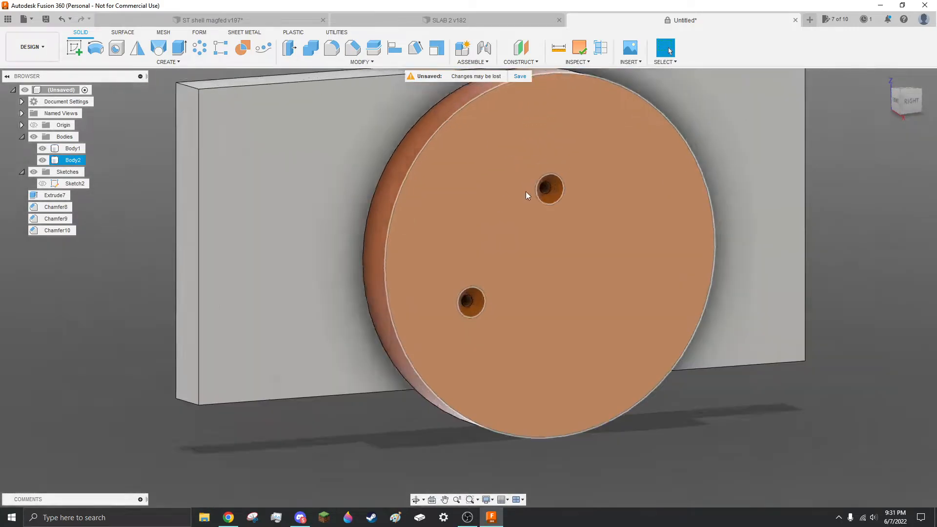
mouse_move(437, 379)
shift+middle_down()
mouse_move(458, 381)
mouse_move(438, 385)
shift+middle_up()
scroll(471, 166, down, 4)
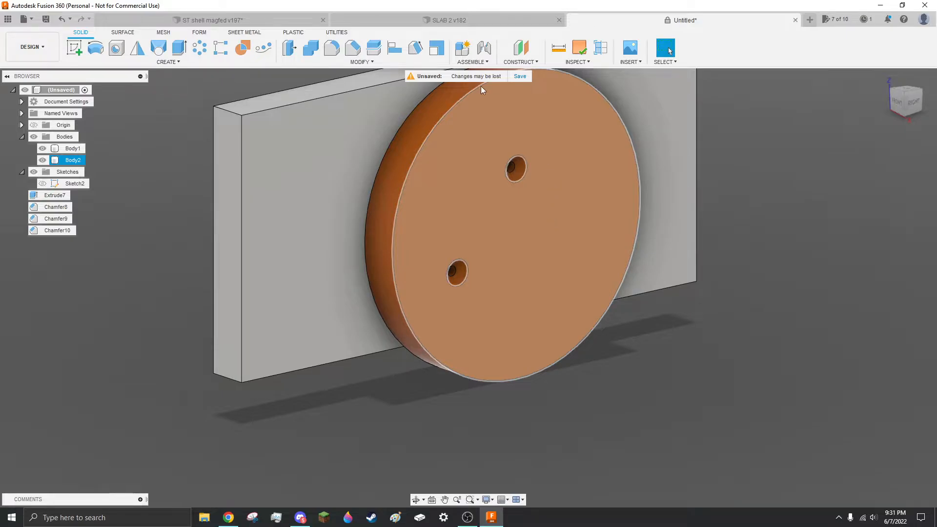
Switch to the ST shell magfed design and examine the screw holes in the green side panels from several angles
click(271, 20)
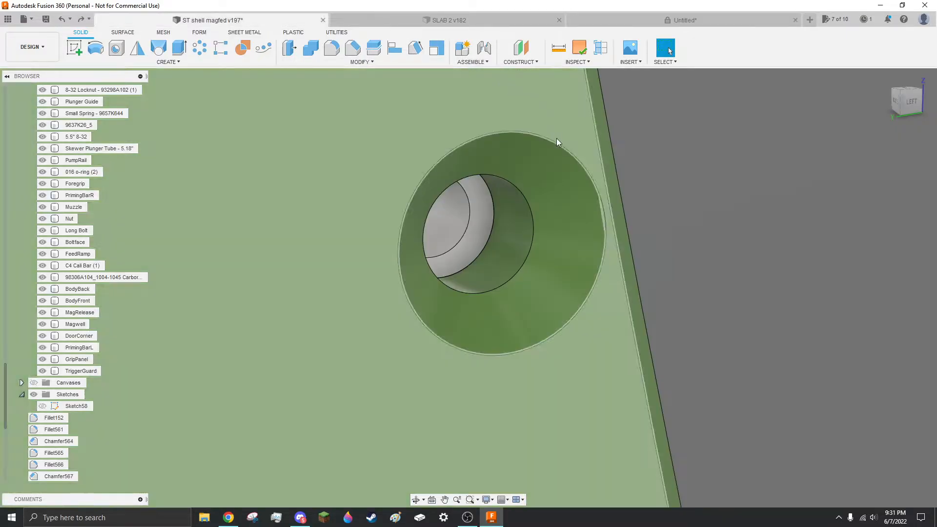
scroll(552, 166, down, 5)
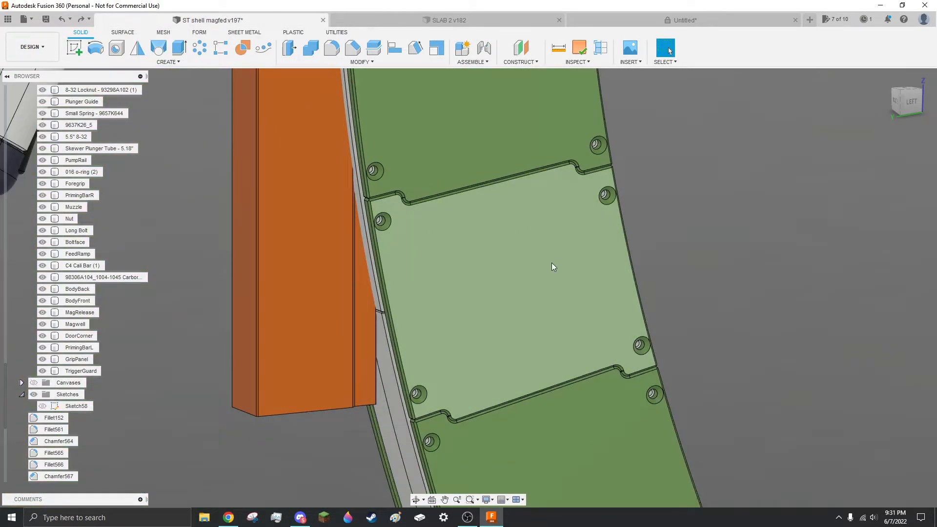
shift+middle_drag(470, 293, 540, 264)
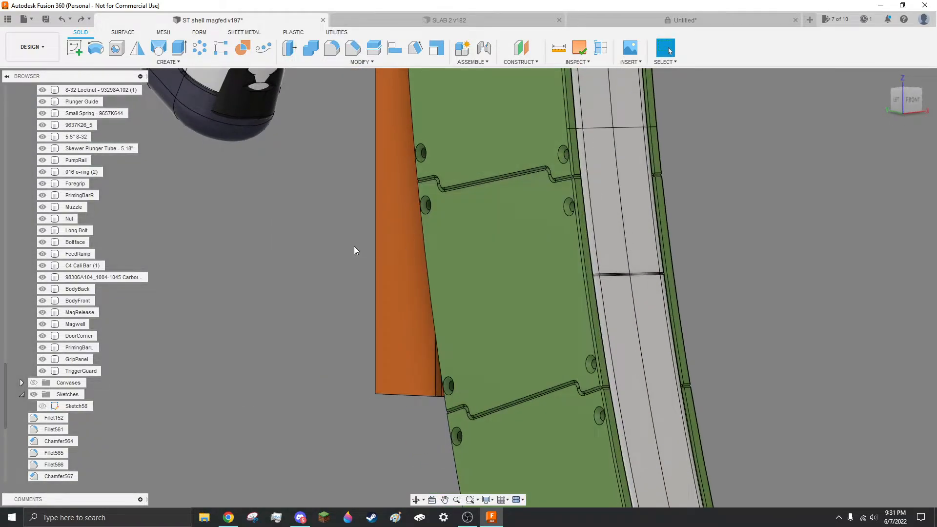
shift+middle_drag(618, 248, 597, 275)
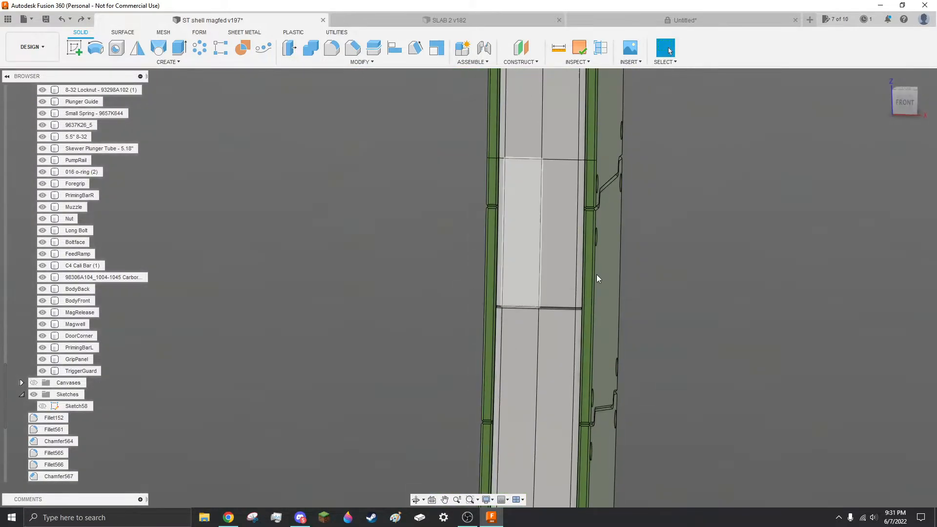
shift+middle_drag(425, 268, 583, 223)
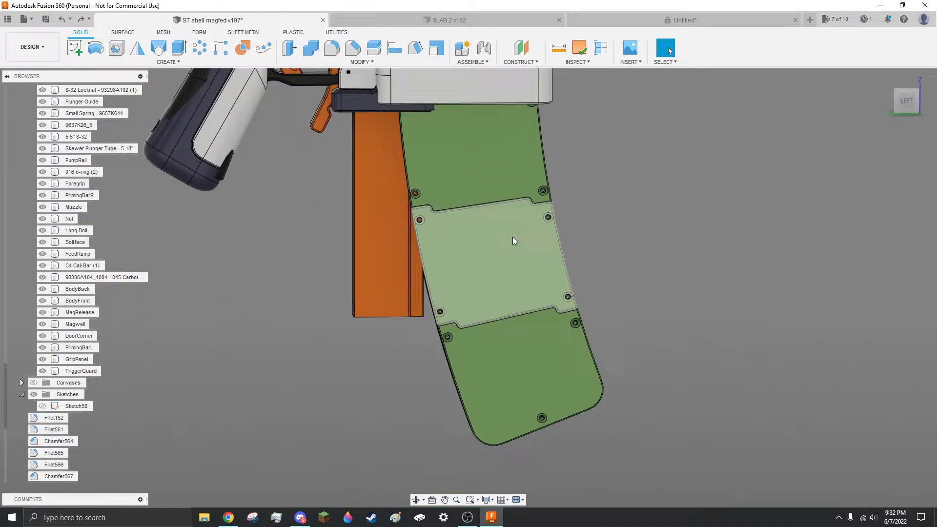
scroll(514, 237, up, 5)
shift+middle_drag(481, 280, 501, 278)
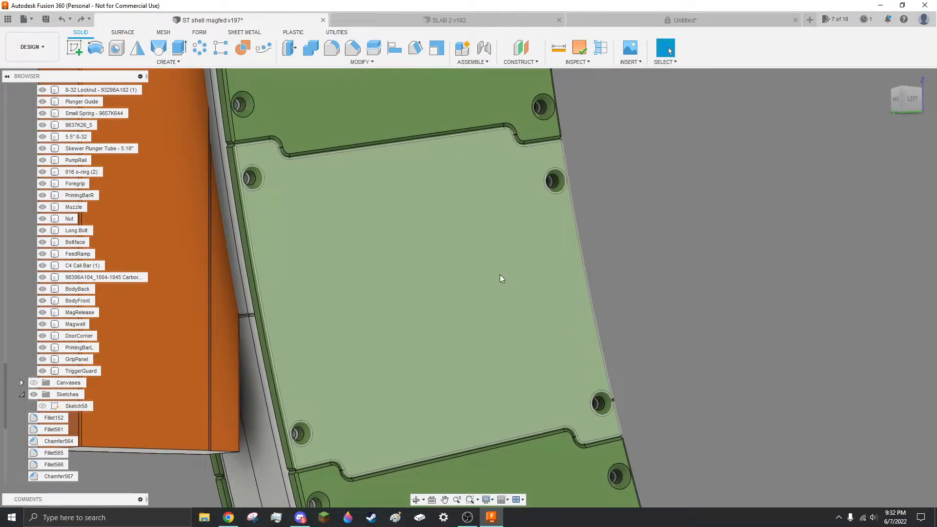
Inspect the inner faces of one screw hole near the green panel's edge in the ST shell magfed design
click(682, 20)
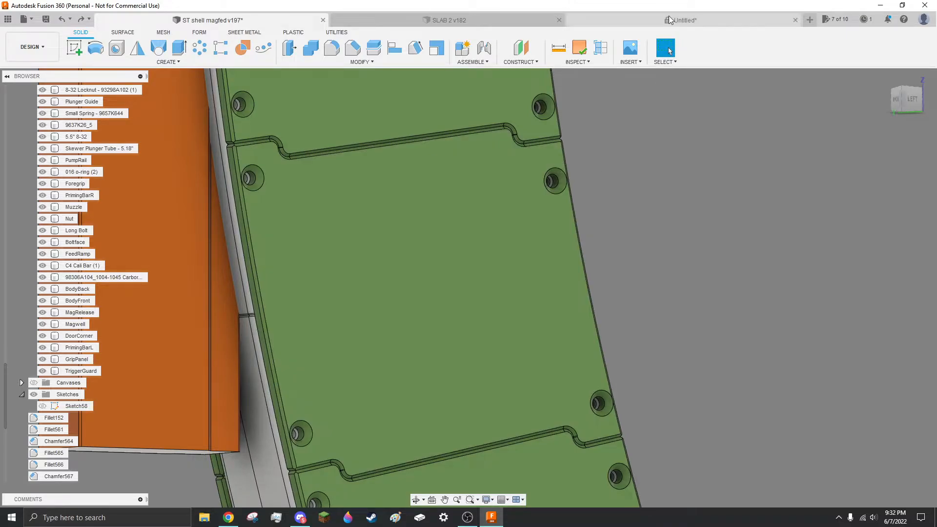
click(205, 20)
scroll(524, 224, up, 8)
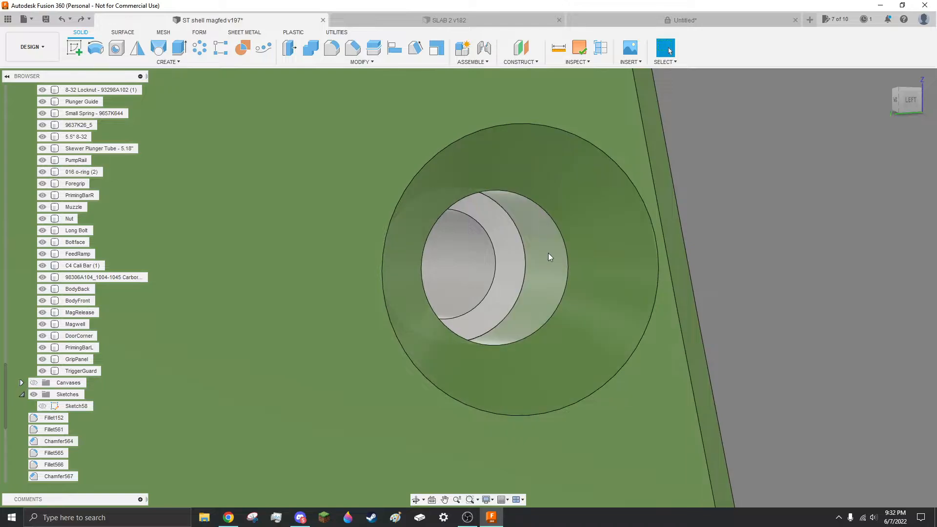
click(550, 253)
shift+middle_drag(560, 265, 528, 274)
click(455, 255)
scroll(580, 235, down, 4)
scroll(669, 229, down, 5)
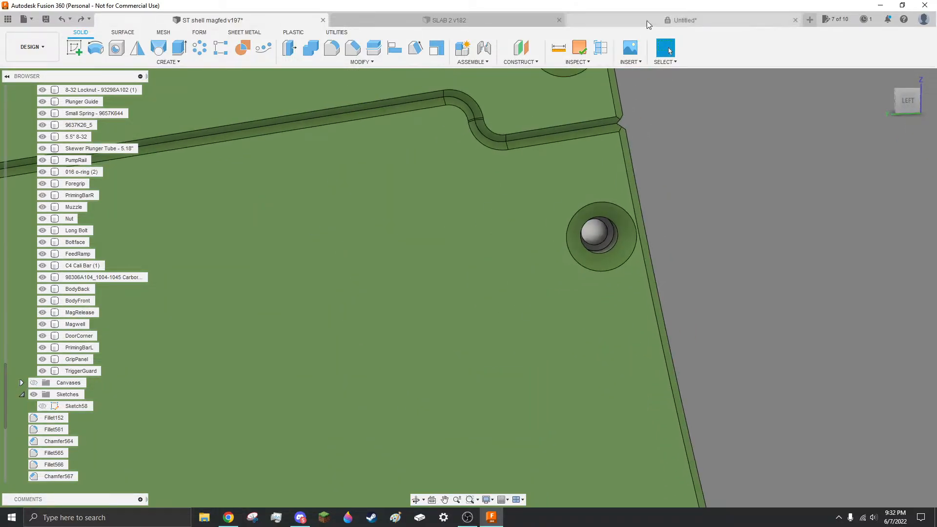
Return to the untitled plate-and-disc design and inspect the new hole's chamfers from the disc side
click(646, 20)
scroll(492, 227, up, 8)
shift+middle_drag(508, 229, 459, 245)
scroll(482, 220, down, 3)
scroll(481, 219, up, 3)
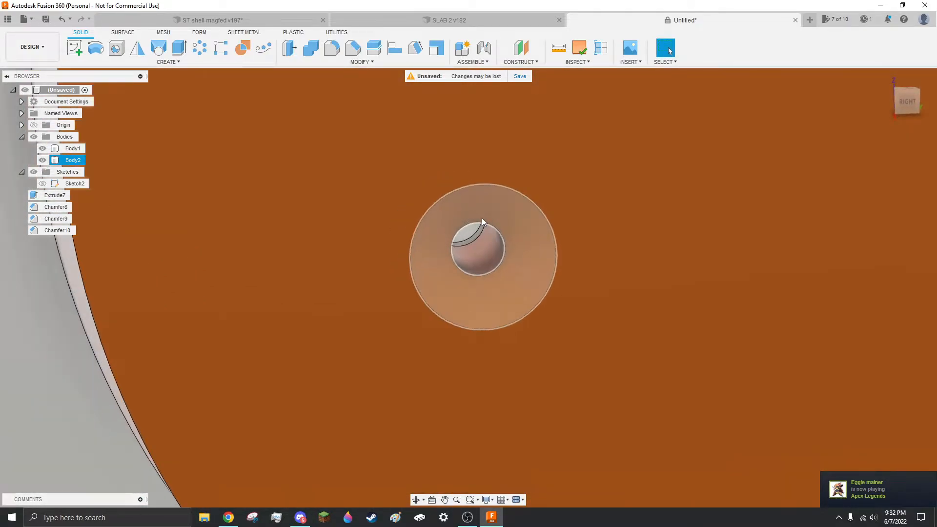
scroll(541, 242, down, 3)
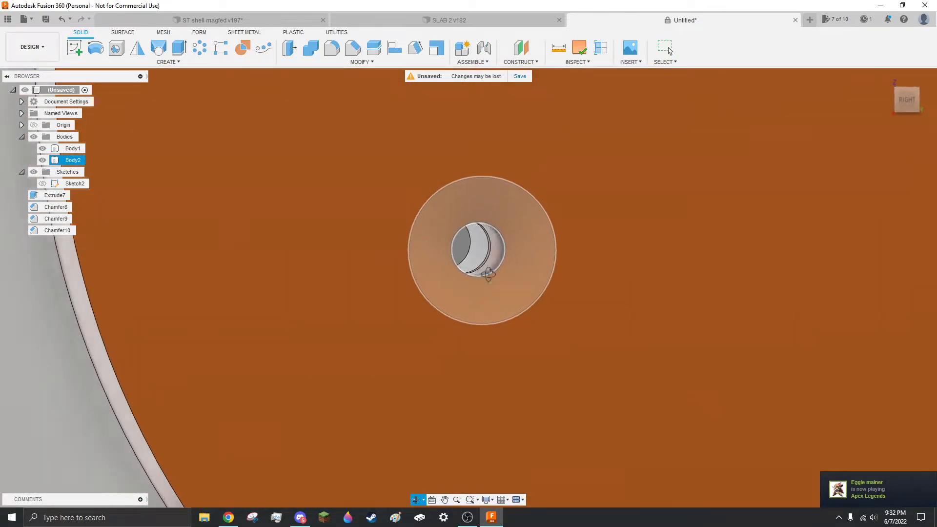
scroll(537, 259, down, 4)
scroll(530, 273, up, 4)
shift+middle_drag(529, 273, 561, 277)
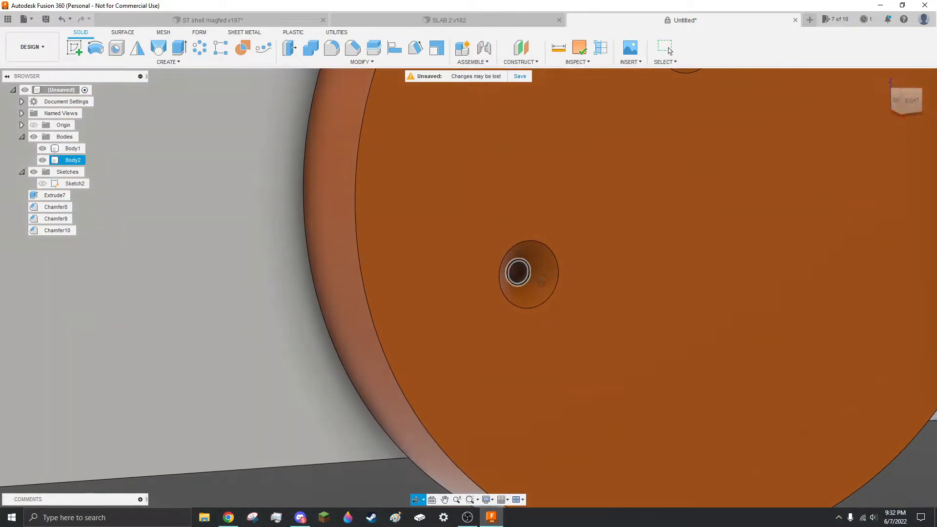
Select the new hole's inner cylindrical face in the disc and examine where it meets the plate's hole
scroll(554, 285, down, 5)
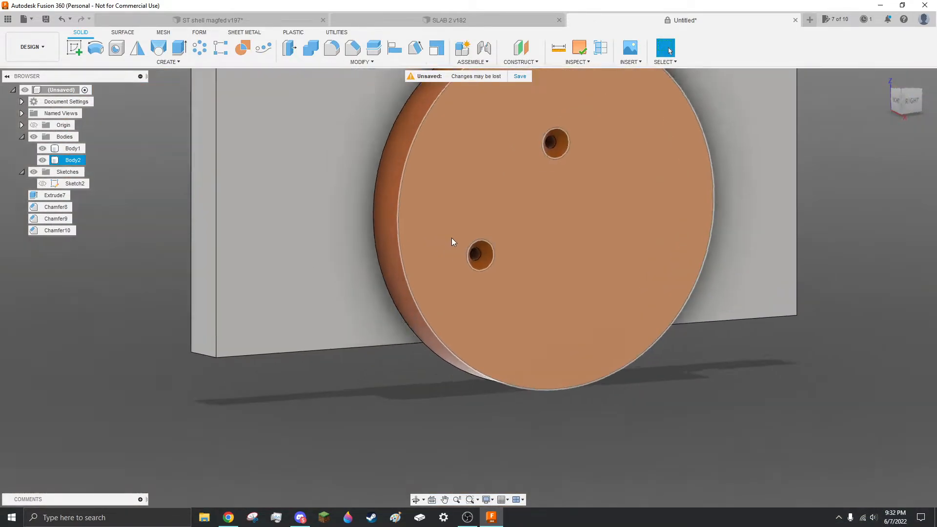
scroll(518, 288, up, 5)
shift+middle_drag(523, 293, 488, 289)
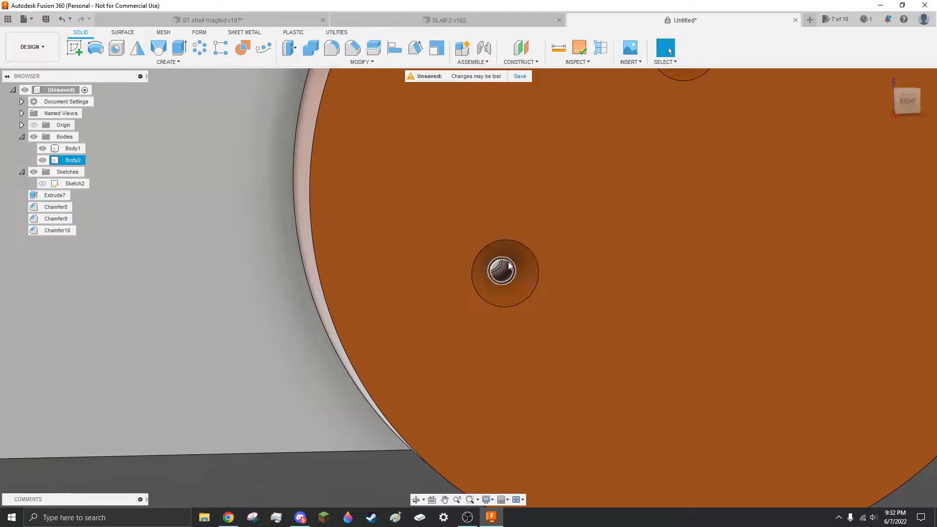
scroll(481, 288, up, 3)
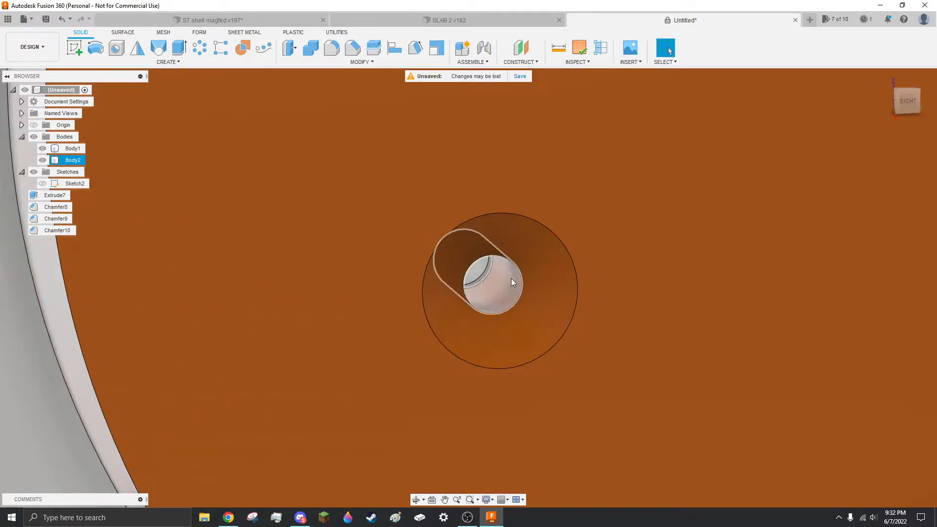
scroll(513, 300, up, 1)
click(506, 300)
scroll(514, 228, down, 4)
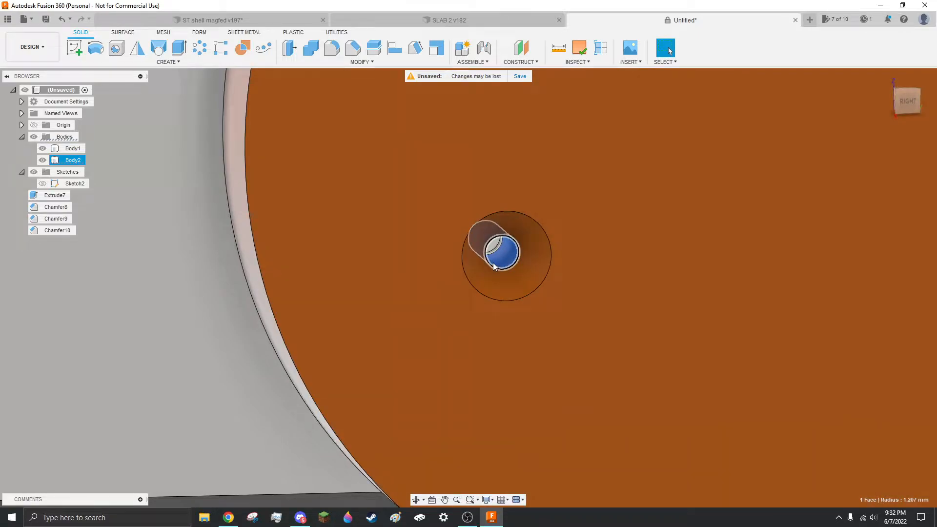
scroll(521, 256, up, 4)
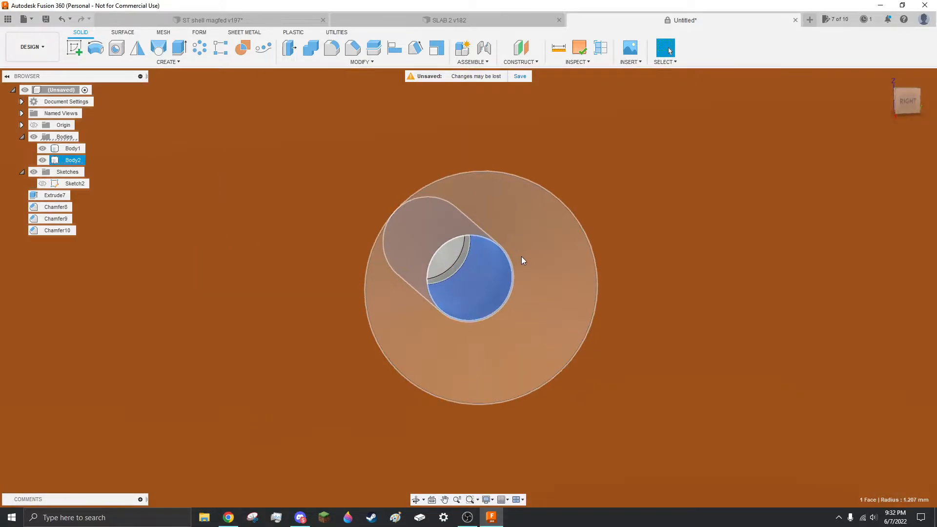
Try to offset the inner cylindrical face of the hole in the disc to 1.6 mm
click(292, 49)
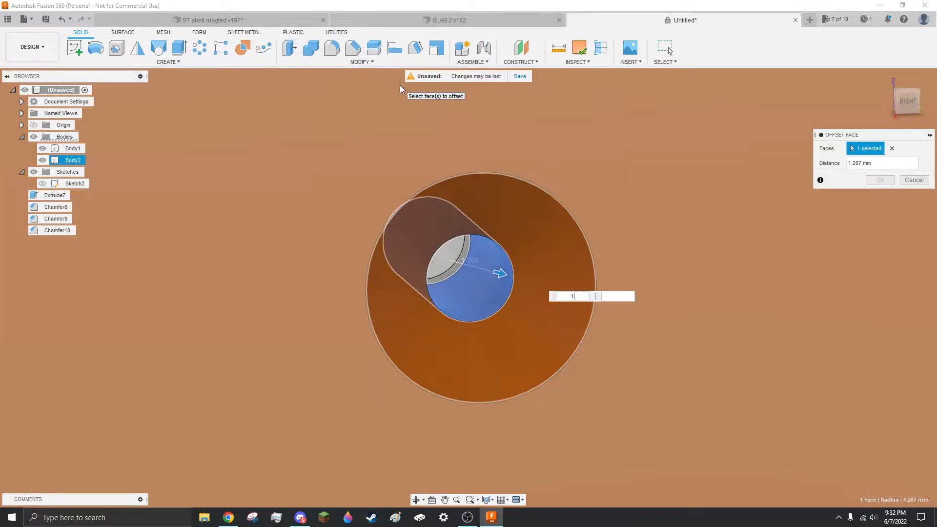
text(1.7)
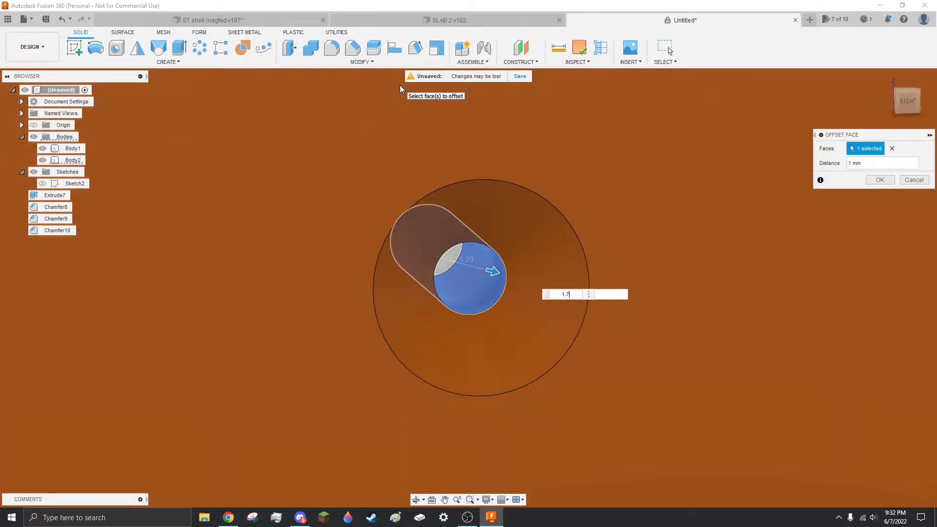
key(BackSpace)
text(6)
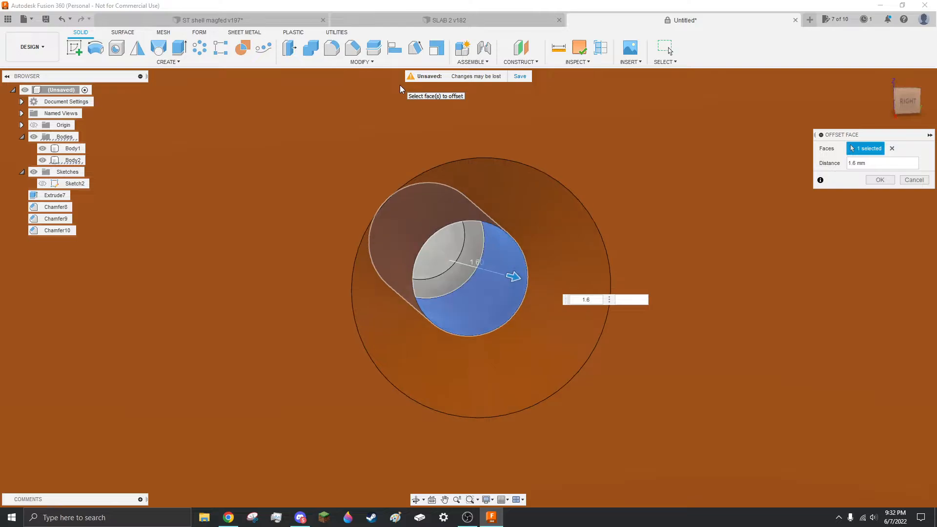
key(Return)
scroll(290, 248, down, 5)
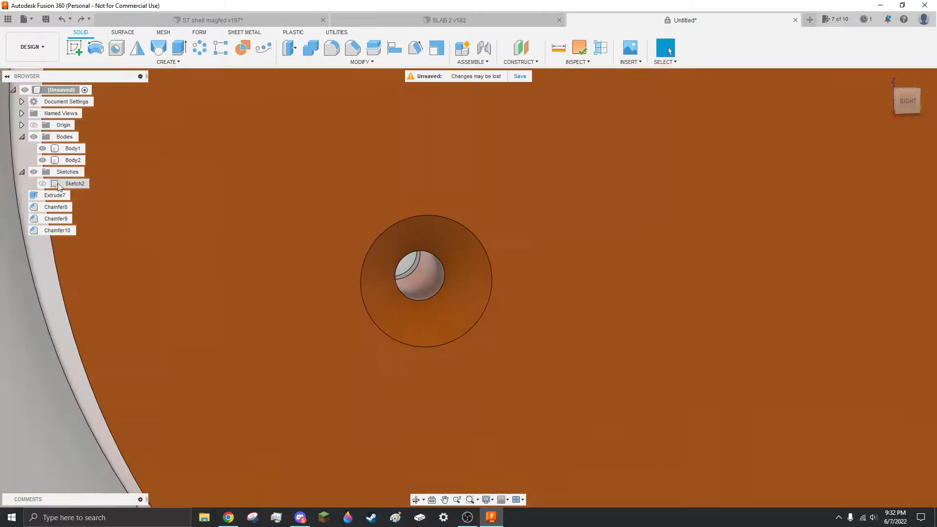
Delete the Extrude7, Chamfer8, Chamfer9 and Chamfer10 features from the plate-and-disc design
click(54, 195)
shift+click(71, 232)
right_click(71, 233)
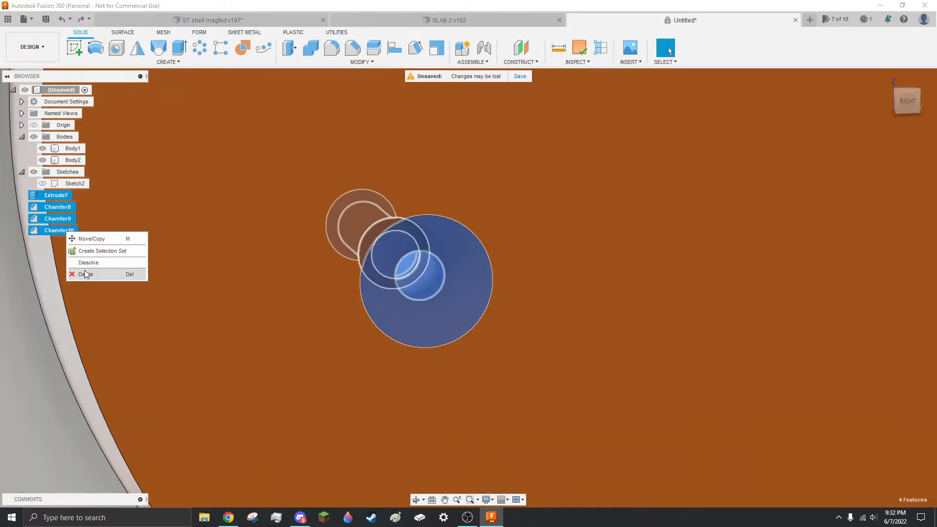
click(86, 274)
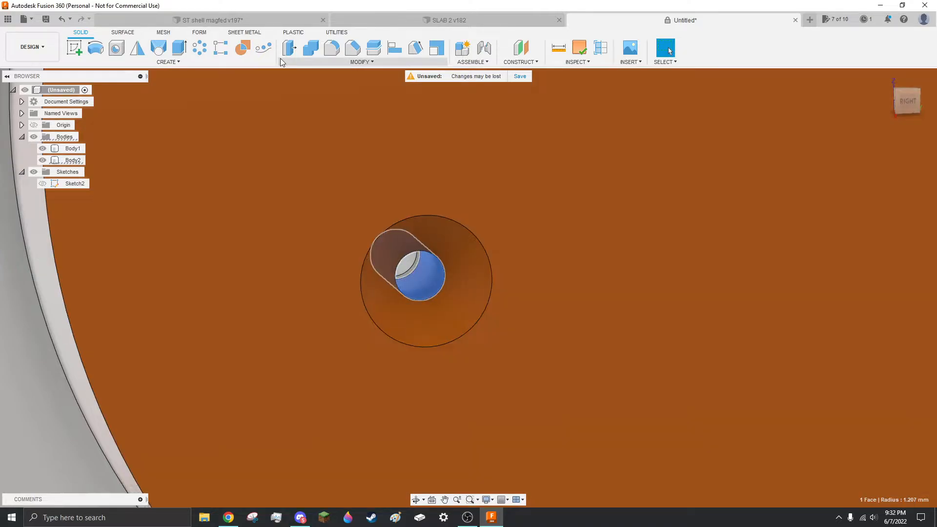
Try offsetting the disc hole's inner cylindrical face to 1.6 mm, and undo that offset
click(289, 48)
scroll(429, 237, up, 3)
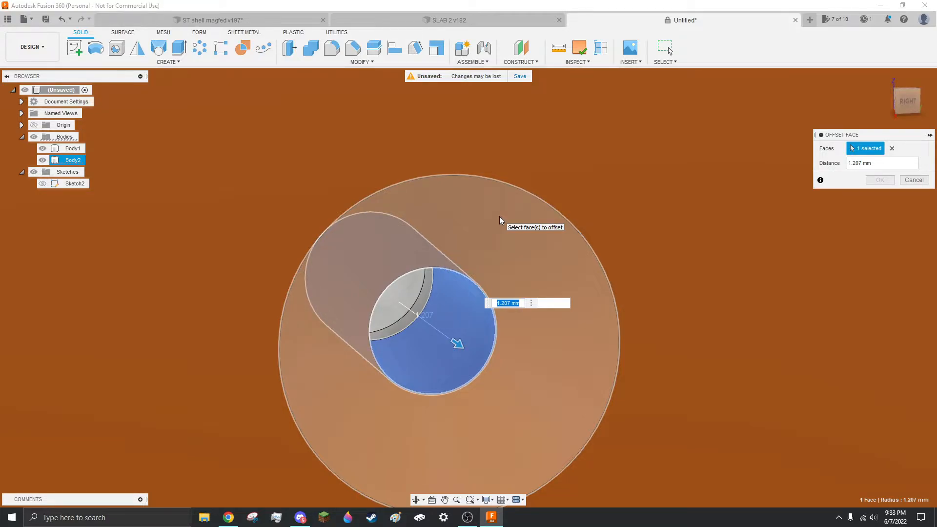
text(1.6)
key(Return)
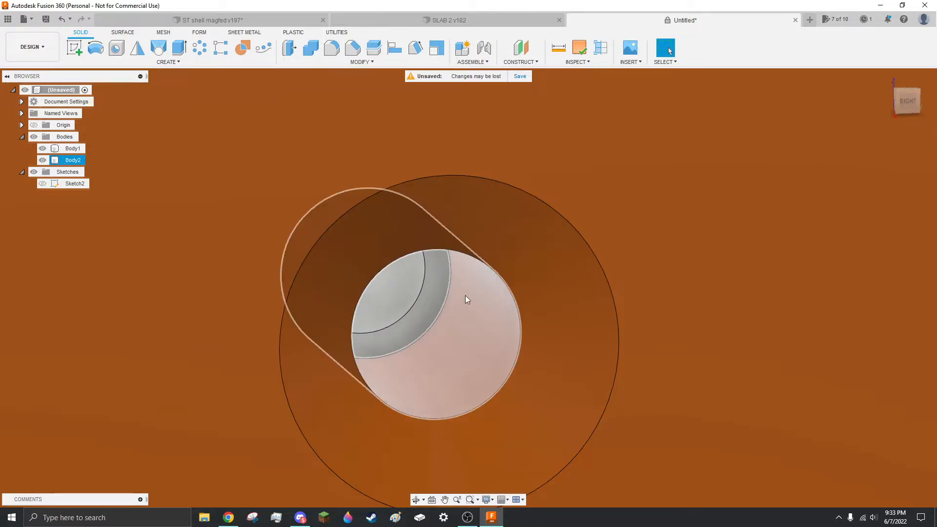
key(ctrl+z)
Reselect the disc hole's inner cylindrical face and offset it to 1.7 mm
click(470, 316)
click(289, 48)
text(1)
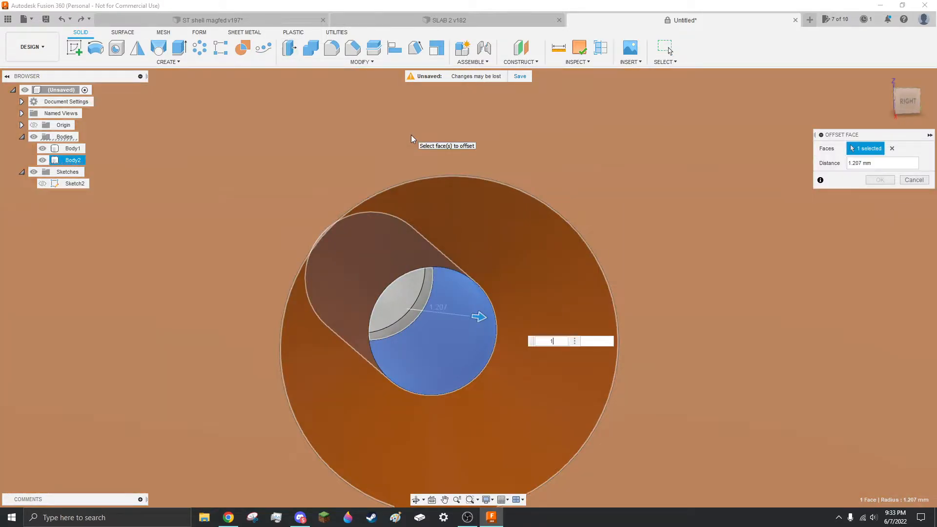
text(.7)
key(Return)
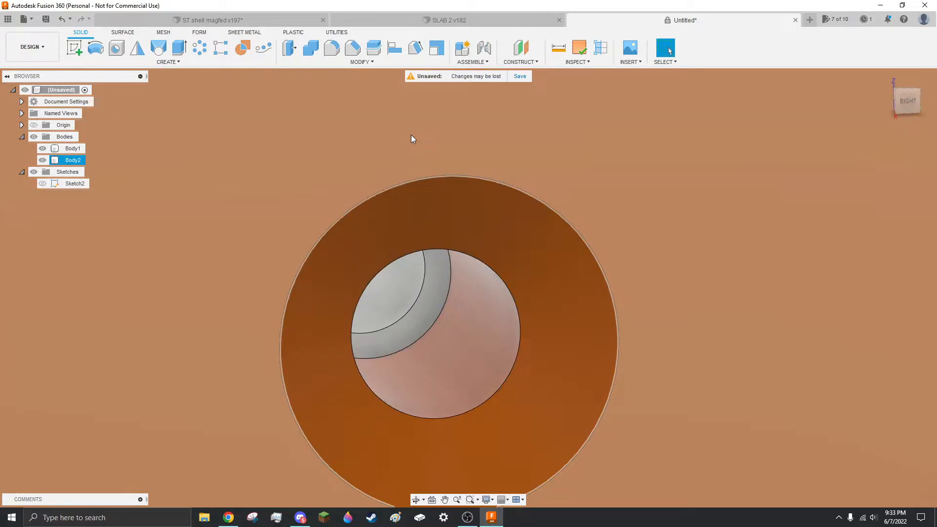
Inspect the enlarged disc hole against the plate's chamfered hole behind it, and view both bodies together
scroll(471, 262, down, 4)
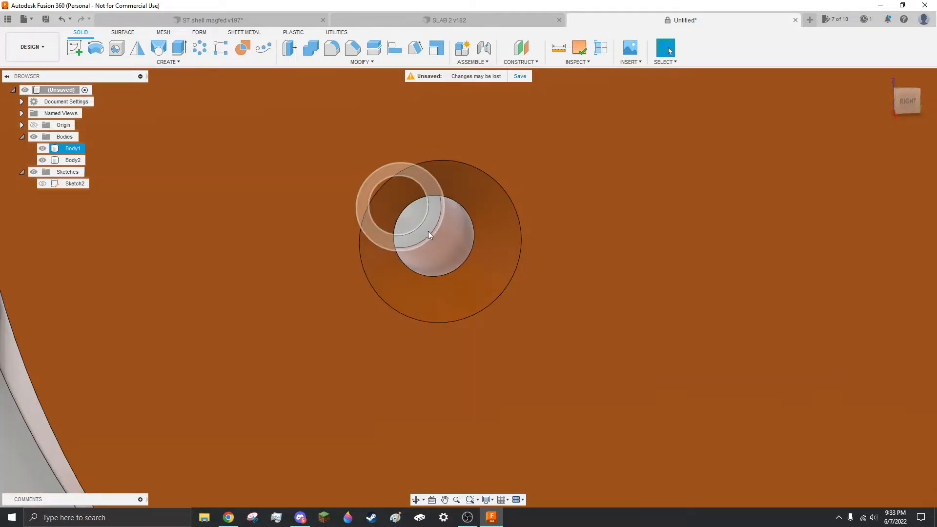
shift+middle_drag(431, 237, 511, 231)
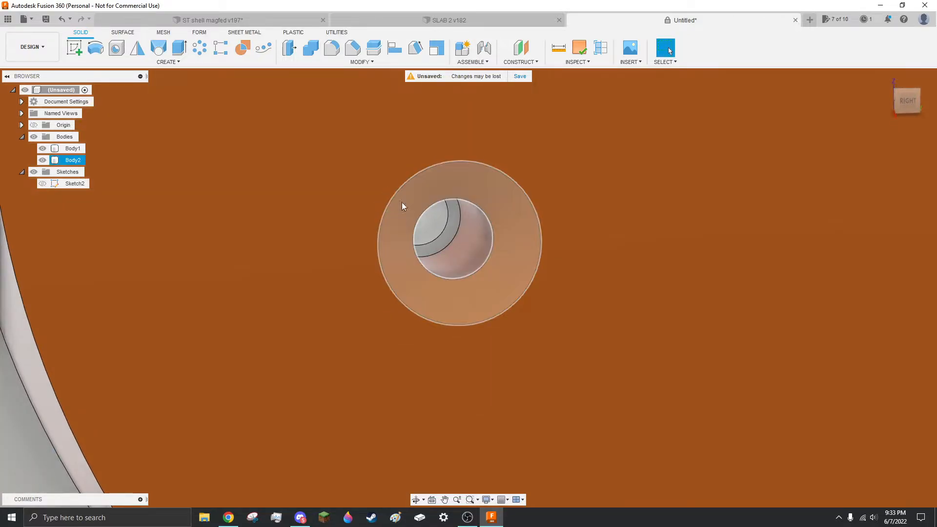
scroll(539, 237, up, 6)
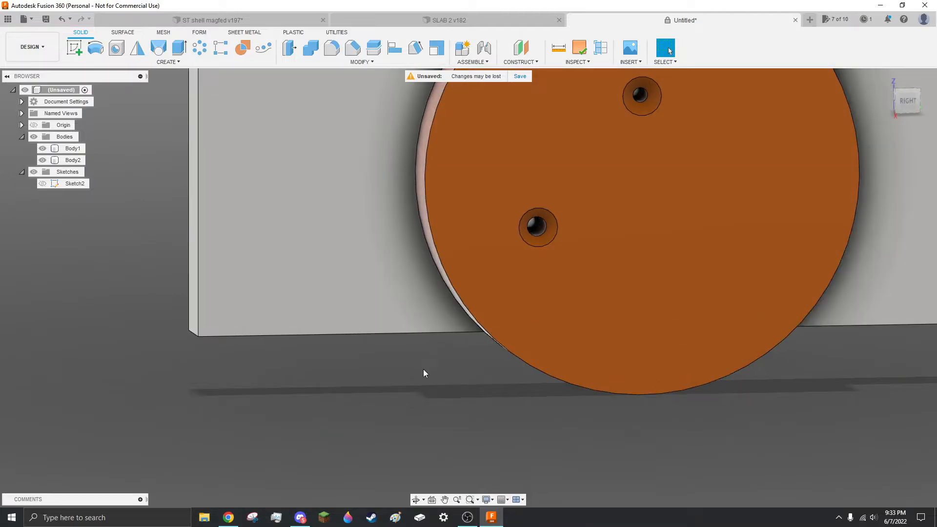
shift+middle_drag(424, 369, 462, 371)
scroll(587, 301, down, 5)
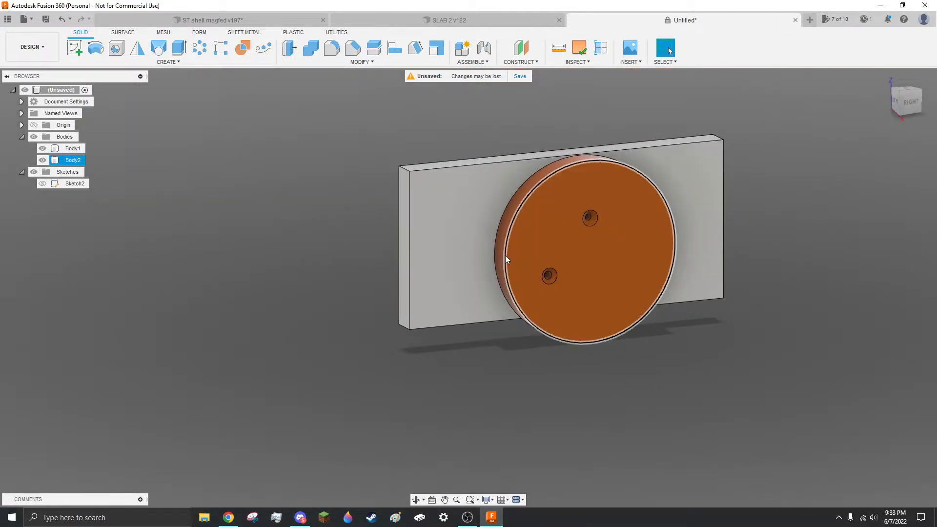
Switch to the ST shell magfed design and examine the chamfered screw holes along the green side panels
click(230, 24)
scroll(541, 166, down, 4)
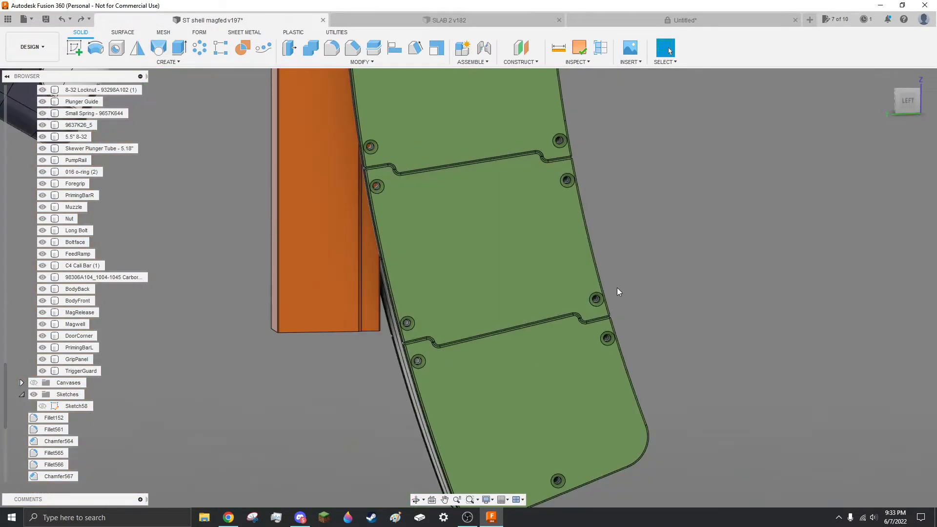
scroll(490, 247, down, 4)
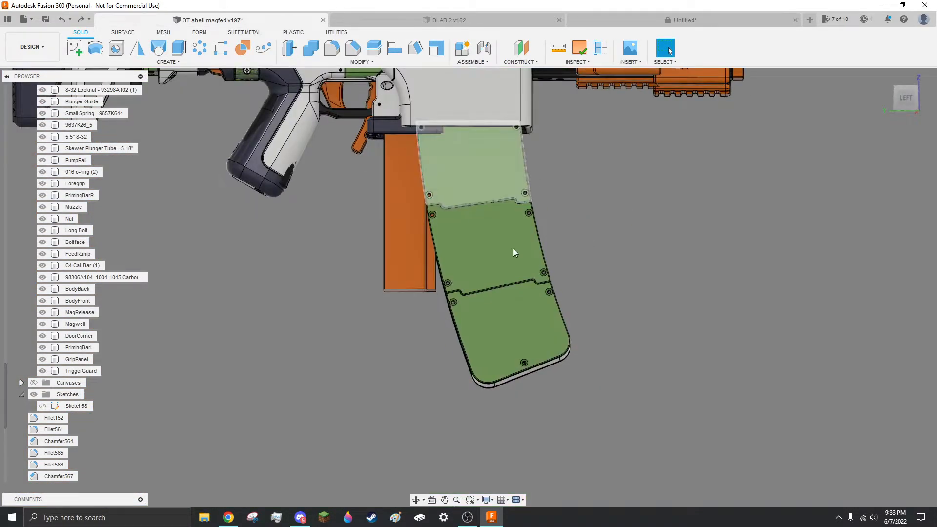
scroll(514, 248, up, 8)
scroll(494, 390, up, 2)
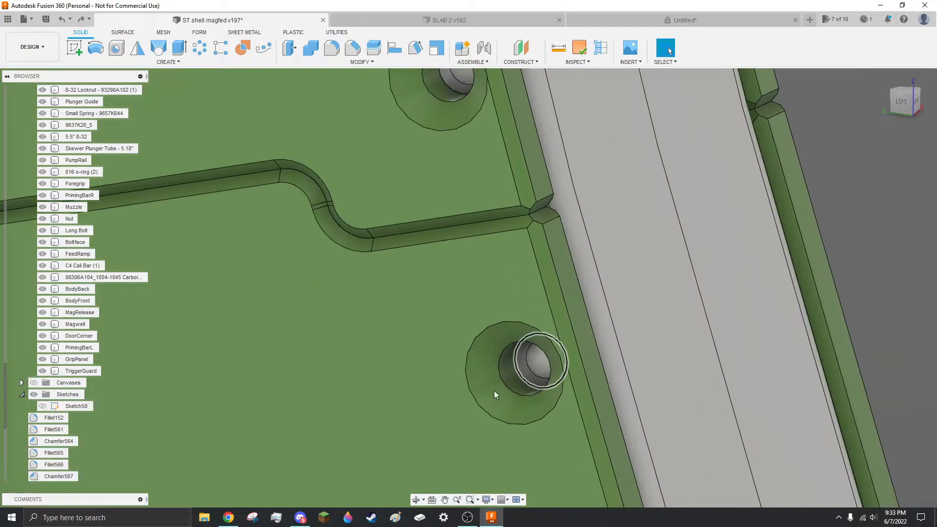
scroll(485, 382, up, 2)
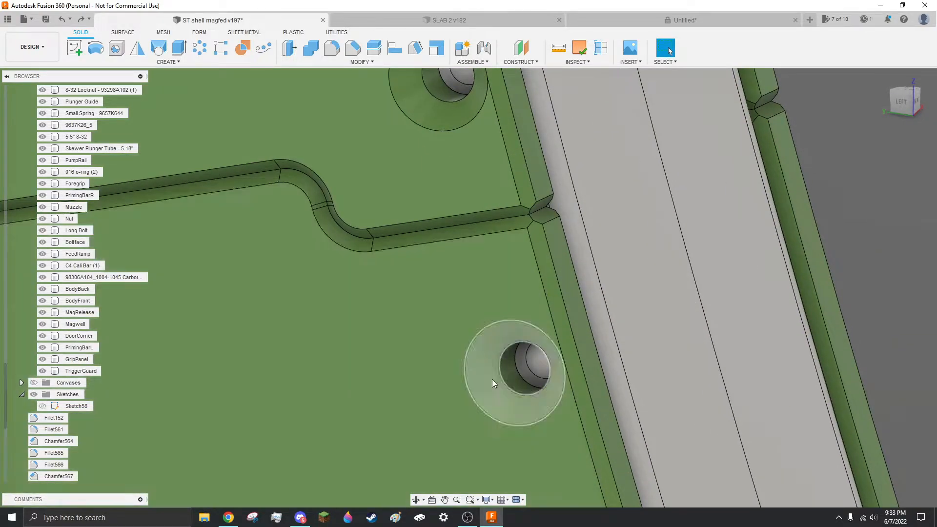
scroll(472, 153, down, 4)
scroll(571, 147, down, 3)
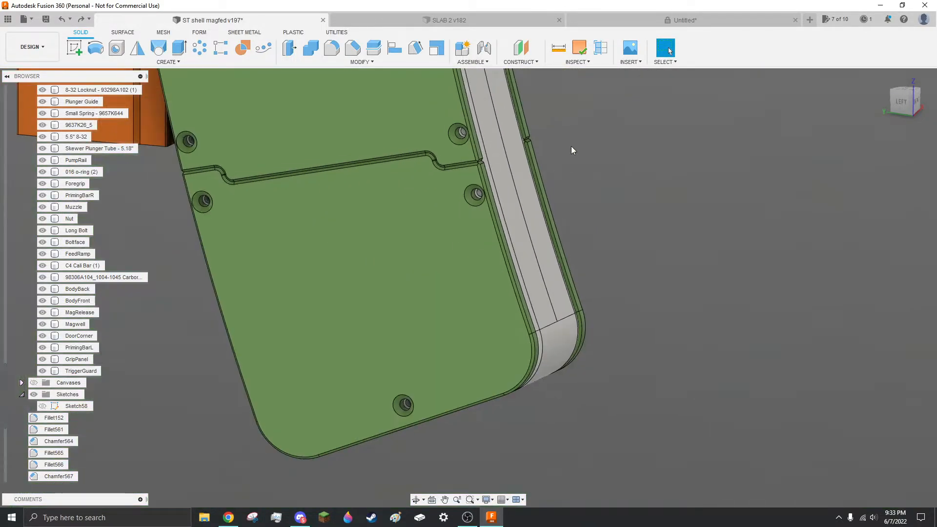
scroll(572, 149, down, 4)
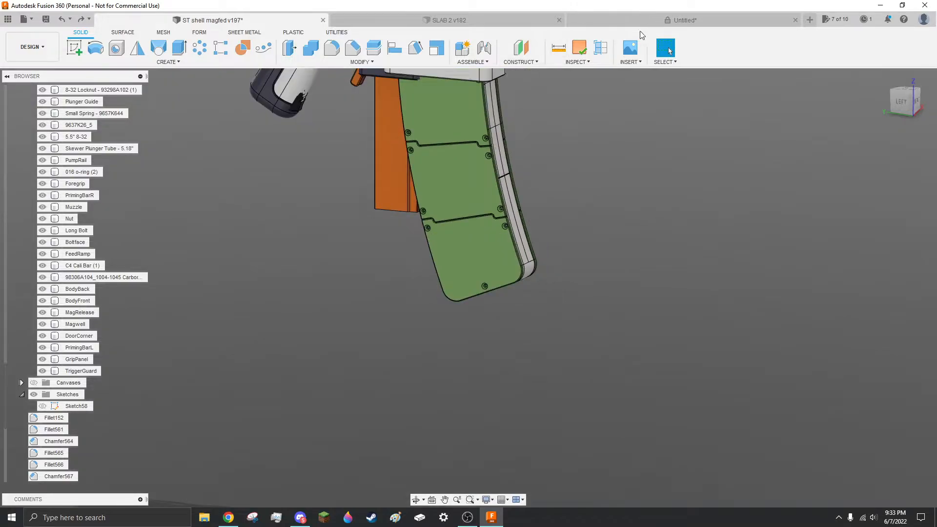
Temporarily hide one green side panel to examine the screw hole beneath it, restore it, and inspect its chamfered hole
scroll(493, 158, up, 6)
click(447, 145)
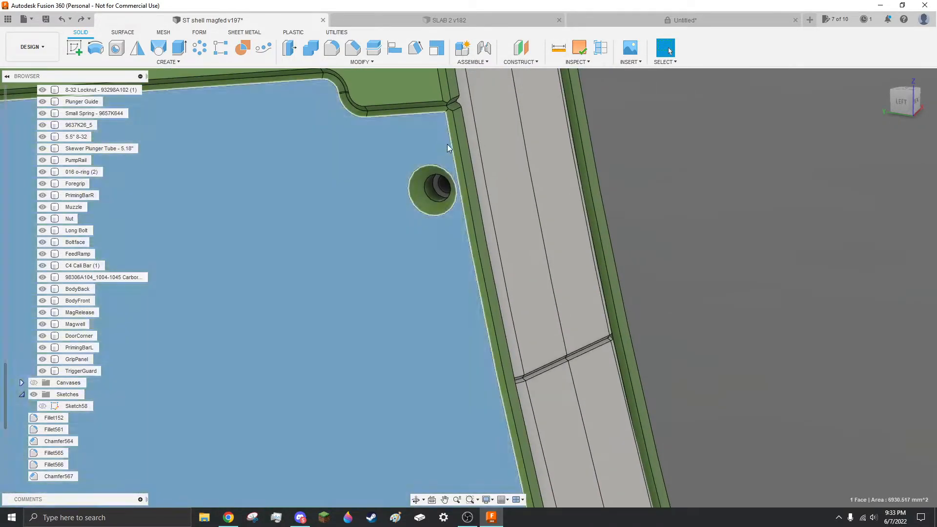
key(v)
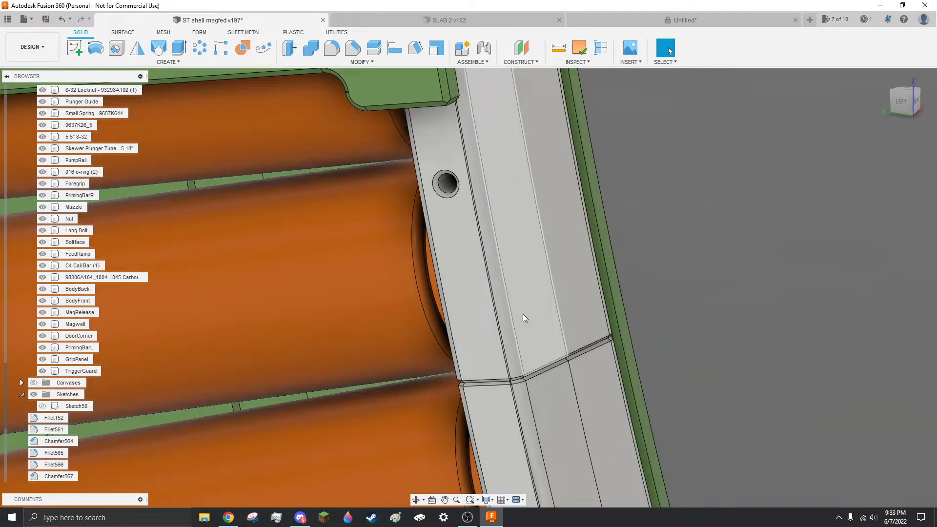
key(ctrl+z)
scroll(426, 186, down, 1)
scroll(426, 184, up, 2)
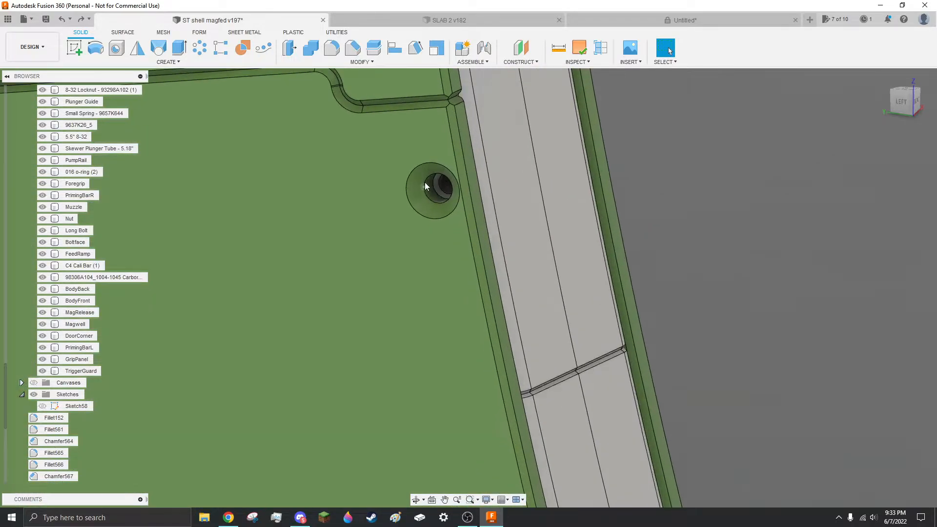
scroll(425, 185, up, 2)
scroll(458, 177, down, 2)
scroll(478, 169, up, 2)
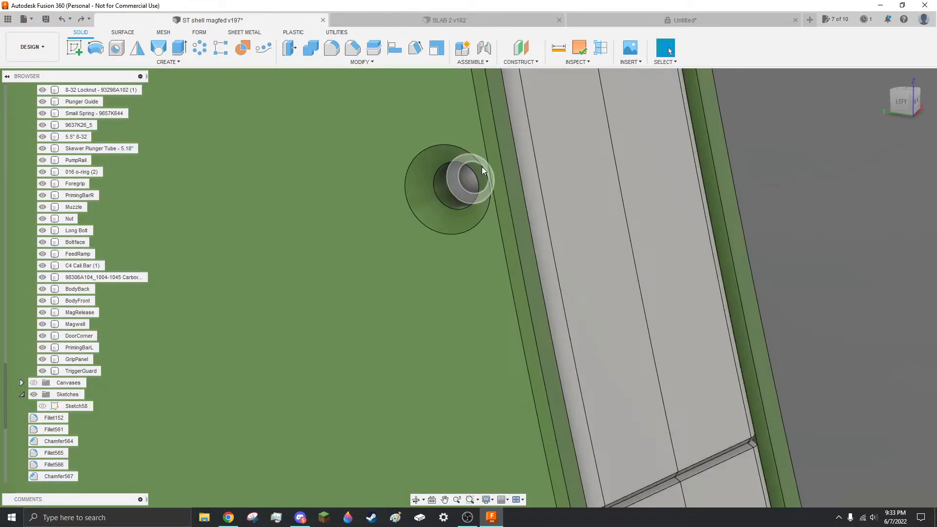
Return to the untitled plate-and-disc design and compare how the disc's two holes line up with the plate's holes
click(731, 19)
scroll(600, 272, down, 2)
scroll(432, 245, up, 2)
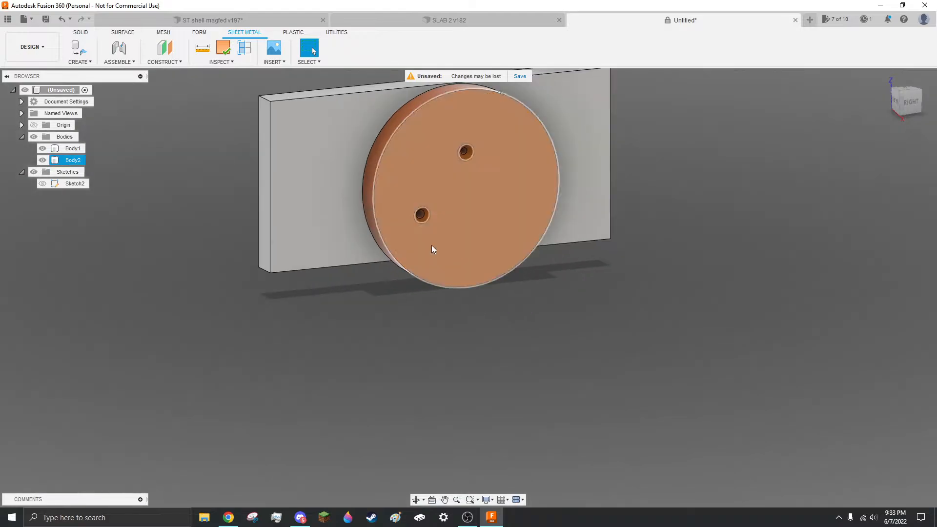
scroll(432, 245, up, 3)
shift+middle_drag(432, 246, 412, 256)
scroll(421, 271, down, 3)
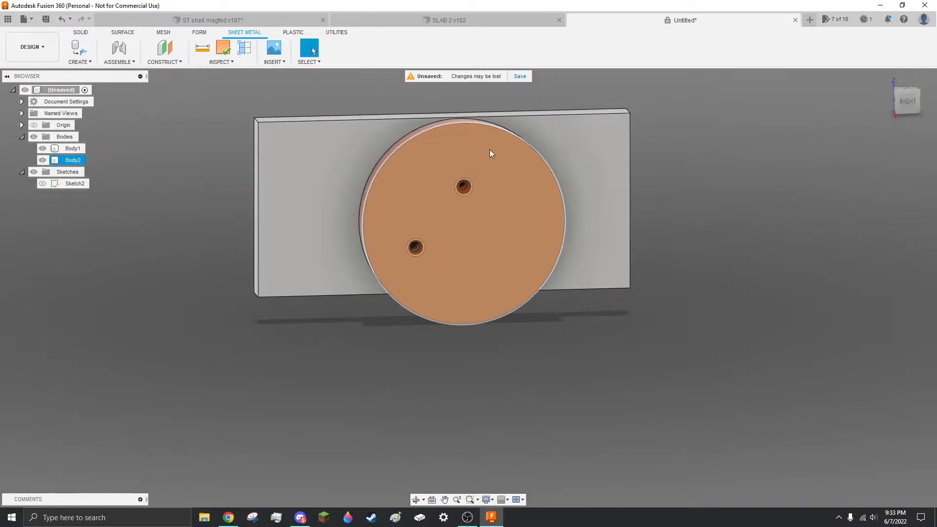
scroll(470, 184, up, 8)
mouse_move(485, 242)
shift+middle_down()
mouse_move(477, 250)
mouse_move(473, 242)
shift+middle_up()
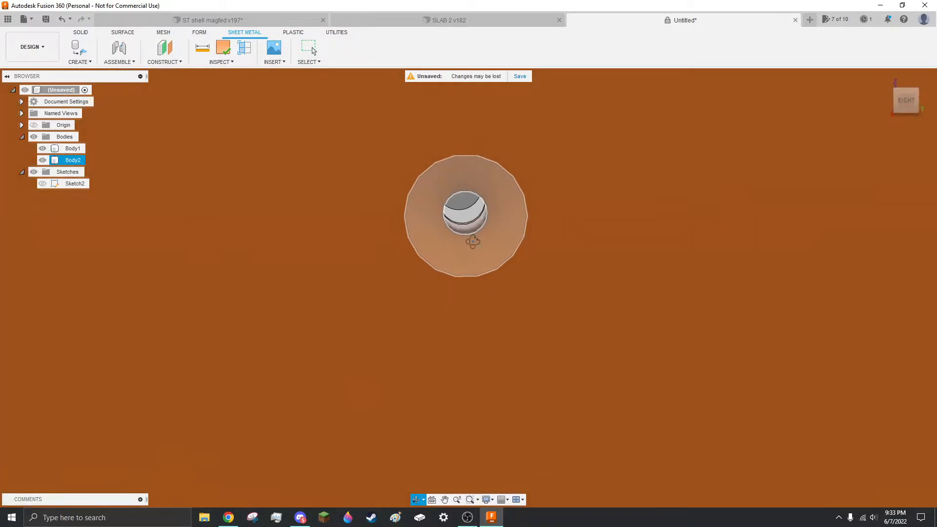
scroll(473, 242, down, 10)
shift+middle_drag(470, 188, 449, 198)
scroll(444, 207, up, 12)
scroll(450, 196, up, 5)
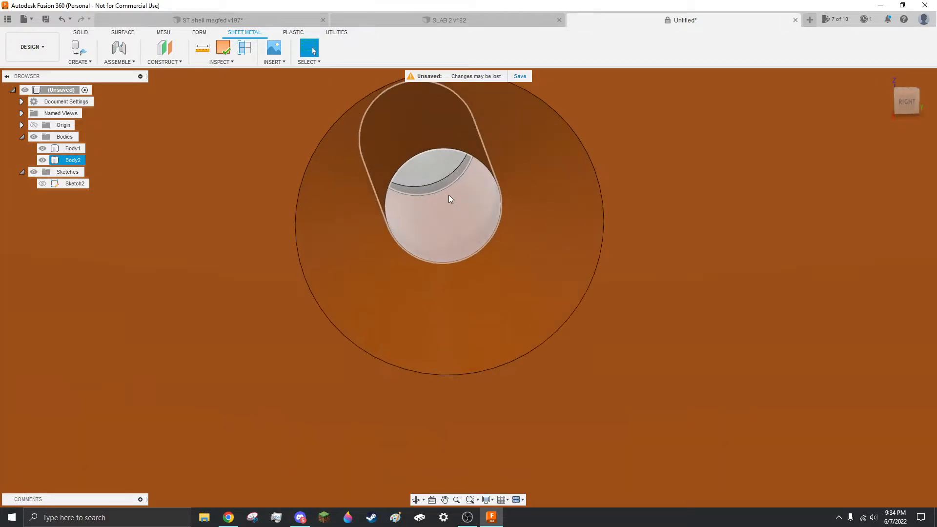
scroll(450, 196, down, 14)
Hide the rectangular plate body and turn to the disc's back face, where both holes exit
click(323, 238)
key(v)
click(327, 369)
scroll(465, 196, up, 6)
shift+middle_drag(465, 196, 456, 254)
scroll(456, 253, up, 4)
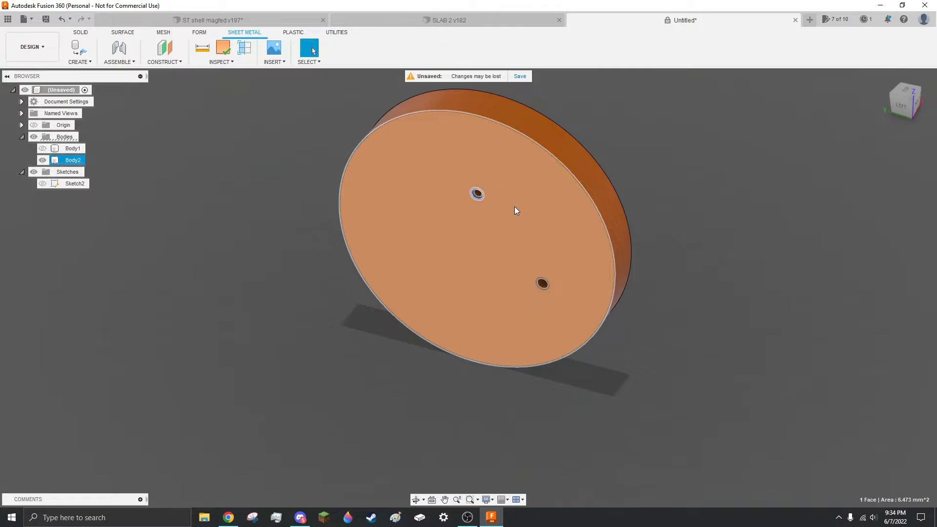
Select the chamfer face around the upper hole on the disc's back and compare it with the lower hole's rim
scroll(513, 220, up, 5)
click(835, 240)
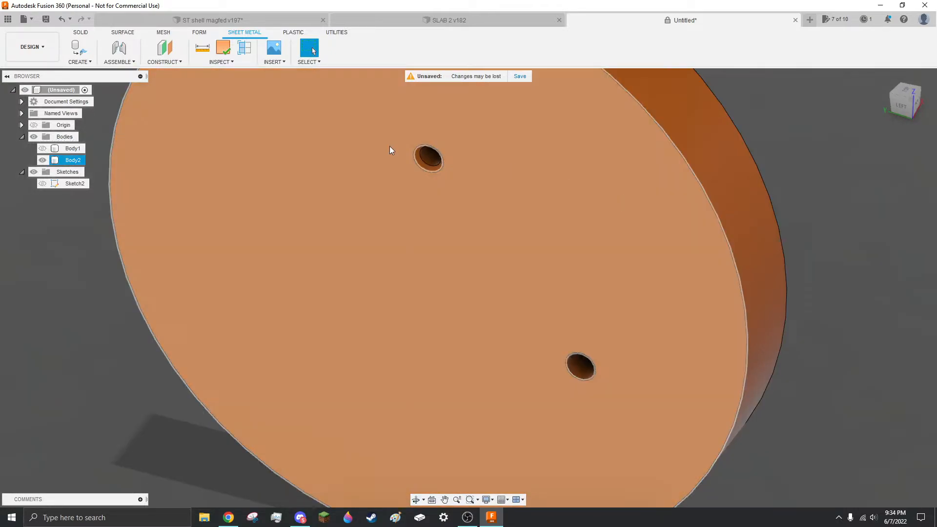
scroll(456, 174, up, 4)
click(456, 174)
scroll(456, 174, down, 4)
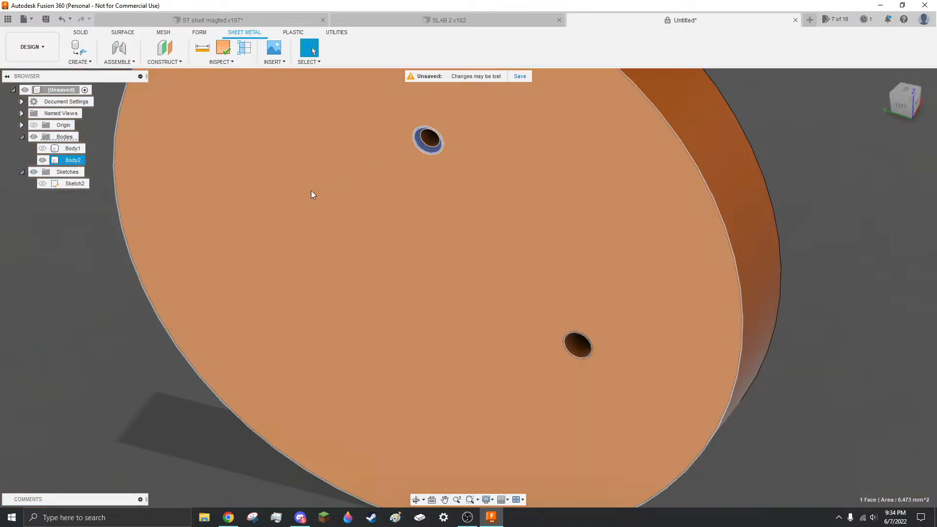
click(88, 331)
scroll(424, 164, up, 5)
click(424, 165)
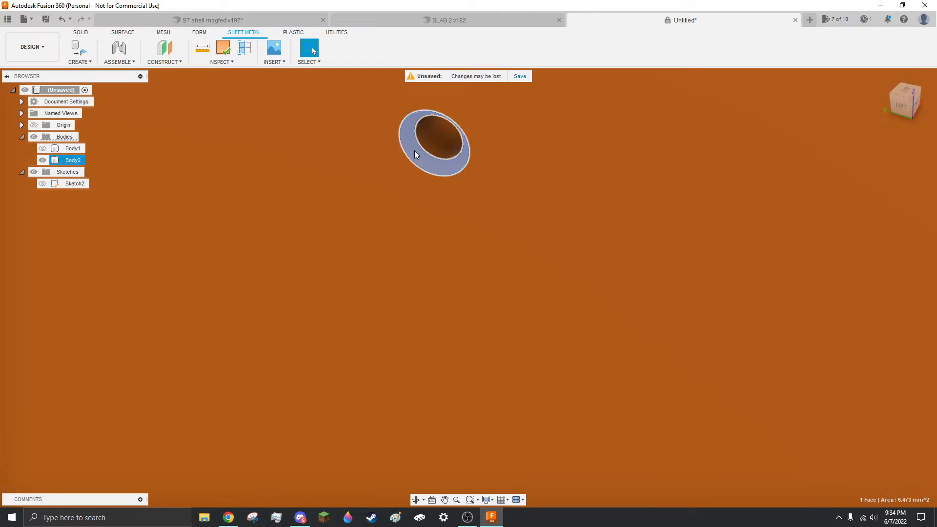
scroll(414, 150, down, 5)
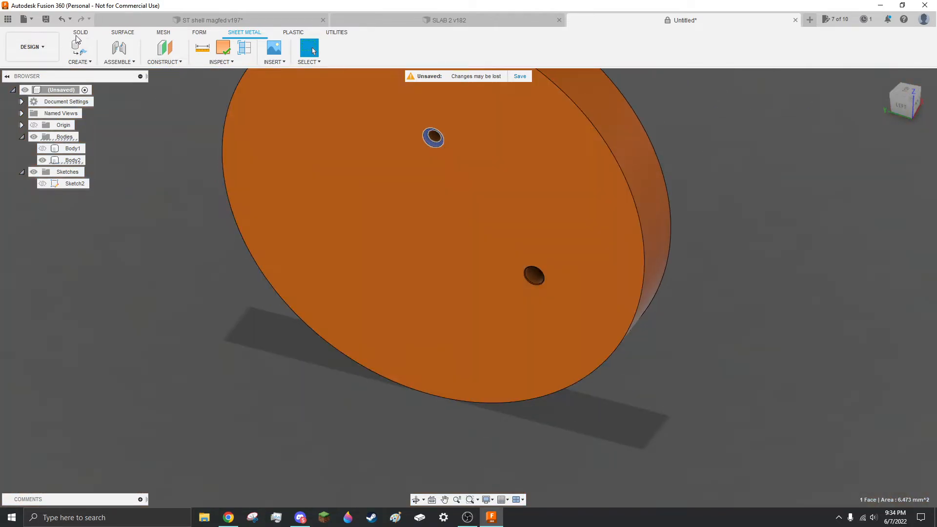
Switch to the solid modelling tools and examine the thin rim of the lower hole on the disc's back
click(81, 33)
scroll(464, 165, up, 5)
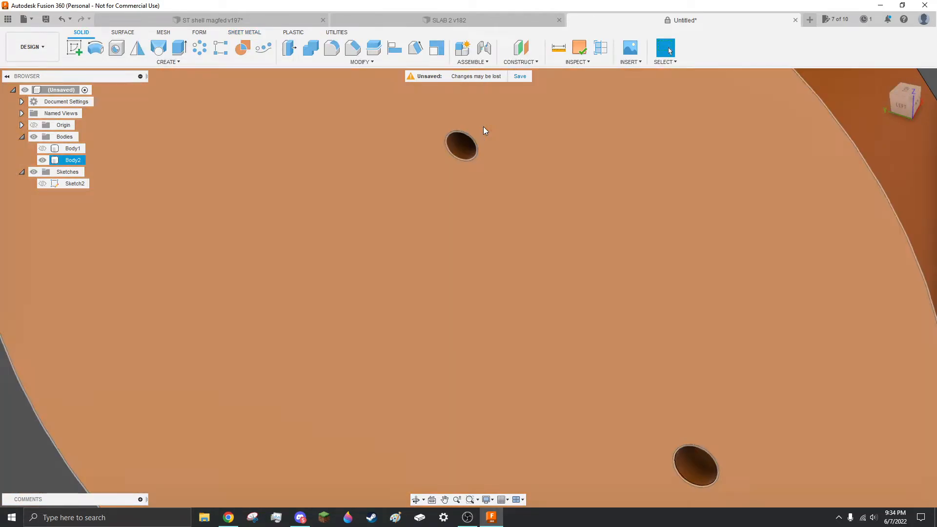
scroll(655, 454, up, 5)
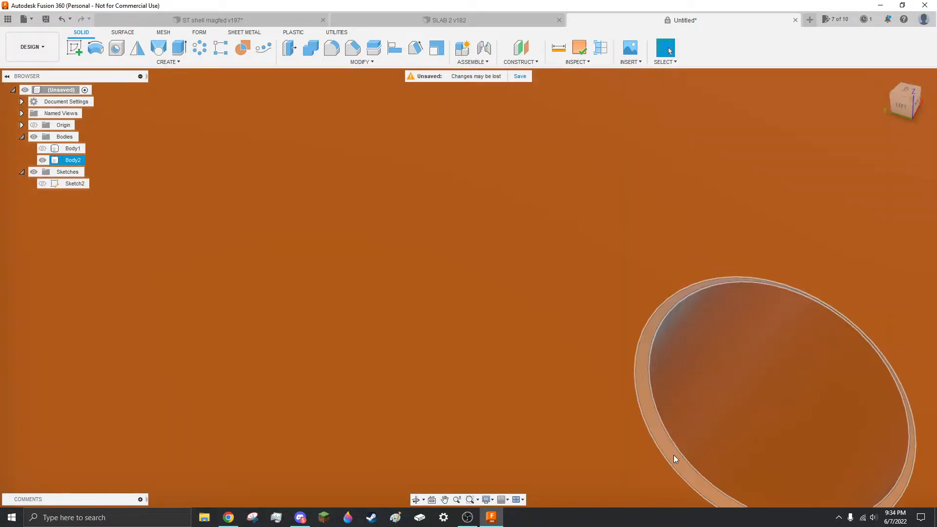
click(674, 455)
scroll(519, 227, down, 3)
scroll(517, 224, down, 5)
scroll(370, 135, up, 4)
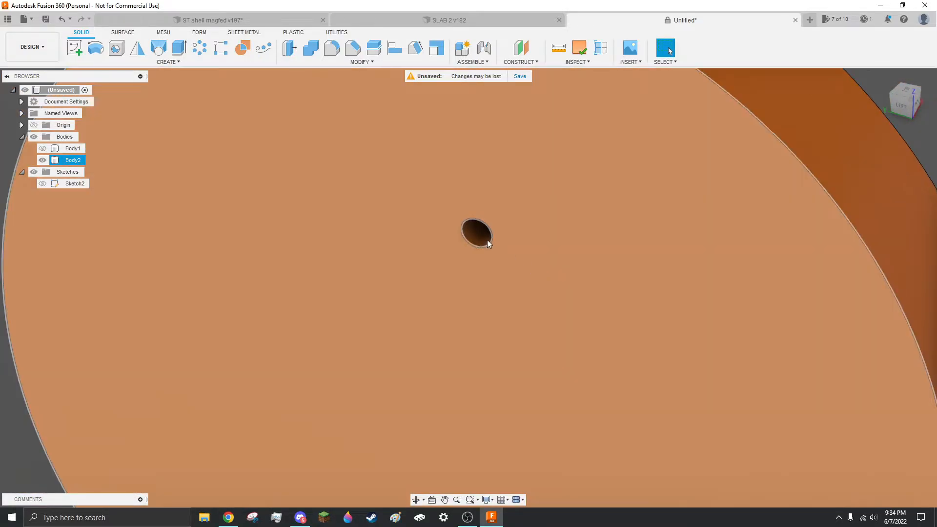
Turn to the disc's front face and measure the distance between the two end edges of the upper hole's narrow bore
shift+middle_drag(486, 238, 356, 213)
scroll(491, 252, down, 5)
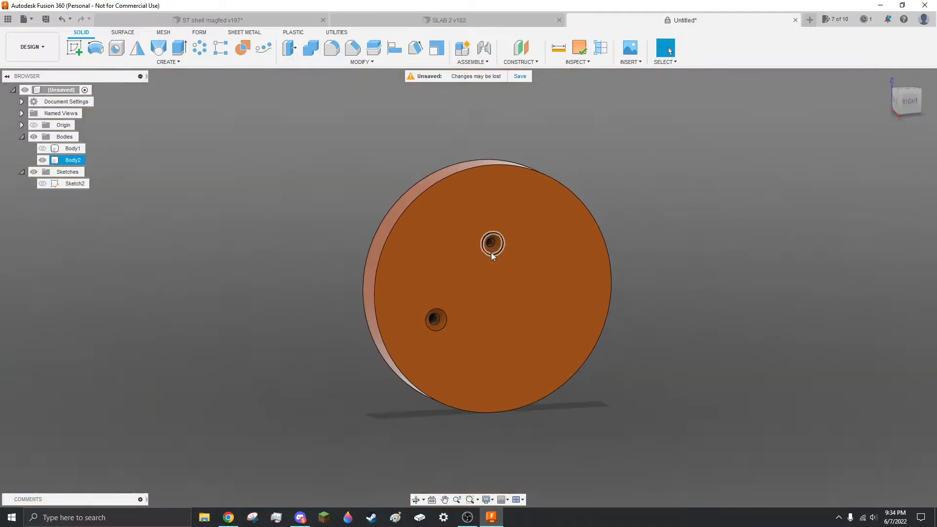
scroll(493, 248, up, 4)
scroll(493, 250, up, 3)
click(498, 287)
shift+middle_drag(498, 287, 488, 305)
ctrl+click(481, 271)
scroll(486, 271, up, 4)
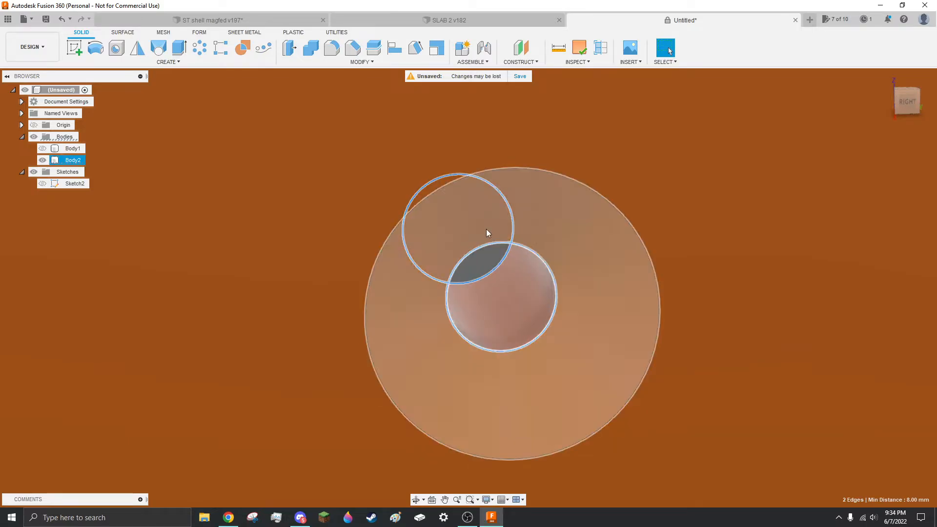
scroll(494, 201, down, 4)
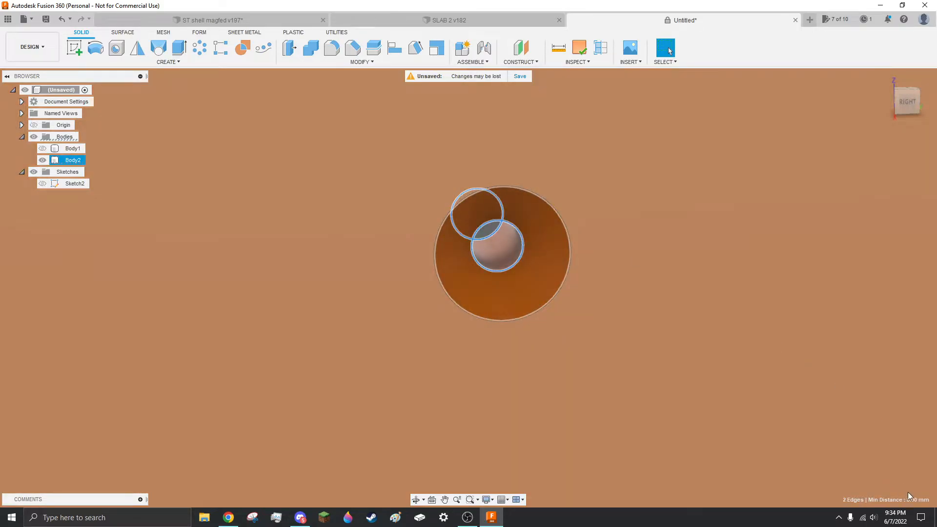
scroll(458, 202, down, 4)
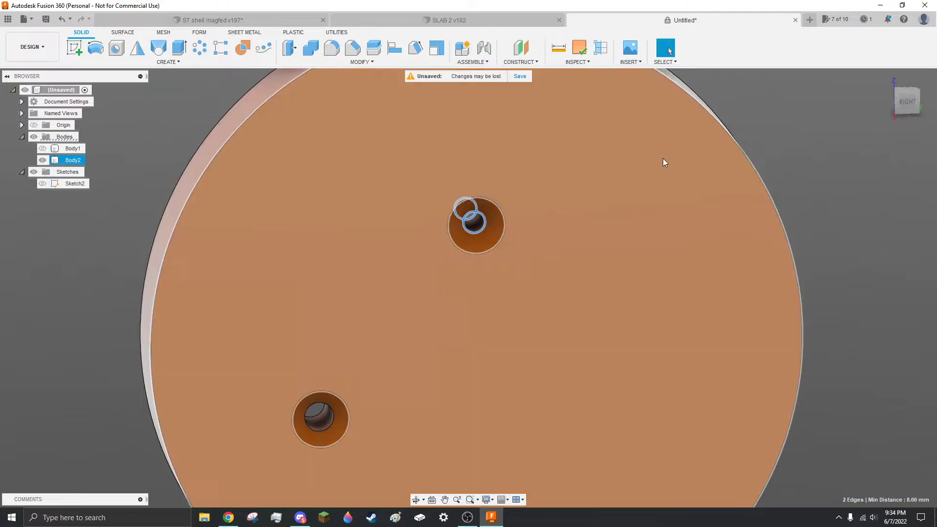
Create a sketch on the disc's front face and cut the upper hole's circular profile 4 mm into the disc
scroll(473, 213, up, 4)
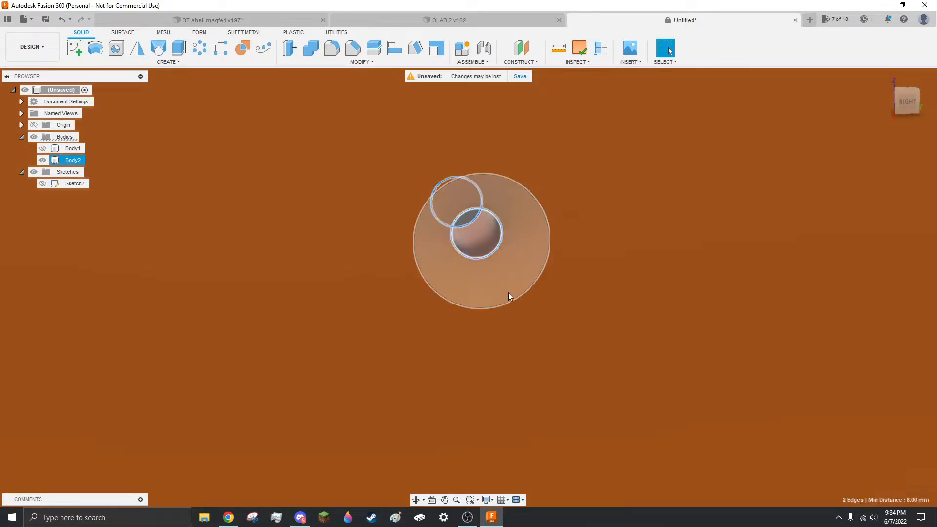
scroll(555, 177, down, 4)
click(555, 180)
click(71, 46)
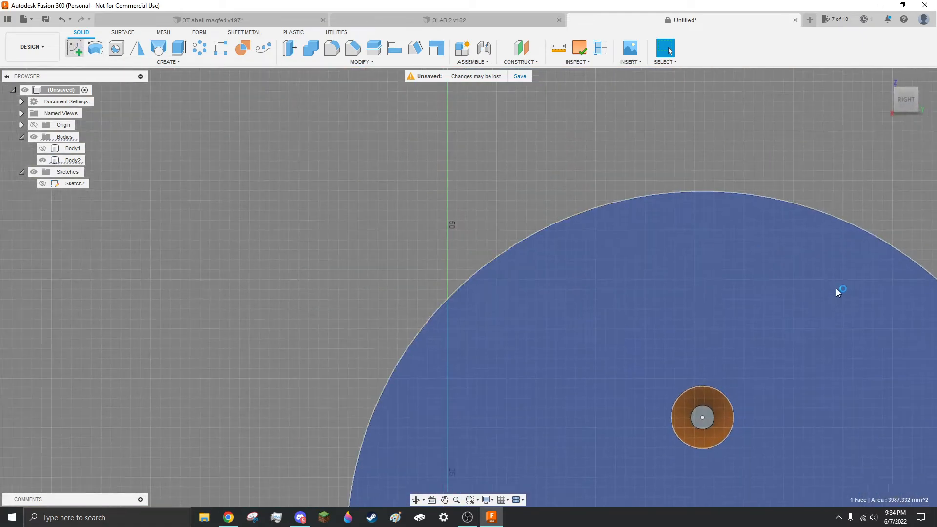
click(900, 328)
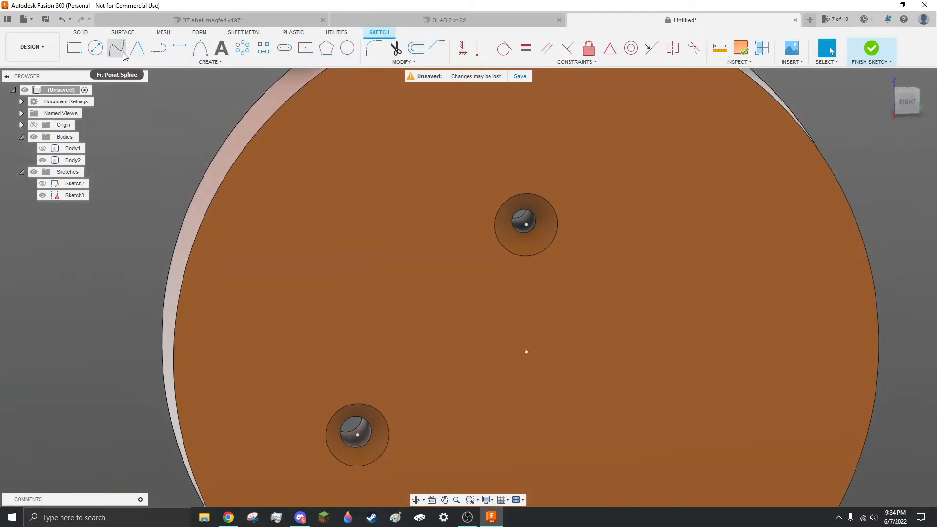
key(e)
click(522, 225)
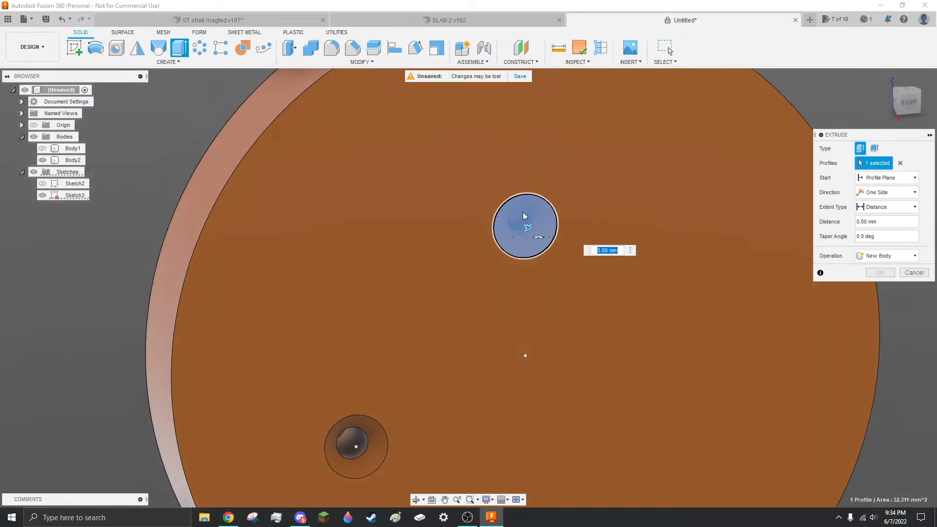
drag(526, 227, 499, 212)
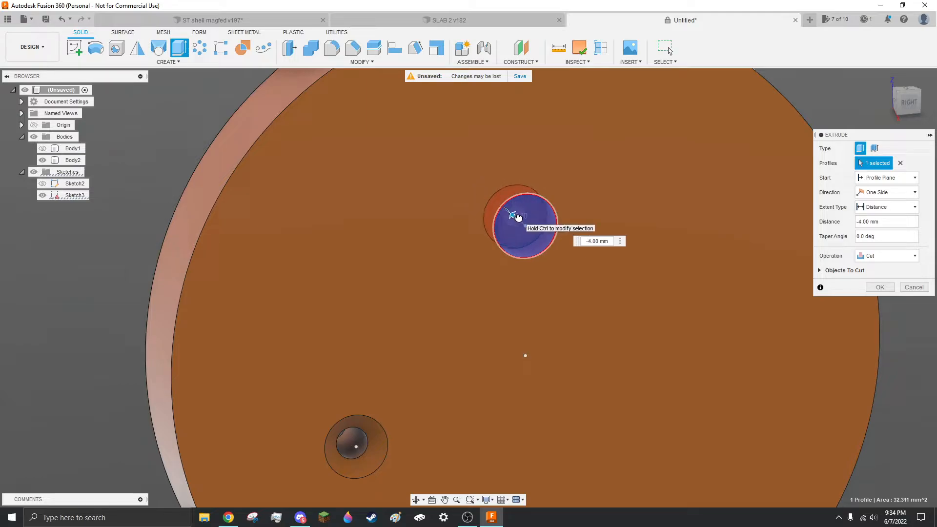
key(Return)
Measure the remaining length of the narrow bore between its two end edges in the recessed upper hole
scroll(523, 224, up, 4)
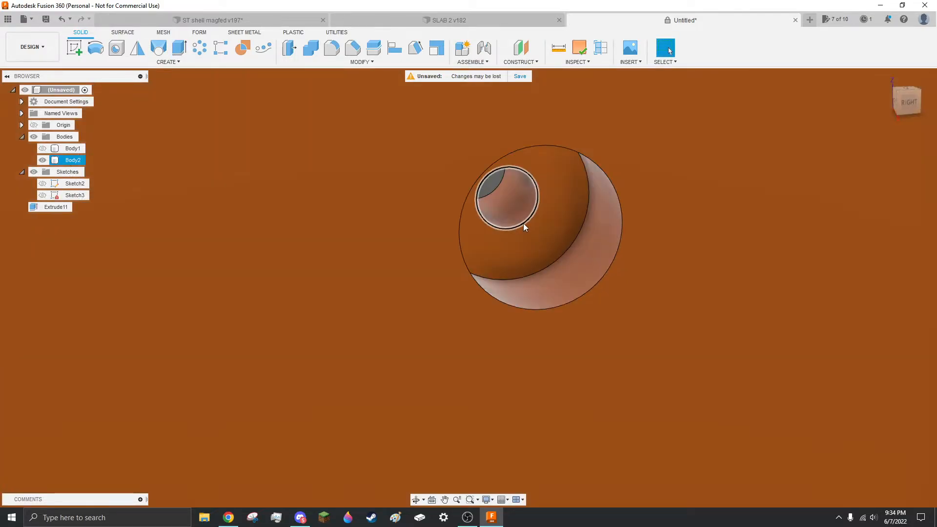
click(523, 224)
ctrl+click(493, 193)
scroll(493, 192, down, 3)
scroll(493, 193, up, 3)
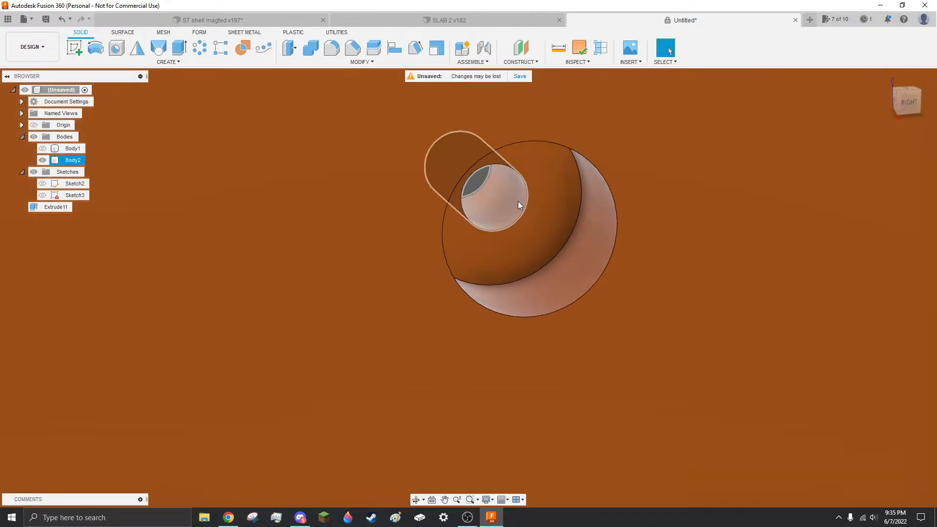
Offset the flat floor of the upper hole's recess deeper into the disc with Offset Face
click(526, 206)
click(307, 52)
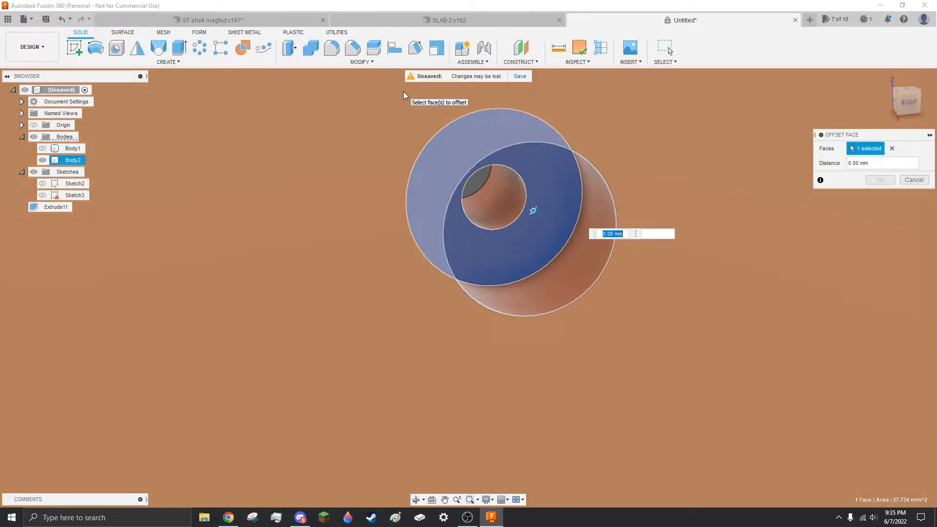
key(Escape)
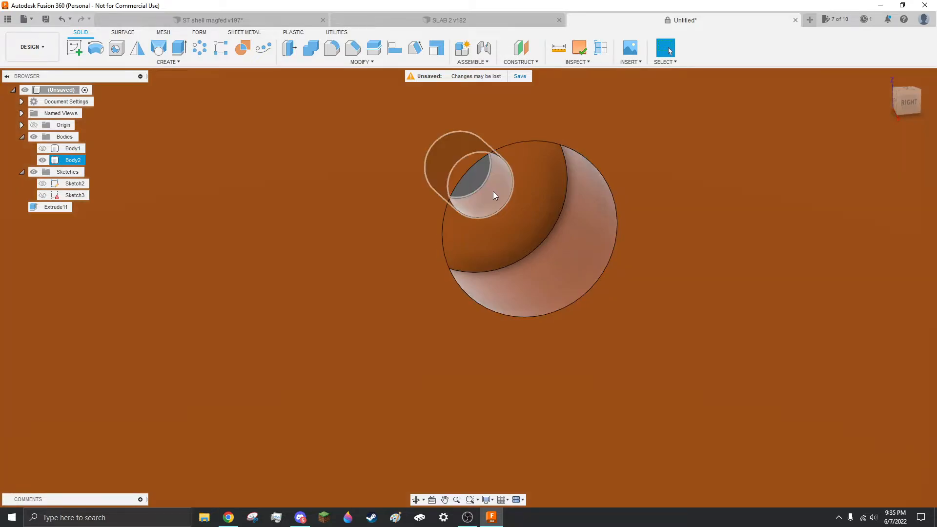
Measure the narrow bore's length again from the lowered recess floor to its far edge
click(493, 191)
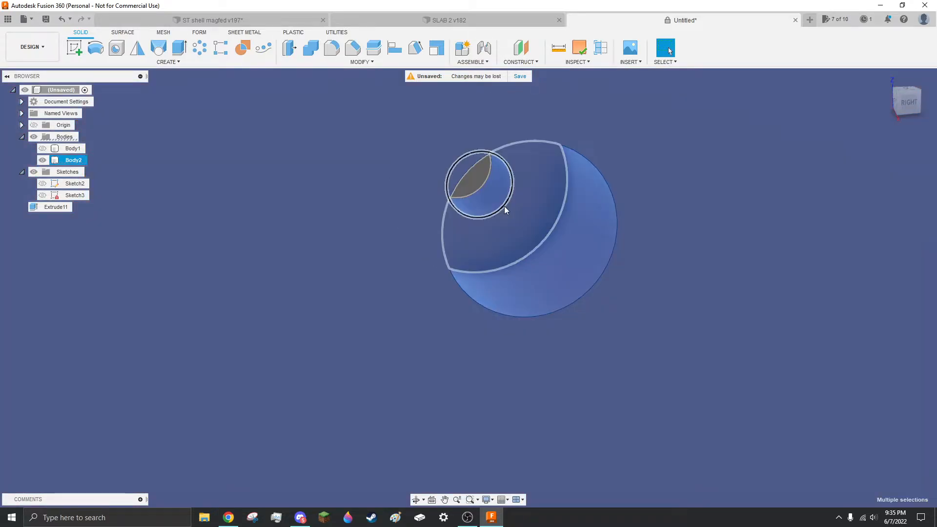
click(502, 206)
ctrl+click(477, 193)
scroll(385, 169, down, 2)
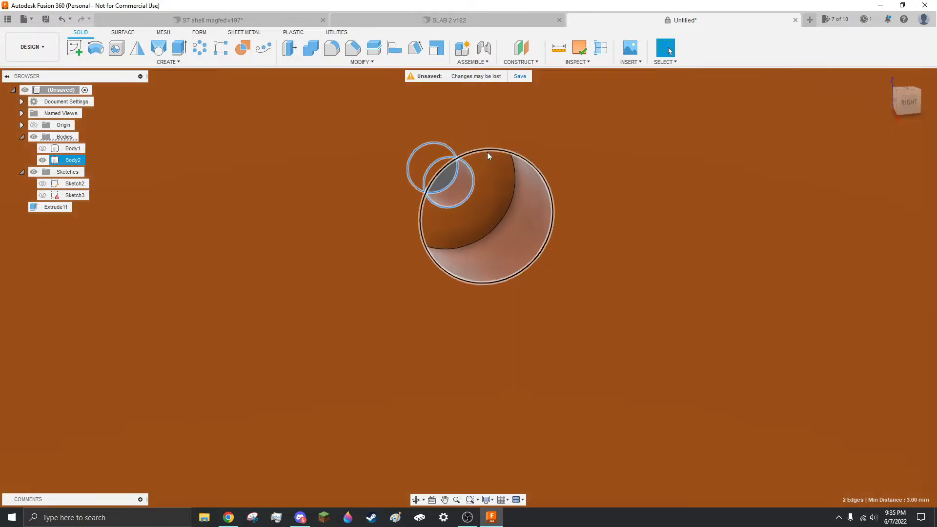
Chamfer the narrow bore's edge at the recess floor by 0.01 mm
scroll(487, 152, up, 5)
click(354, 48)
scroll(507, 220, up, 1)
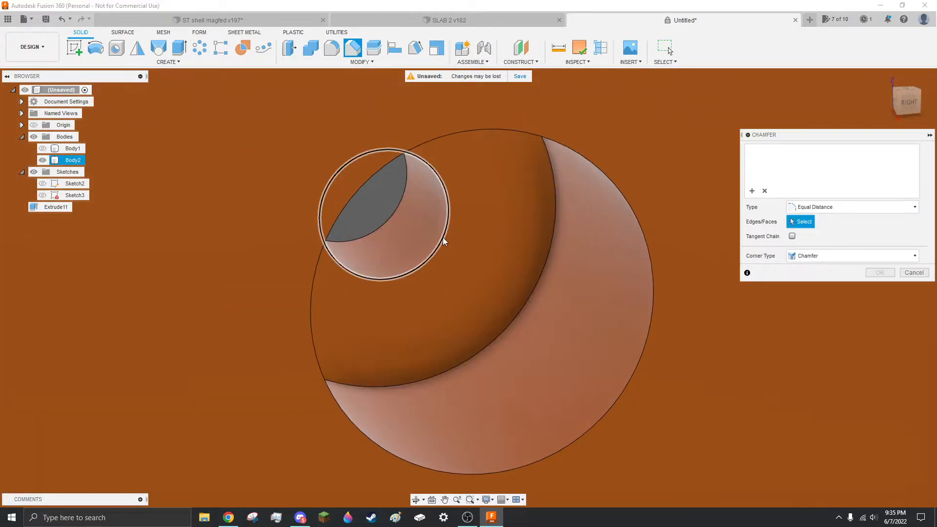
click(443, 237)
text(1)
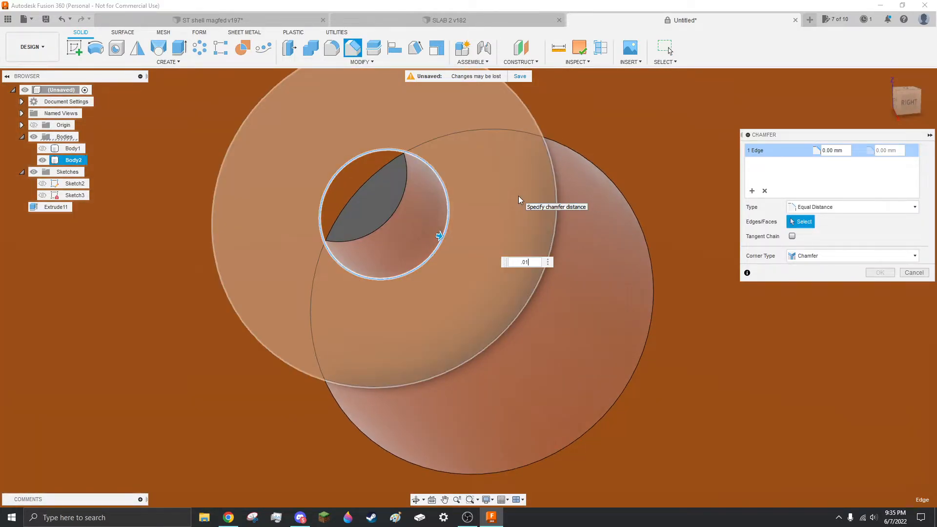
key(Return)
Inspect the tiny chamfer around the narrow bore from several angles and undo it
scroll(467, 250, up, 6)
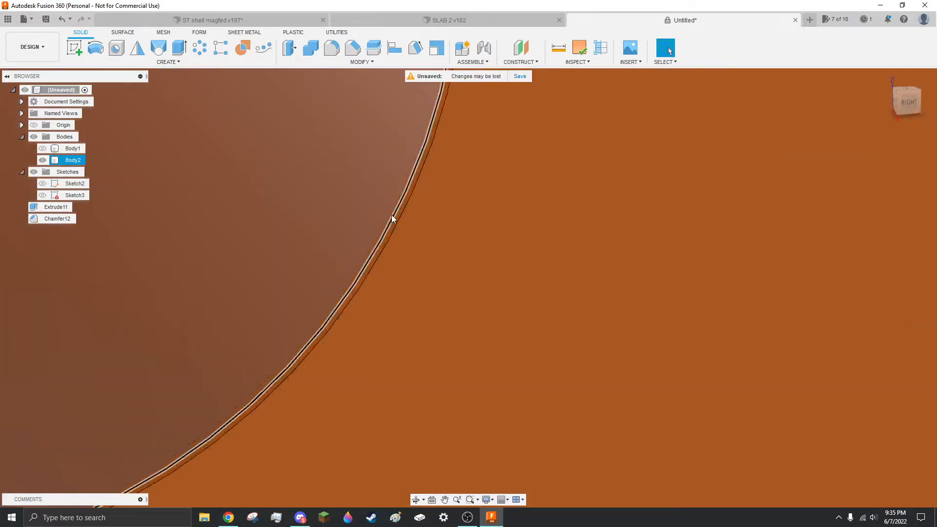
scroll(393, 218, down, 8)
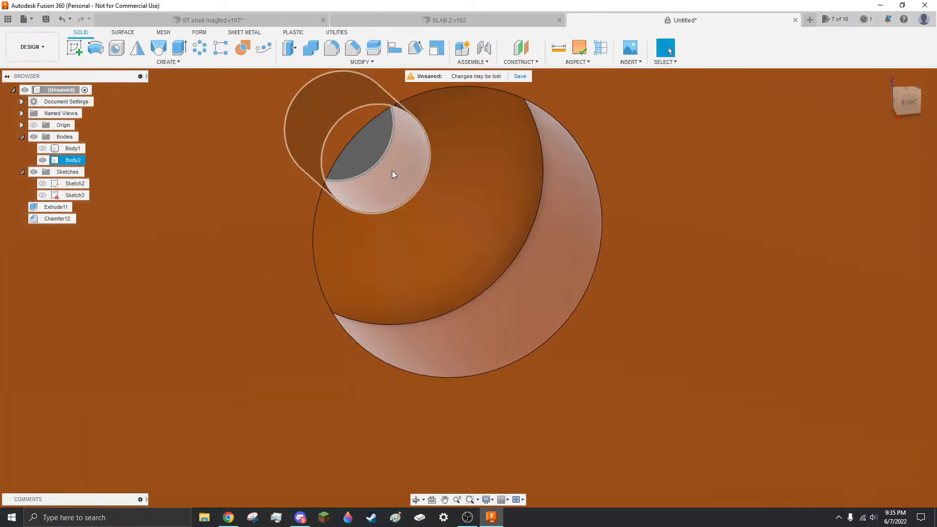
shift+middle_drag(393, 171, 477, 222)
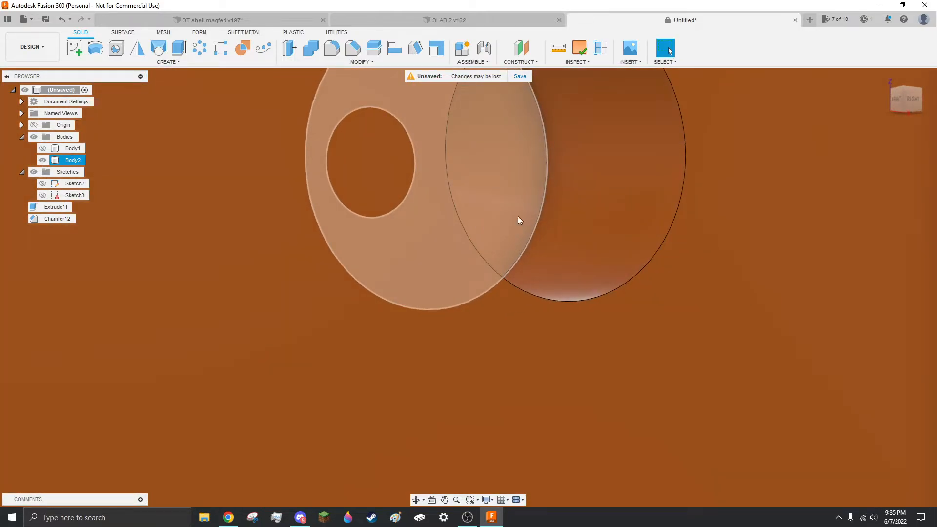
scroll(508, 191, down, 6)
scroll(439, 204, up, 7)
shift+middle_drag(406, 286, 325, 212)
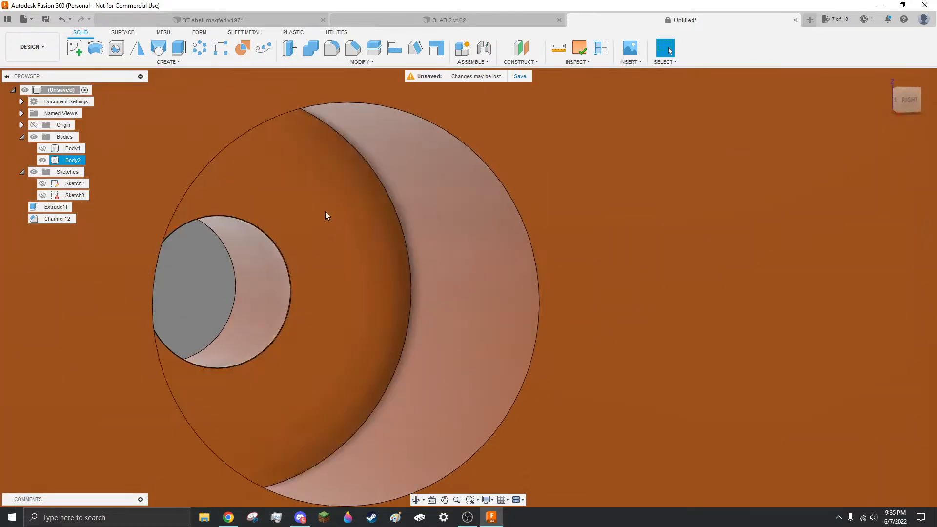
key(ctrl+z)
Try to chamfer the outer edge of the recess floor by about 2 mm, check the ring around the bore, and undo it
click(353, 48)
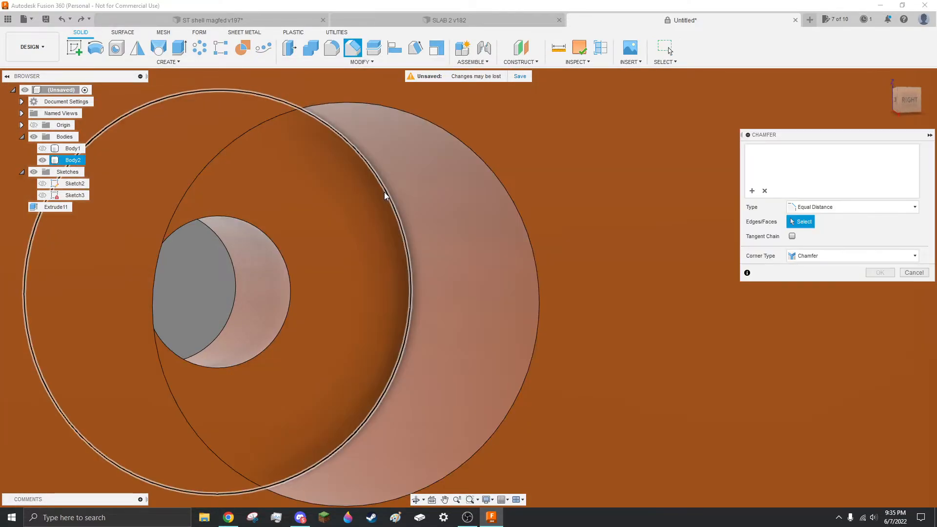
click(385, 192)
shift+middle_drag(385, 192, 377, 233)
drag(381, 194, 341, 181)
scroll(334, 195, up, 3)
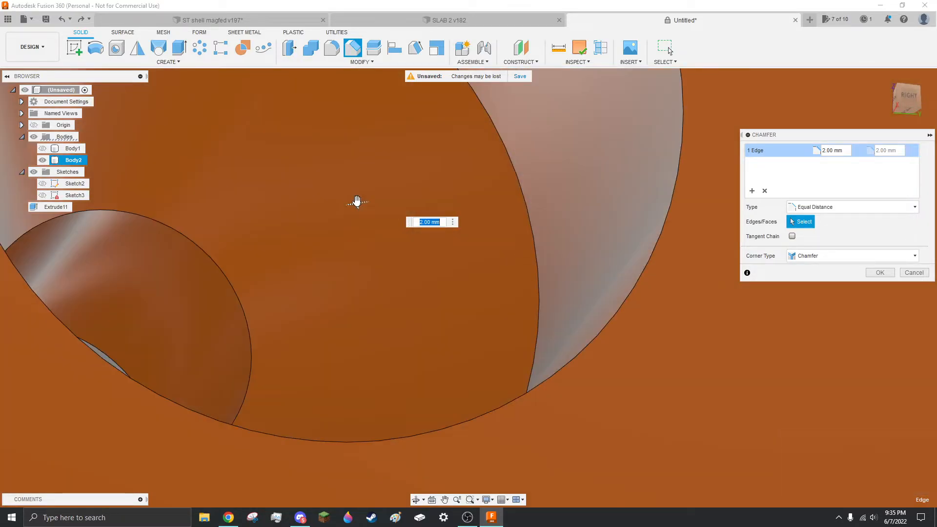
scroll(255, 268, up, 5)
key(Return)
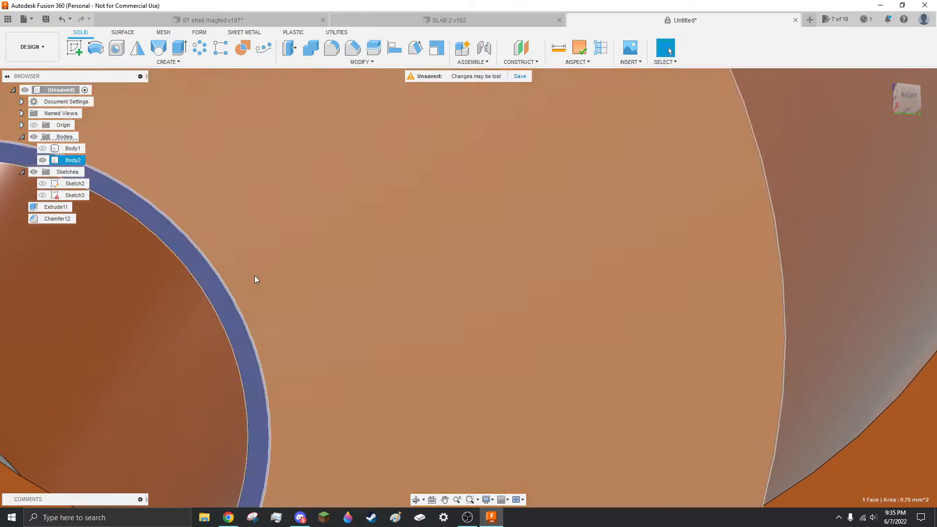
scroll(423, 180, down, 10)
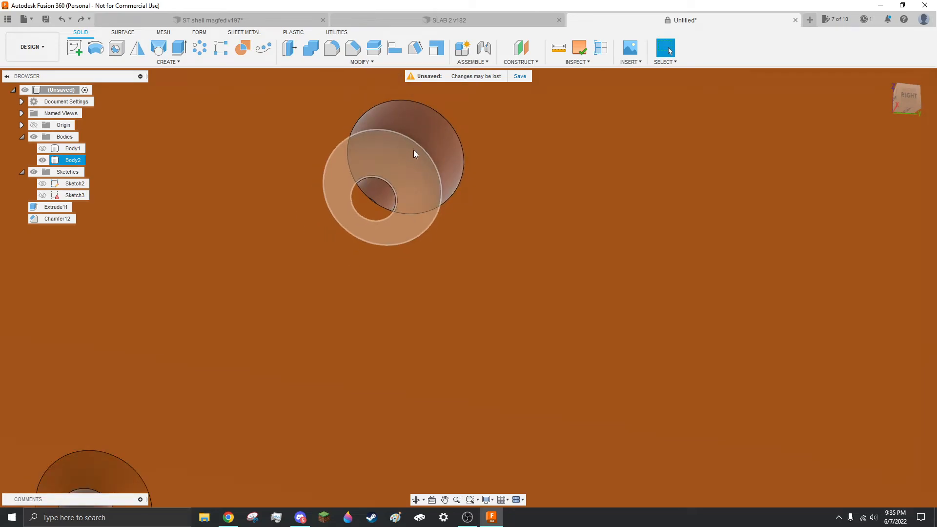
key(ctrl+z)
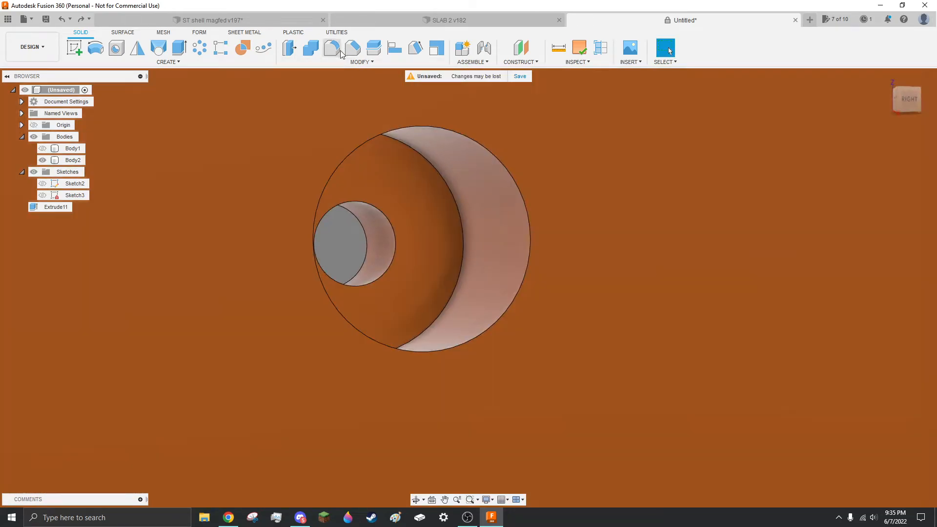
Chamfer the outer edge of the upper hole's recess floor by 2 mm
click(352, 48)
click(407, 144)
text(2)
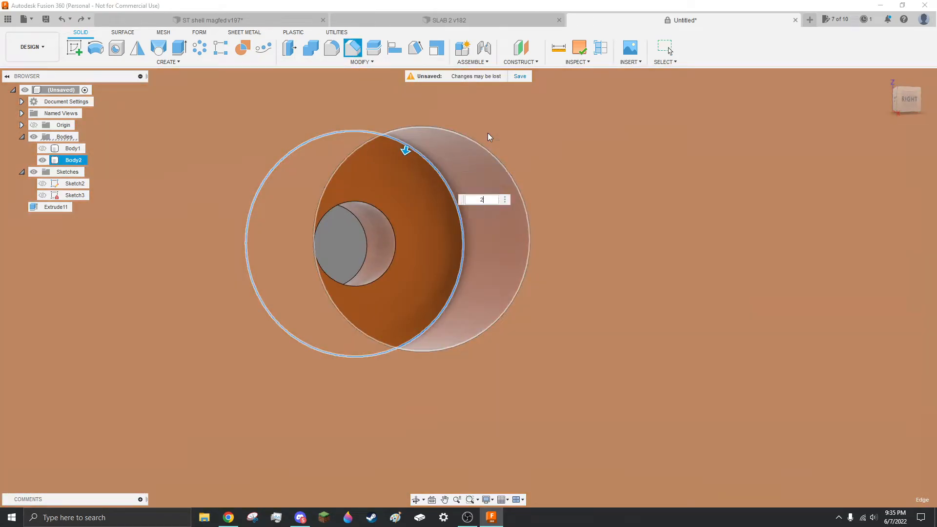
key(Return)
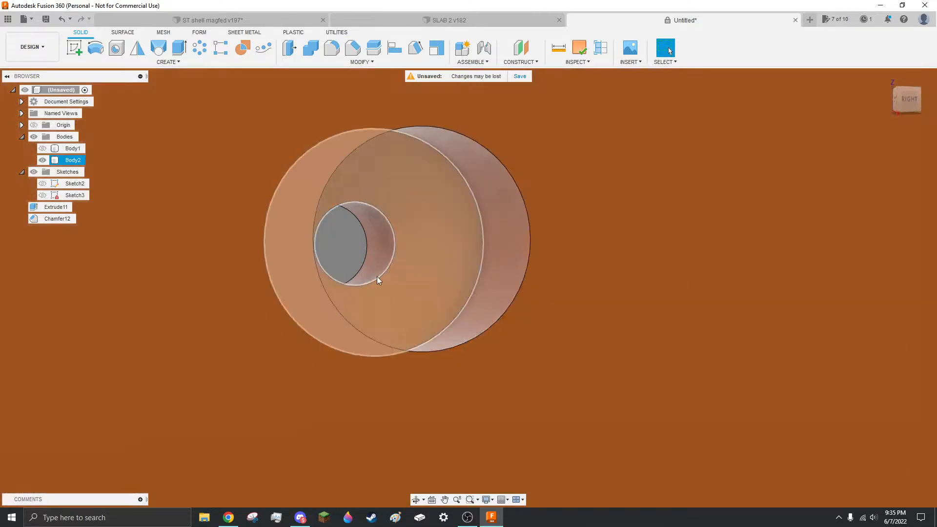
Undo the recess chamfer to compare the upper hole without it, and redo the chamfer
key(ctrl+z)
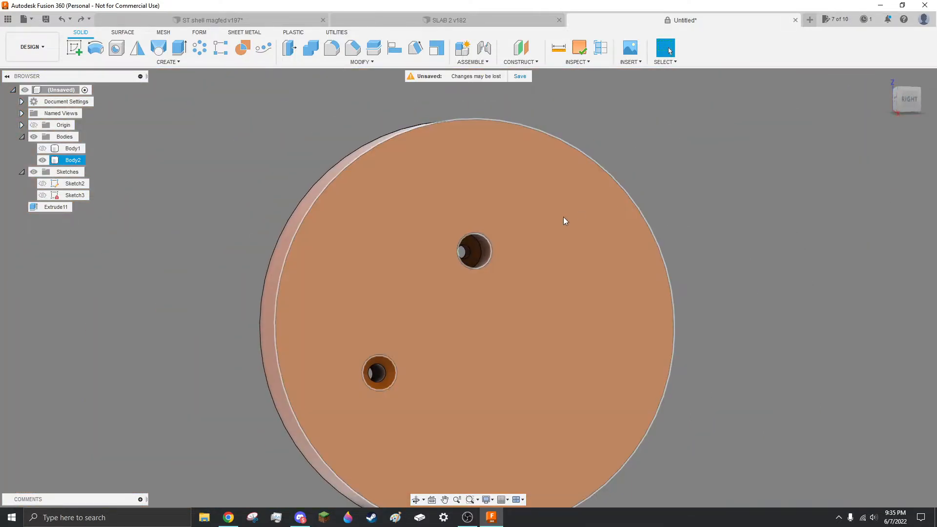
scroll(484, 251, up, 5)
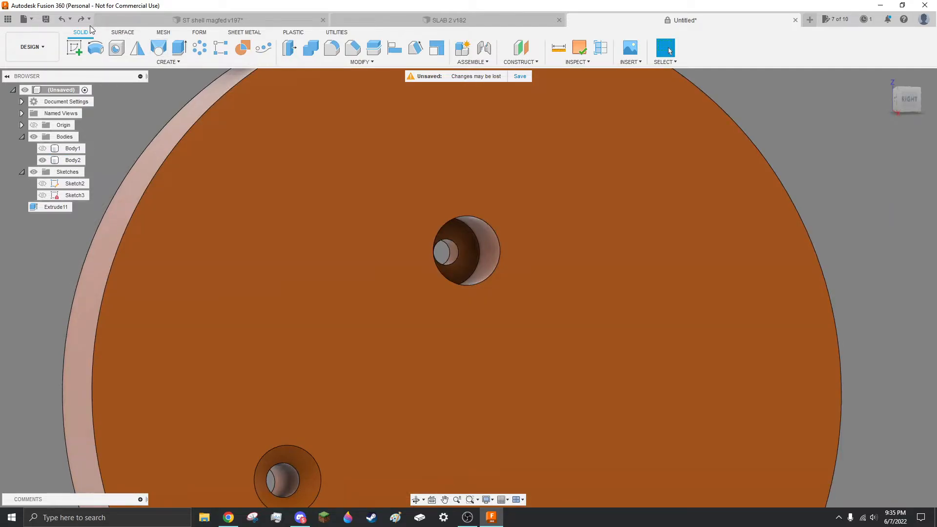
click(81, 20)
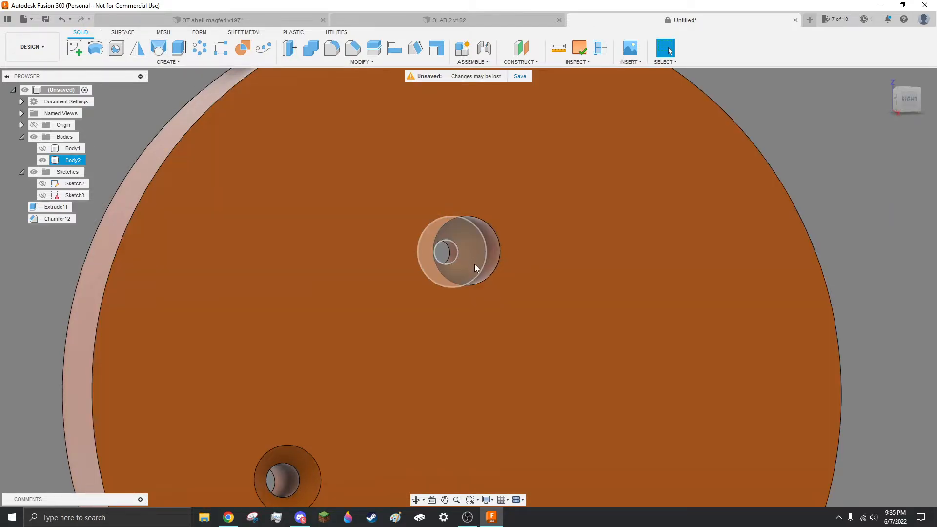
Chamfer the rim of the upper hole's recess on the disc's front face
scroll(475, 265, up, 4)
scroll(469, 237, up, 2)
shift+middle_drag(467, 235, 439, 237)
scroll(439, 237, down, 3)
click(352, 48)
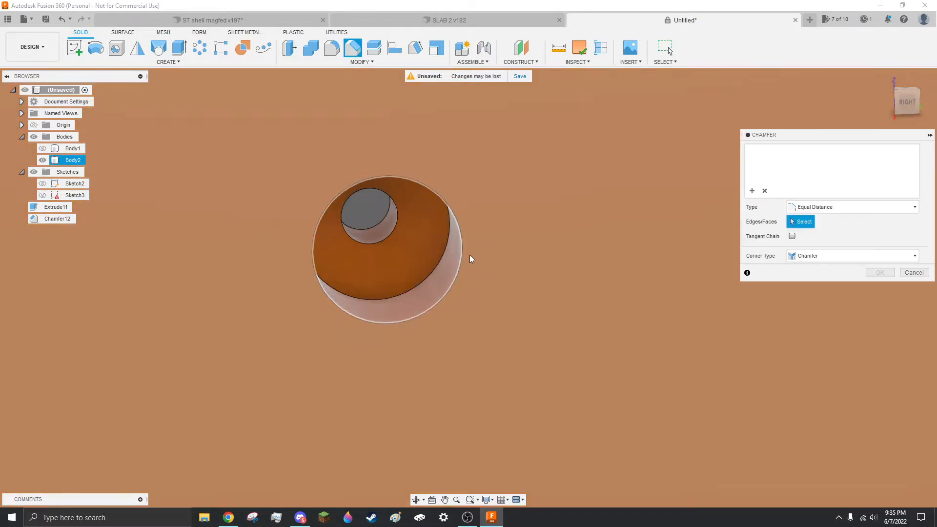
click(467, 252)
key(Return)
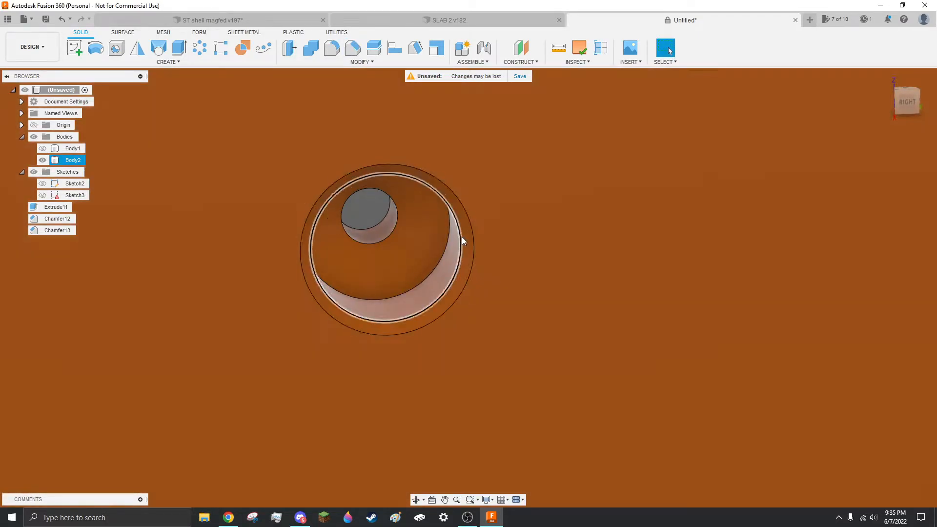
Chamfer the upper hole's narrow bore by 0.5 mm where it opens on the disc's mating face, and check the result
scroll(463, 240, down, 1)
shift+middle_drag(420, 295, 540, 302)
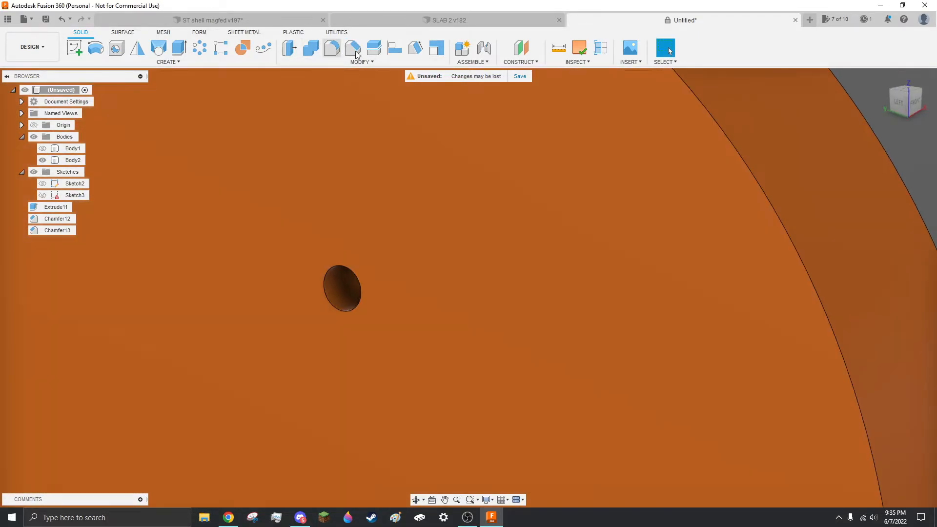
click(354, 49)
click(359, 313)
text(.5)
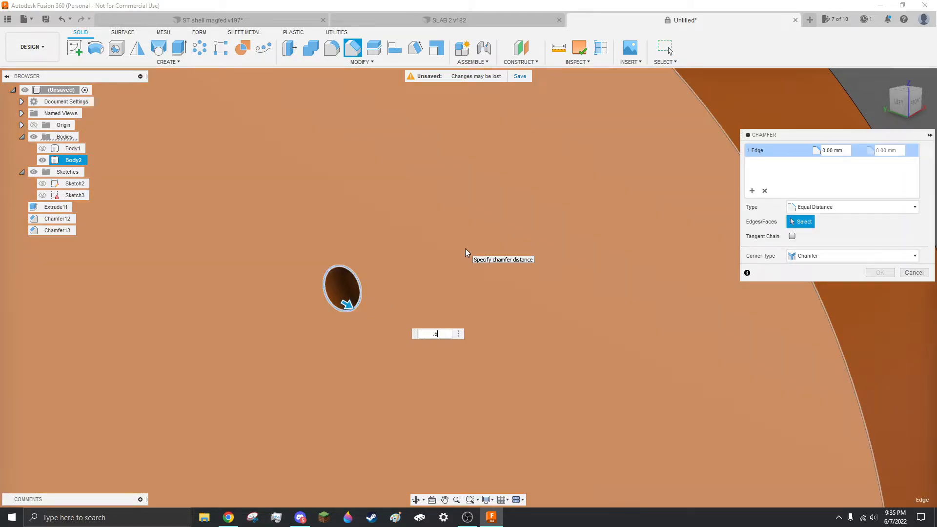
key(Return)
scroll(512, 184, down, 3)
scroll(417, 272, up, 5)
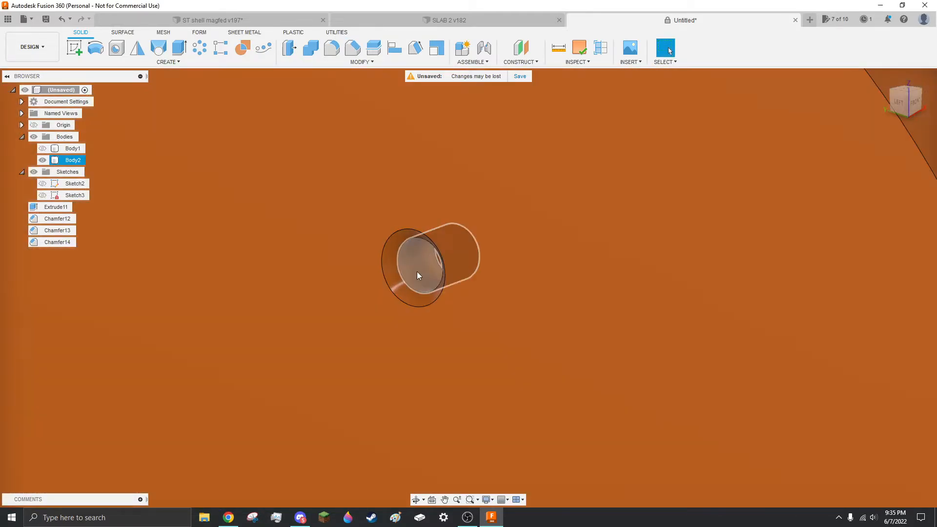
click(417, 272)
scroll(417, 272, down, 5)
Clear the Extrude11 through Chamfer14 feature entries from the browser, keeping their geometry
click(70, 210)
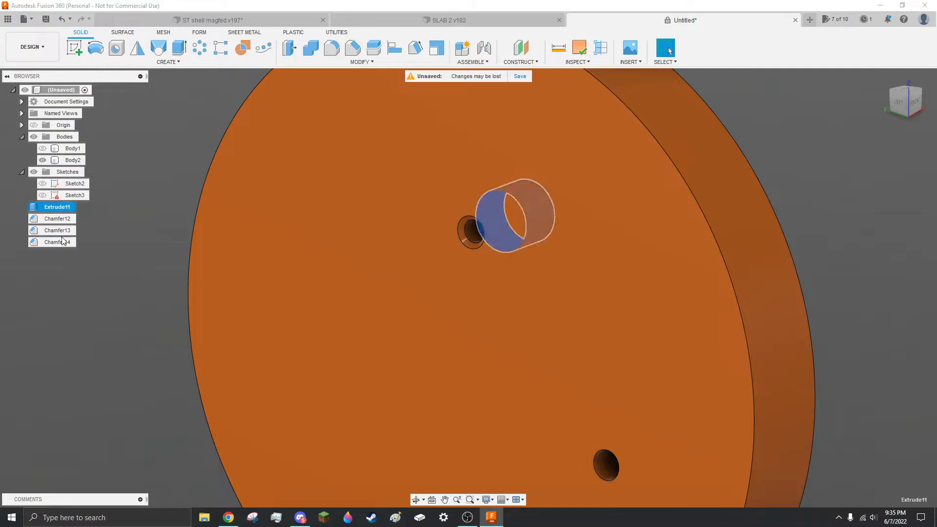
shift+click(59, 242)
right_click(67, 244)
click(87, 287)
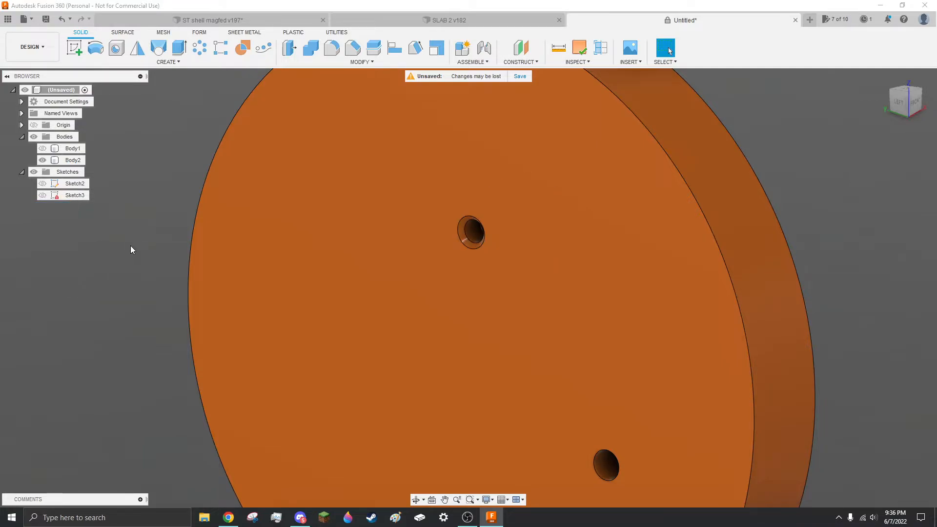
Use Offset Face on the upper hole's narrow bore to set its radius to 1.5 mm
scroll(454, 243, up, 5)
click(502, 216)
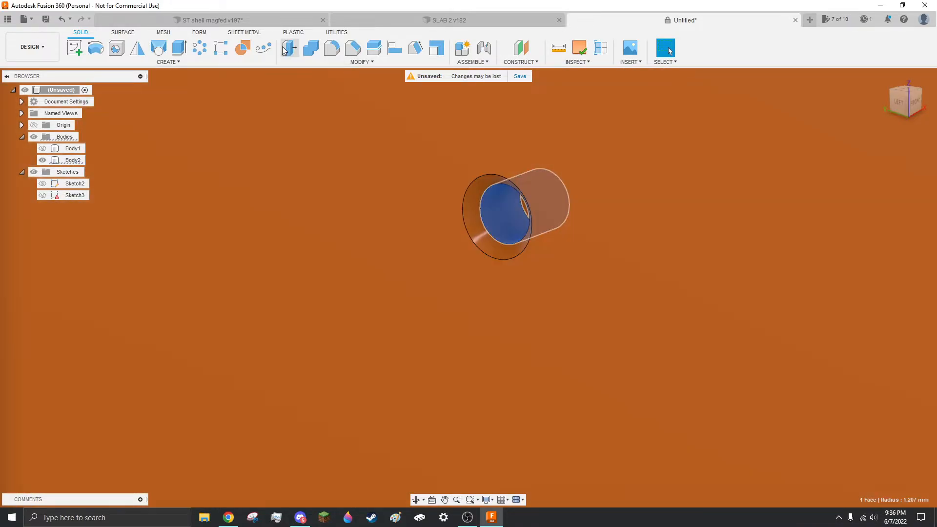
click(289, 49)
text(1.5)
key(Return)
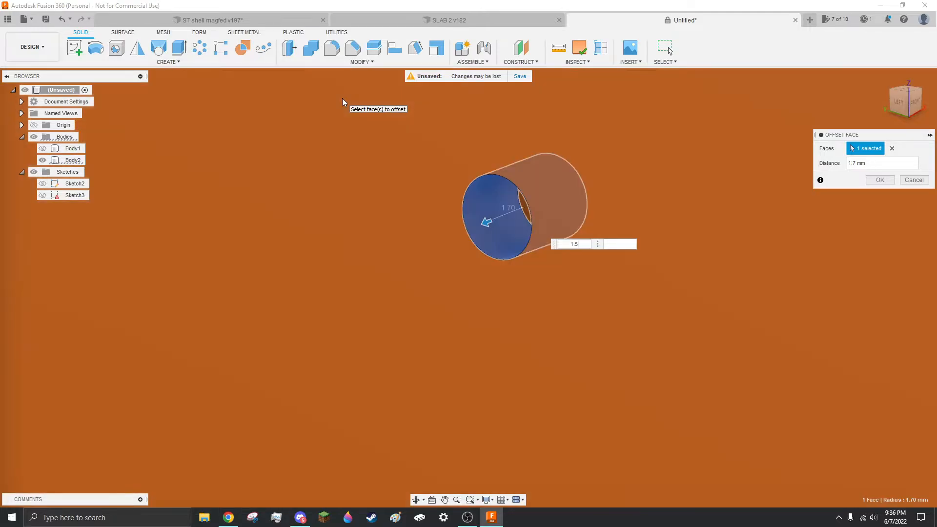
scroll(478, 222, up, 5)
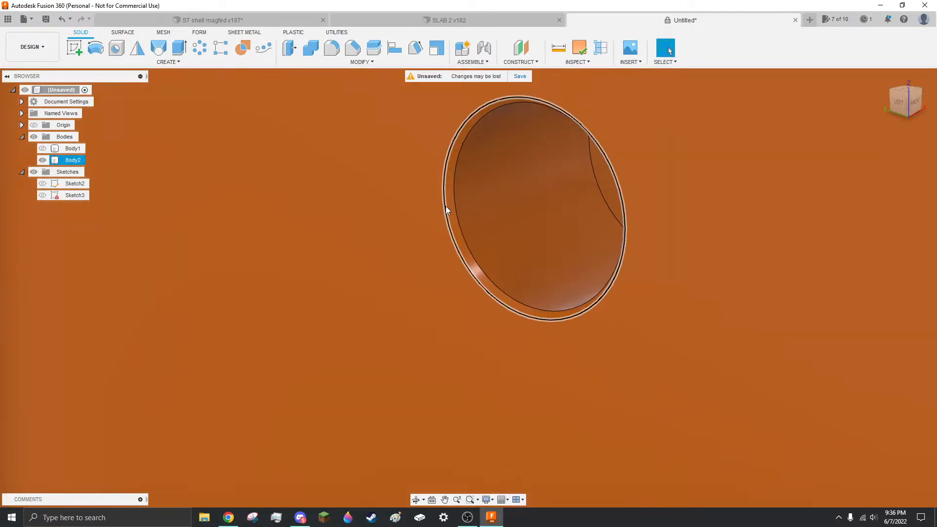
Examine the widened bore's opening and depth from the disc's mating face
scroll(365, 131, down, 5)
scroll(366, 131, down, 5)
scroll(397, 137, up, 5)
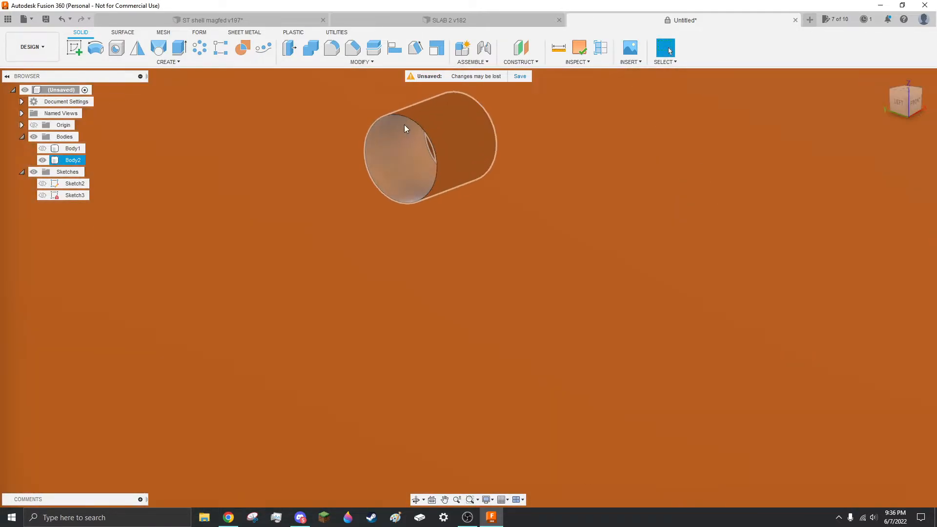
scroll(404, 126, down, 5)
scroll(417, 128, up, 2)
scroll(452, 124, up, 5)
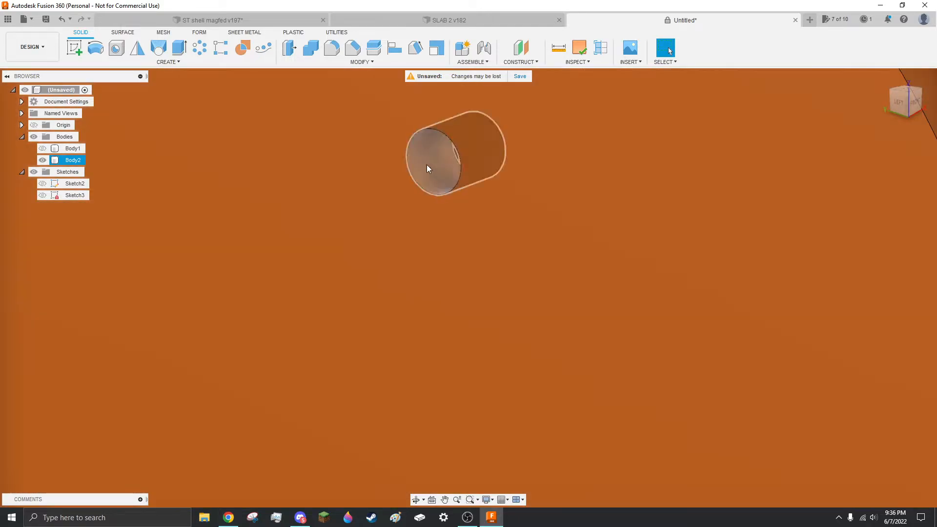
scroll(440, 122, down, 3)
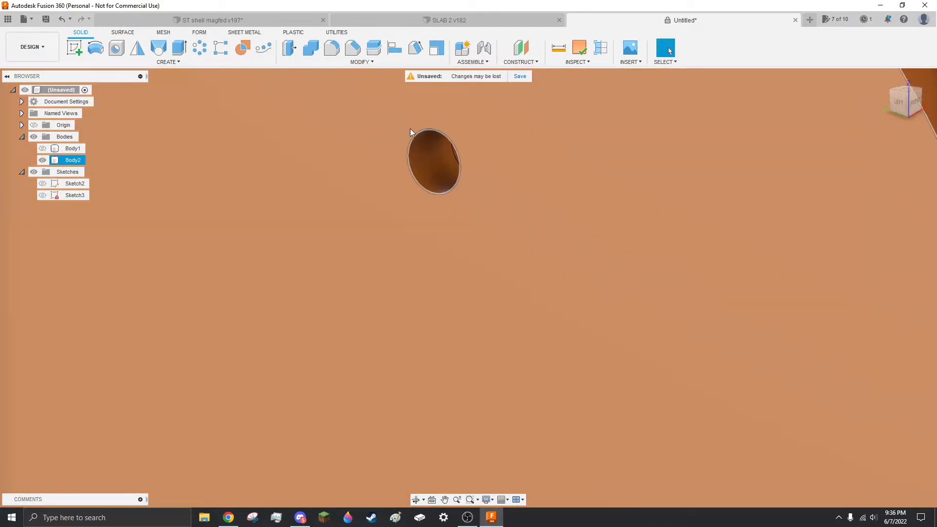
scroll(485, 144, up, 3)
scroll(517, 136, down, 3)
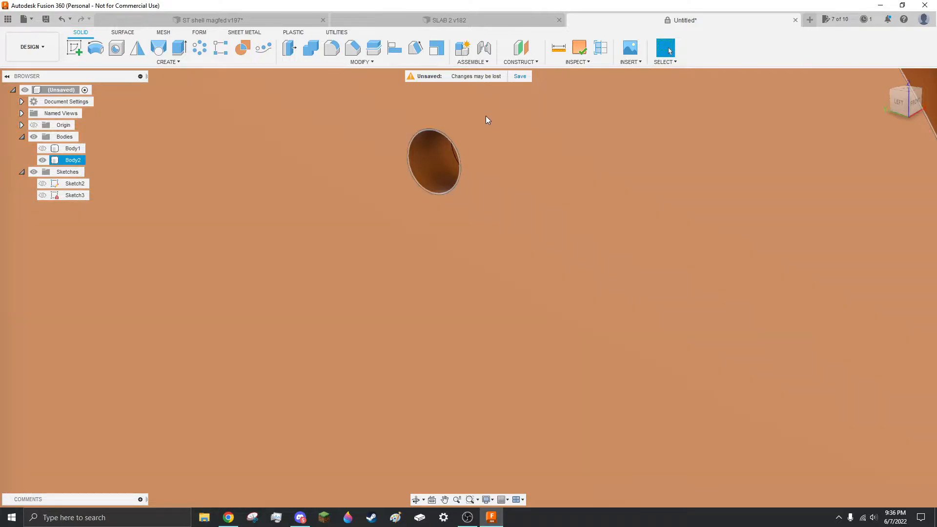
Show Body1 and compare its bore with the disc's bore through the upper hole
shift+middle_drag(486, 115, 481, 225)
click(43, 148)
scroll(511, 236, up, 5)
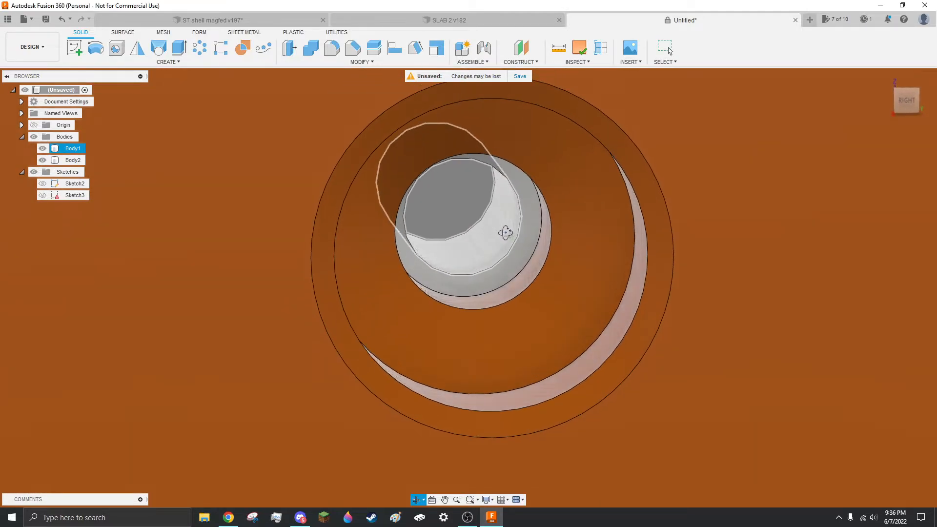
click(465, 239)
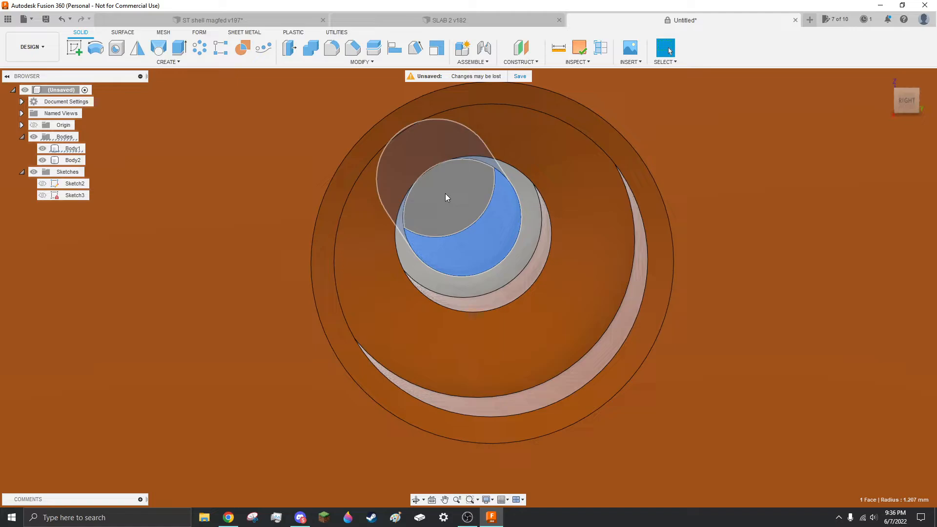
key(Escape)
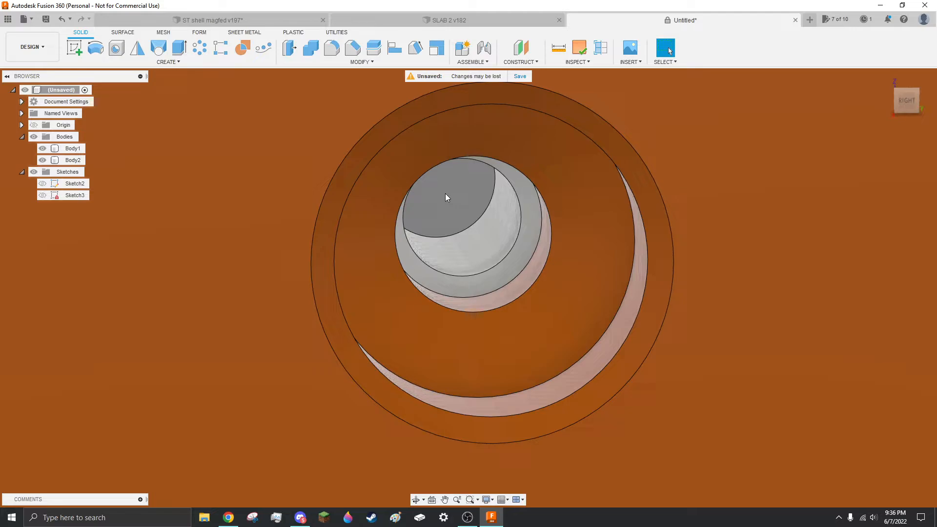
Compare the disc's upper and lower screw holes against the plate, checking the upper hole's recess wall
scroll(445, 193, down, 6)
scroll(571, 160, down, 5)
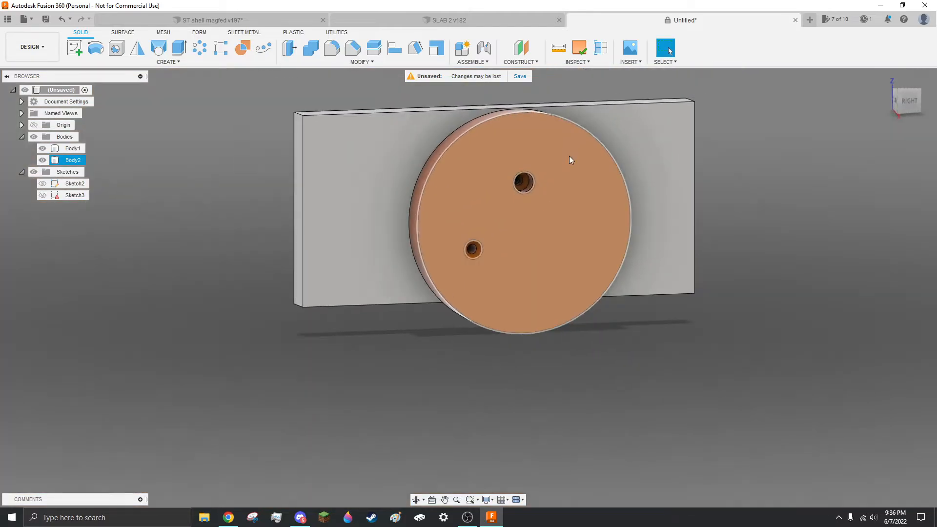
scroll(562, 155, up, 6)
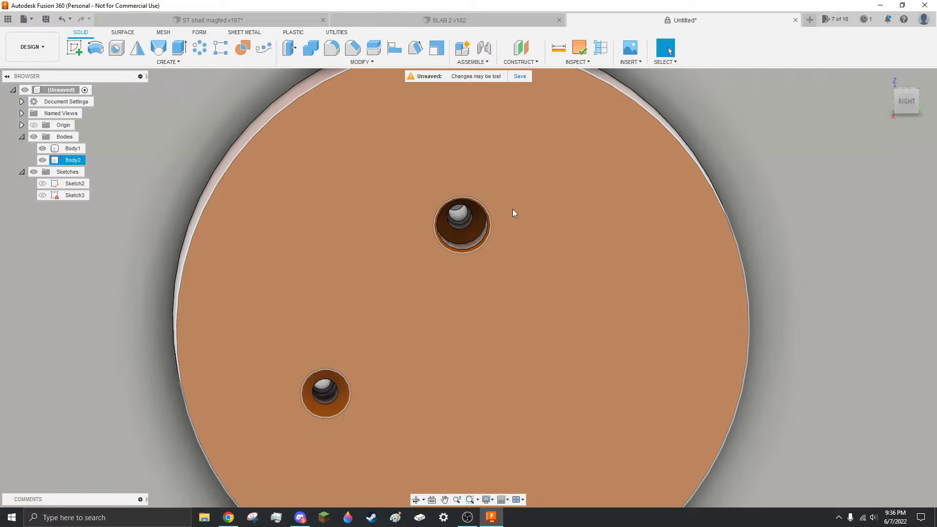
click(513, 210)
scroll(513, 210, down, 4)
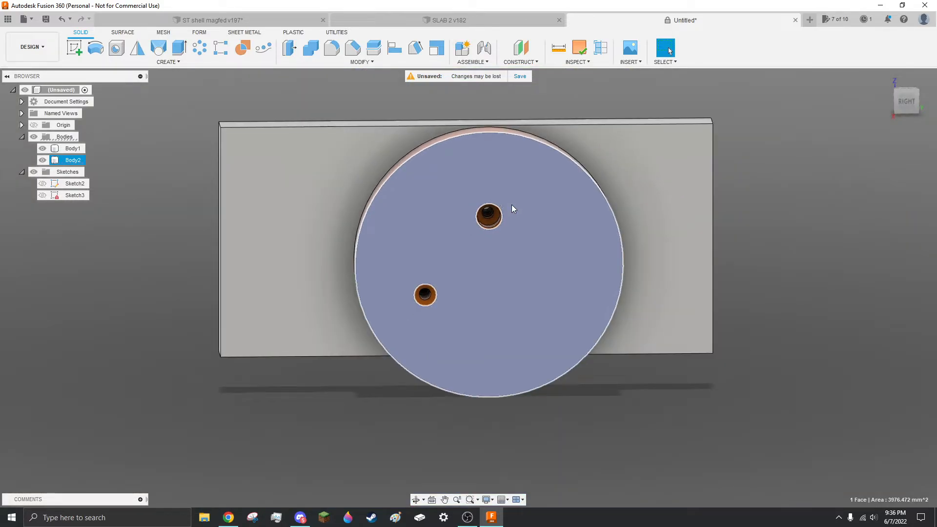
scroll(501, 214, up, 8)
click(483, 244)
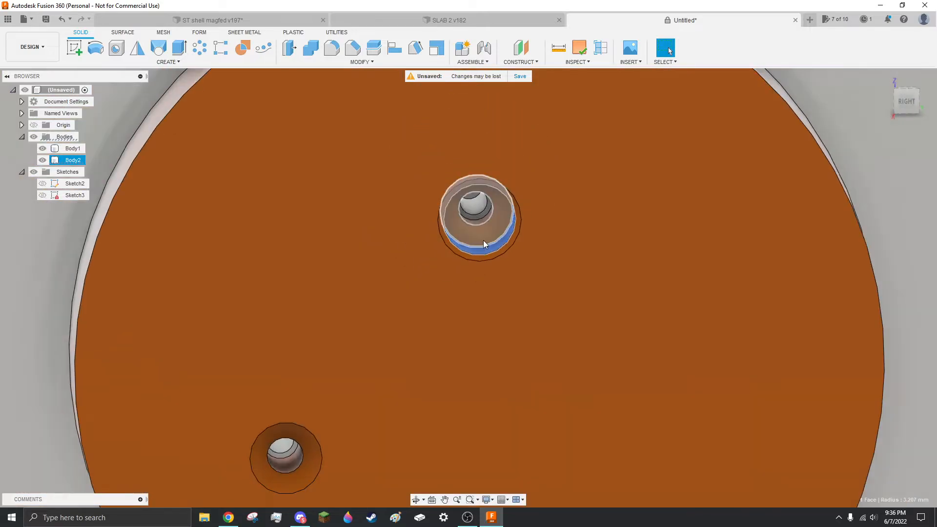
scroll(508, 235, down, 4)
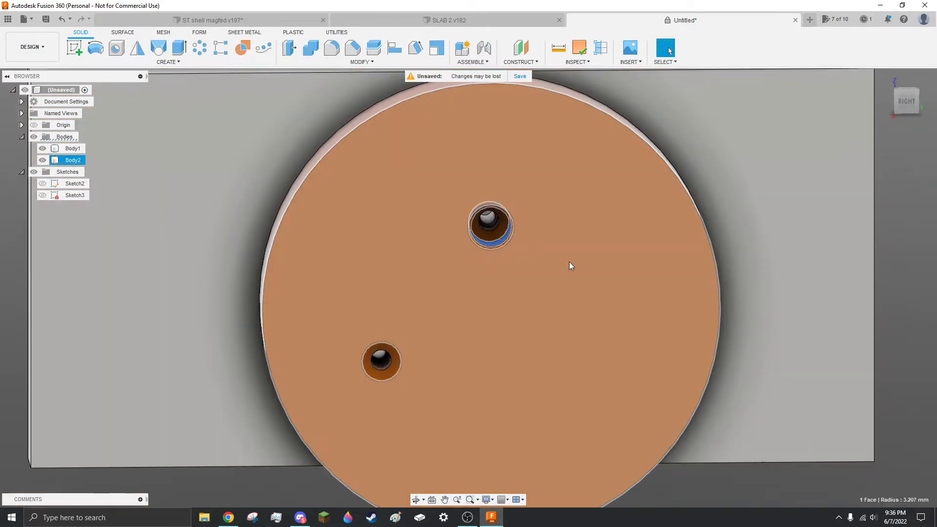
Delete the chamfer around the rim of the upper hole's recess
click(570, 266)
scroll(557, 249, down, 4)
scroll(544, 256, up, 10)
click(580, 282)
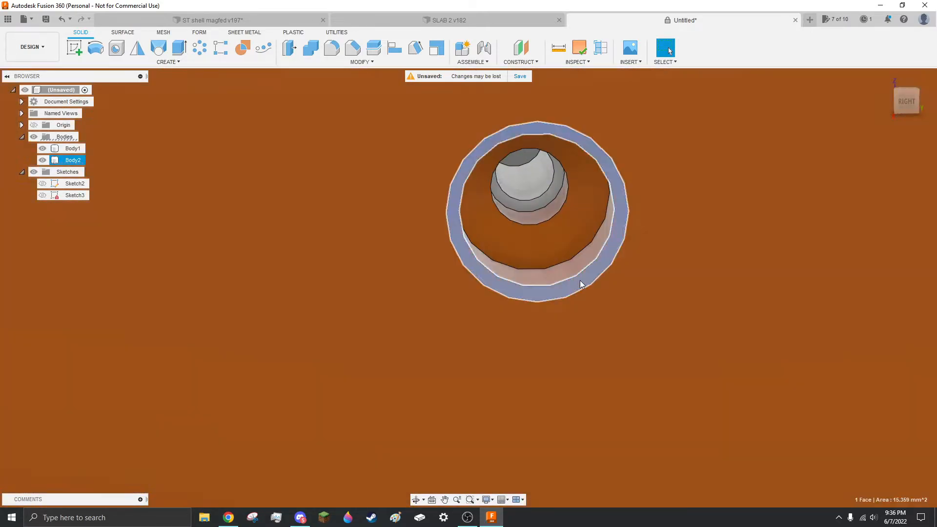
key(Delete)
shift+middle_drag(578, 278, 596, 307)
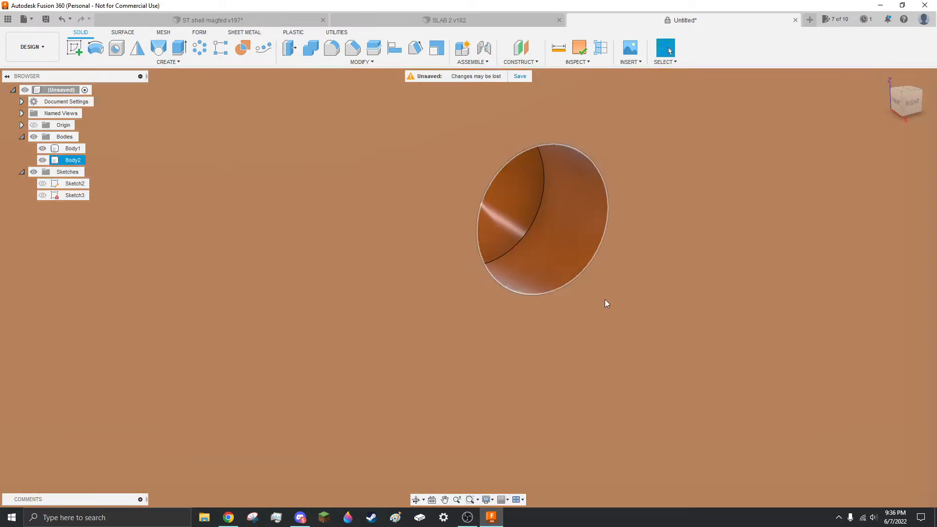
Compare the plain-rimmed recess of the upper hole with the chamfered lower hole on the disc's front
scroll(500, 231, down, 5)
click(500, 231)
scroll(538, 162, down, 3)
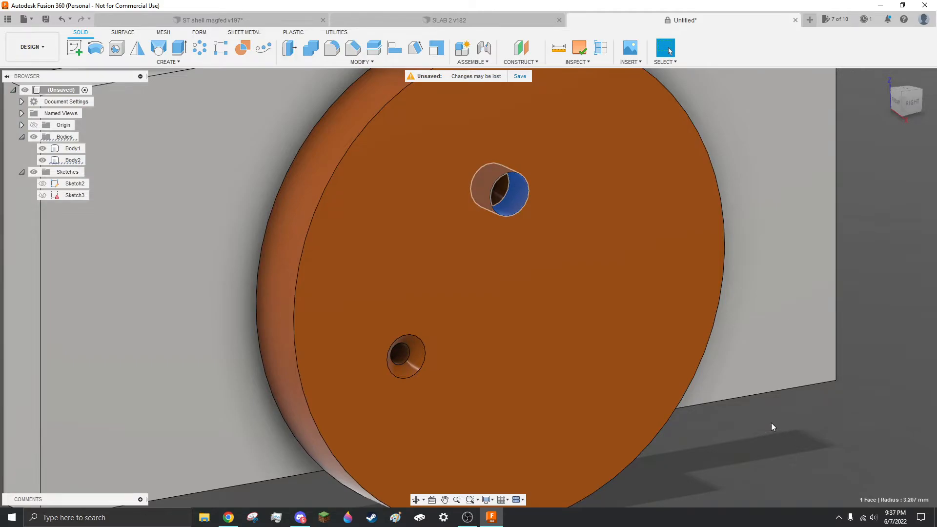
scroll(426, 349, up, 3)
click(429, 356)
scroll(528, 239, down, 5)
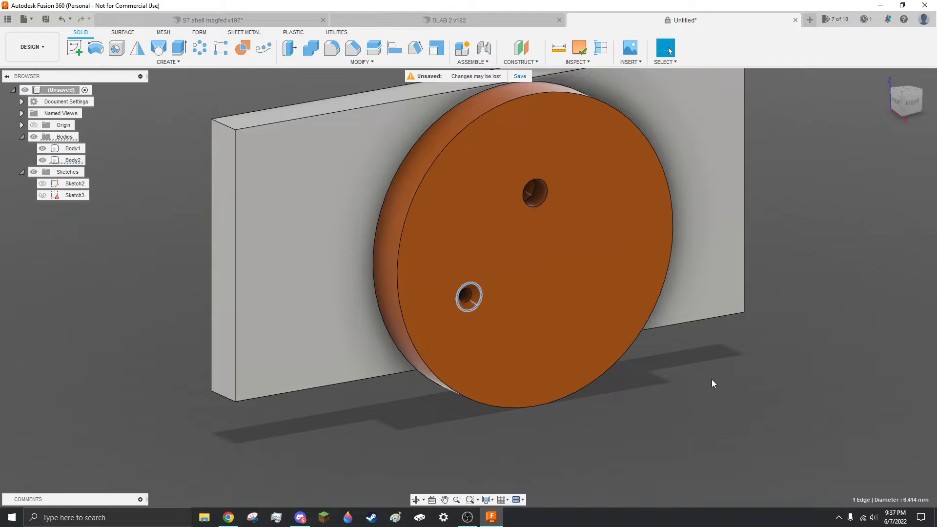
click(697, 375)
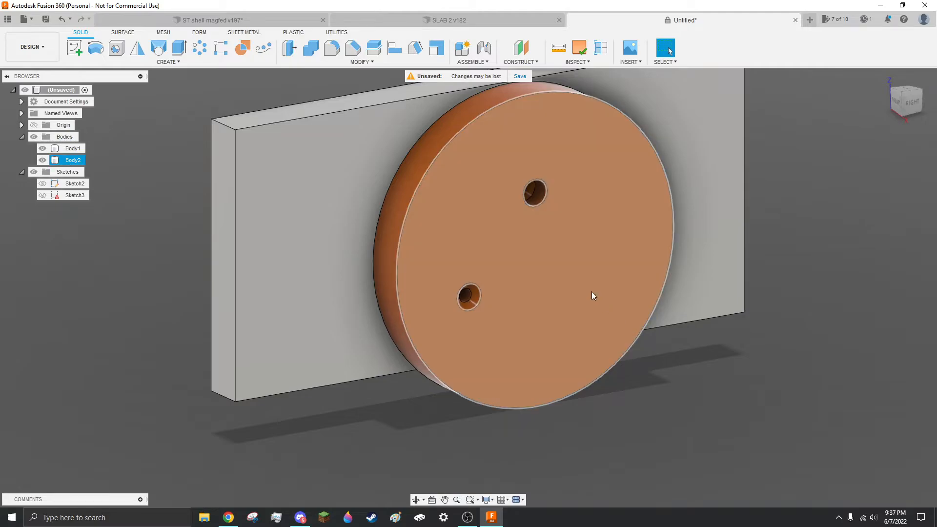
click(593, 292)
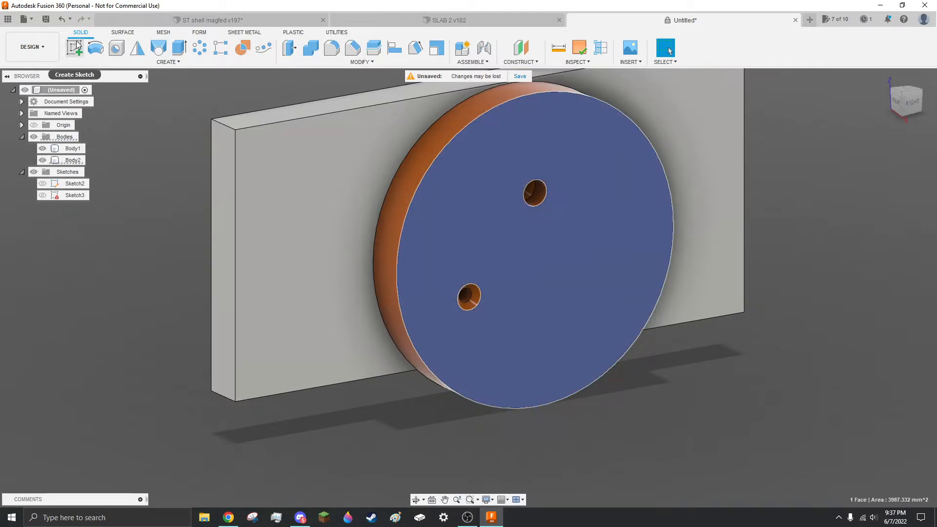
key(Escape)
Switch to the ST shell magfed v197 document and hide the The Best Blaster v5 v8:1 component
click(214, 20)
scroll(413, 212, down, 10)
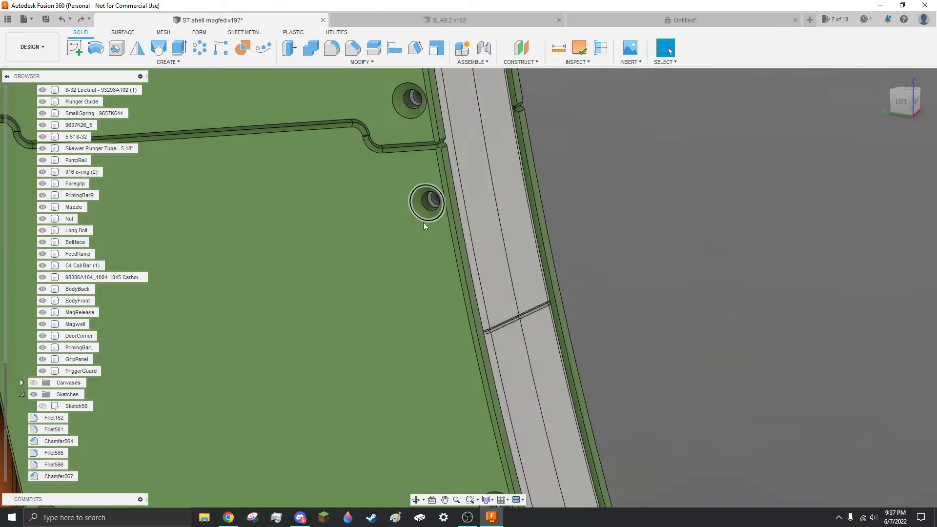
scroll(529, 260, down, 5)
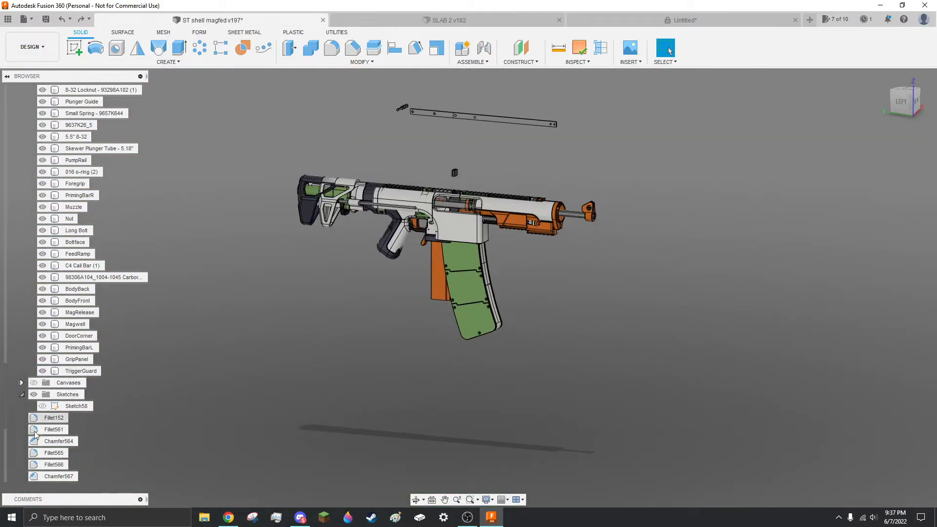
scroll(37, 437, down, 3)
click(33, 465)
Examine the screw holes in the green magazine panel and the recessed, chamfered holes in the PrimingBarR body
scroll(434, 244, up, 5)
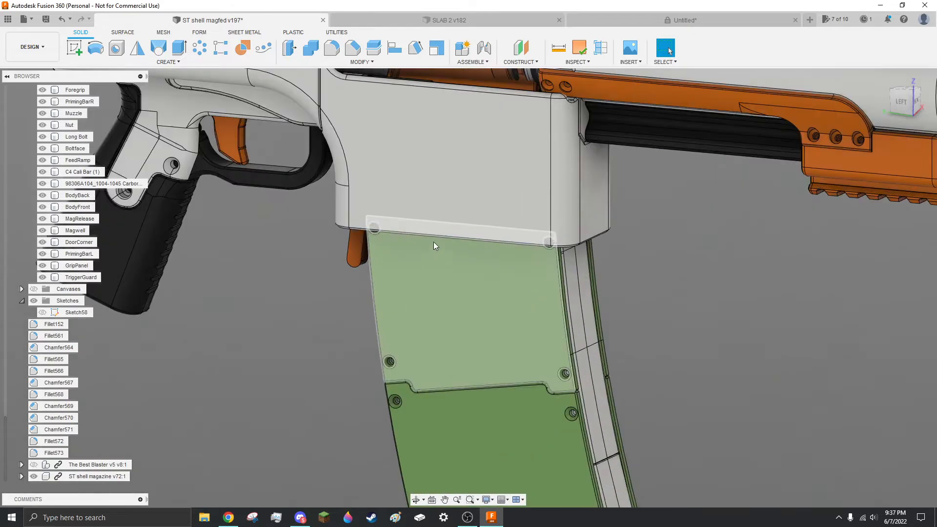
scroll(374, 320, down, 2)
scroll(560, 279, up, 6)
shift+middle_drag(560, 277, 540, 360)
scroll(479, 289, down, 3)
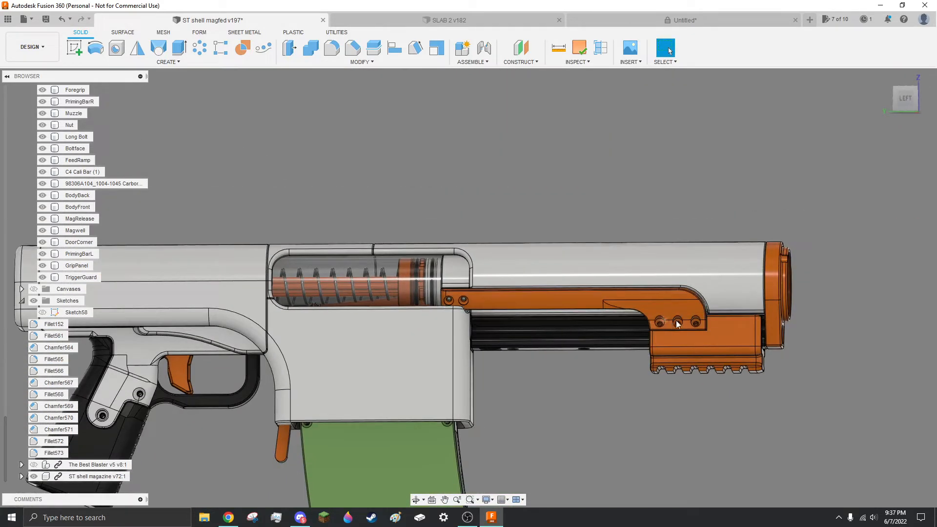
scroll(666, 322, up, 10)
scroll(611, 228, down, 4)
click(611, 229)
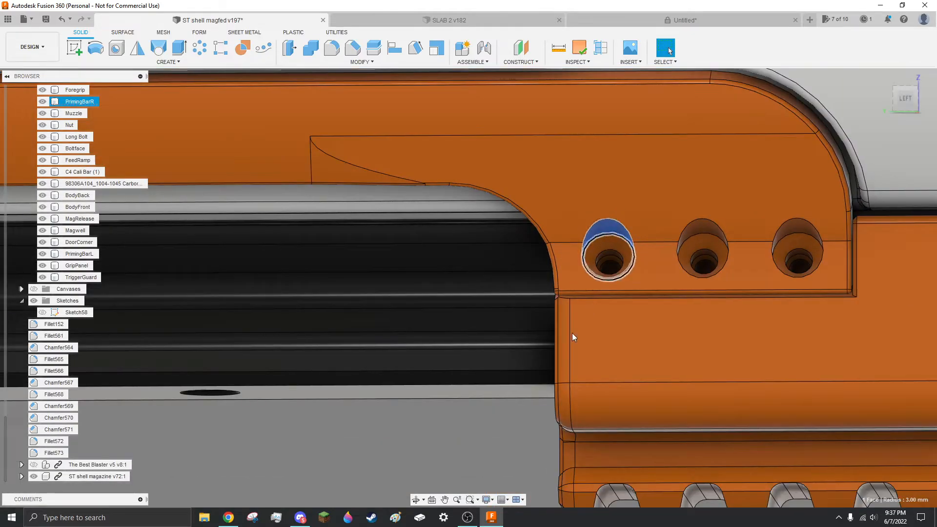
click(499, 432)
scroll(615, 242, up, 6)
shift+middle_drag(623, 277, 575, 264)
scroll(575, 263, down, 4)
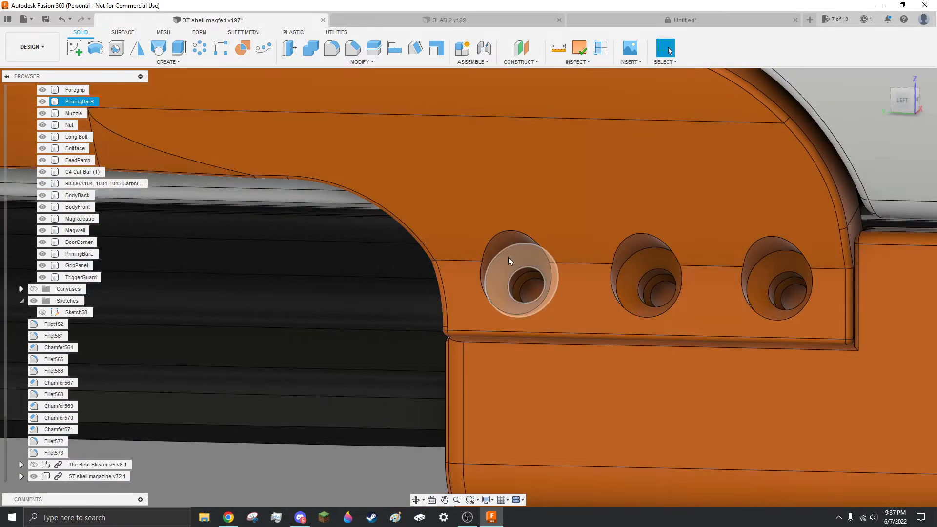
scroll(508, 259, up, 4)
click(458, 220)
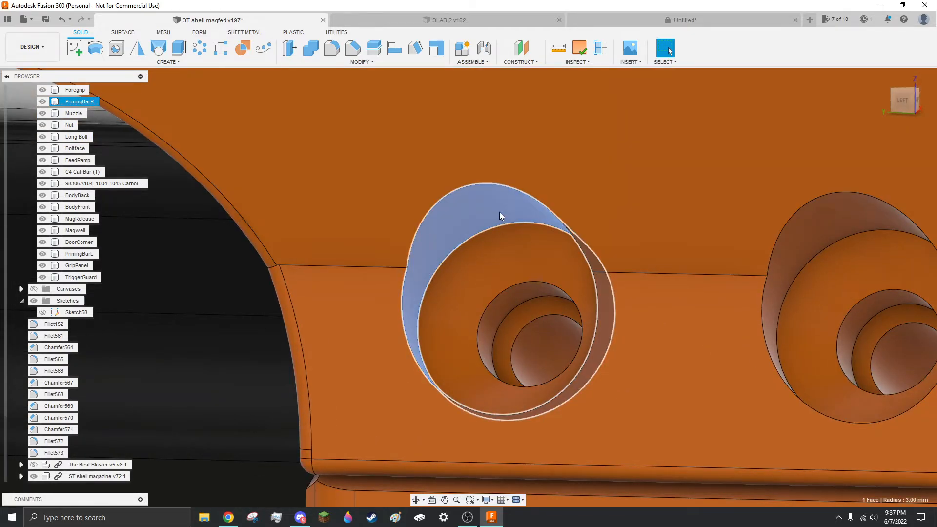
Switch to the Untitled document and examine the recesses of the two screw holes in the orange disc
click(647, 18)
scroll(527, 201, up, 5)
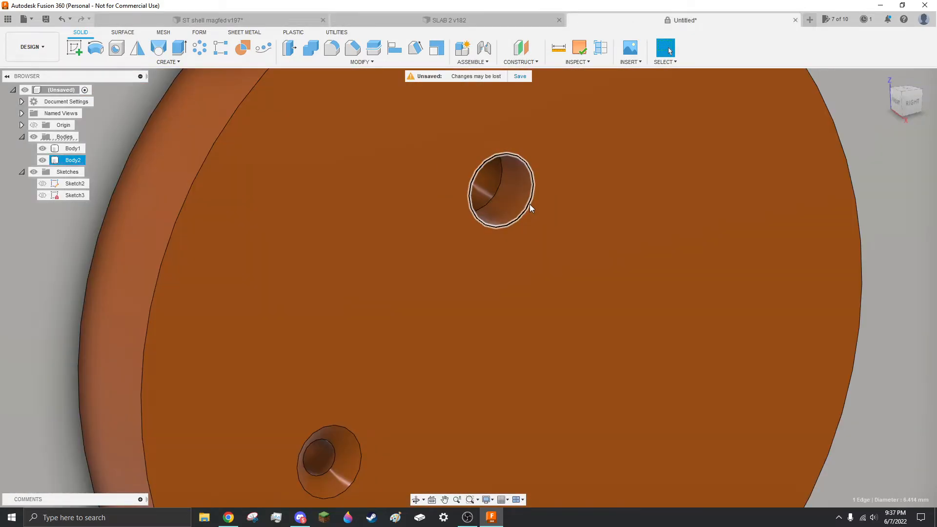
scroll(529, 202, down, 4)
scroll(526, 168, up, 2)
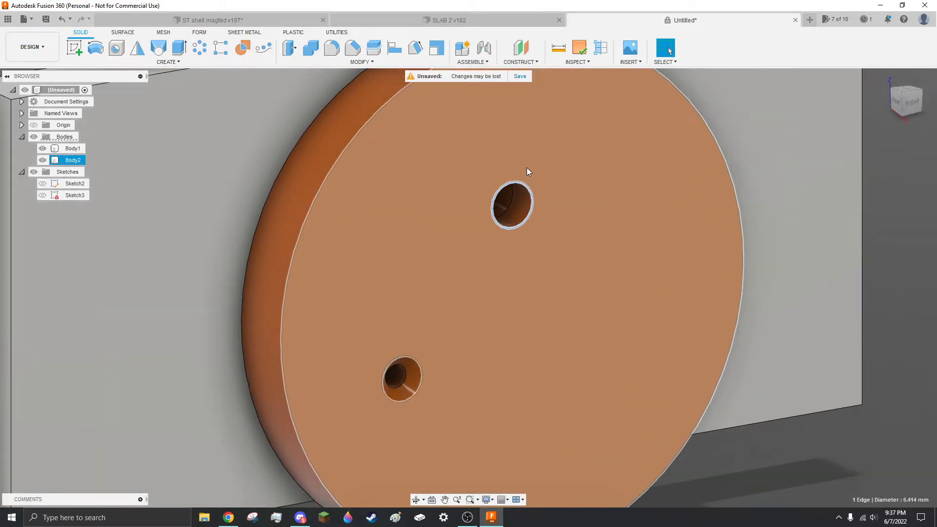
scroll(561, 219, down, 3)
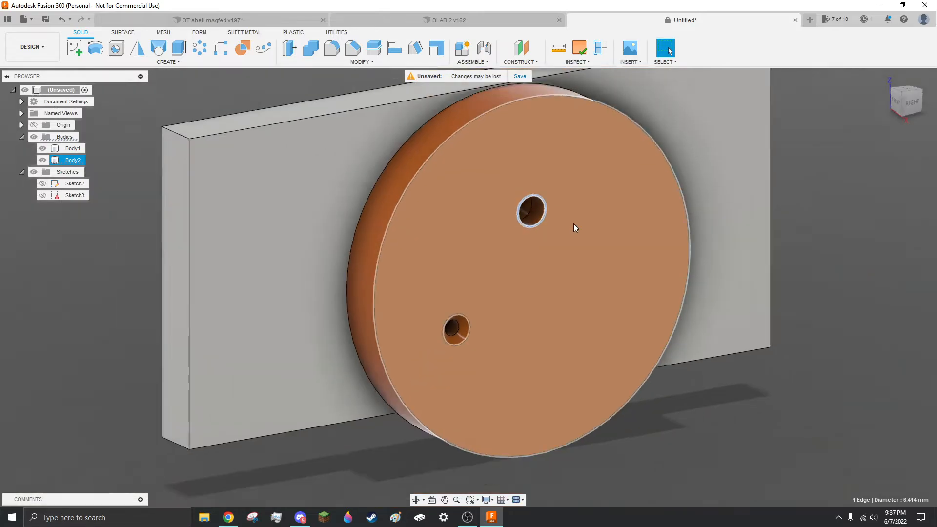
click(581, 231)
click(253, 109)
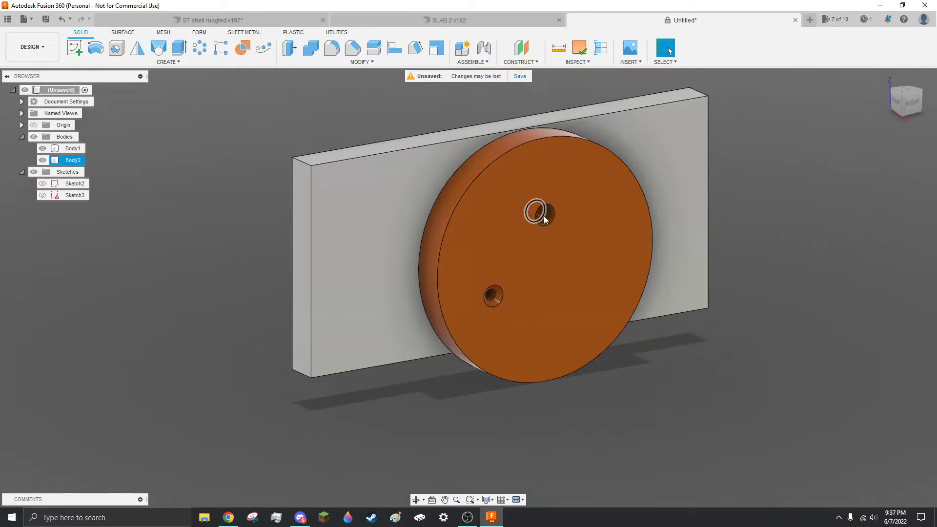
scroll(552, 222, up, 3)
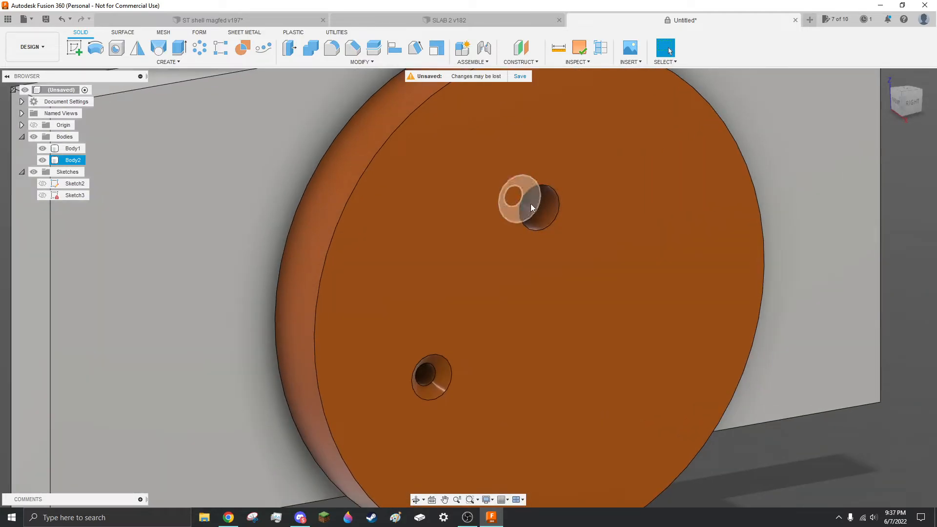
click(531, 204)
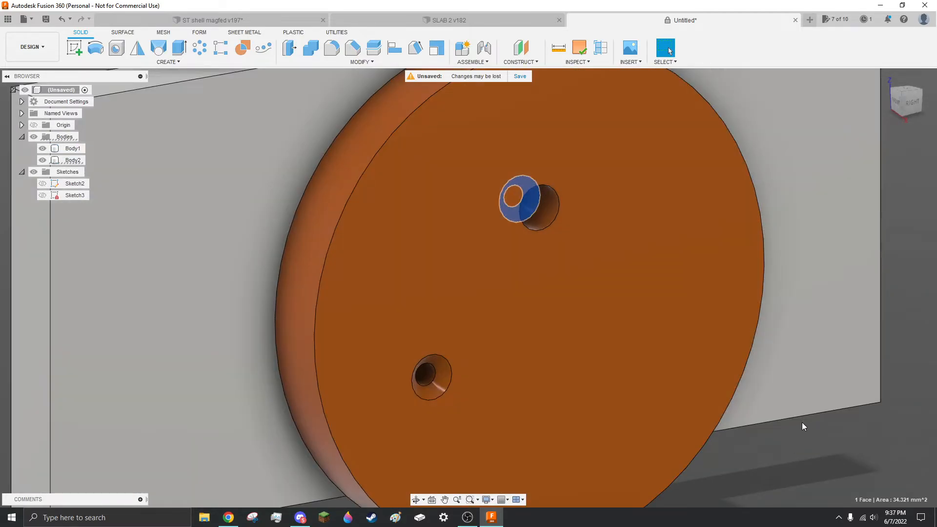
click(769, 445)
click(672, 380)
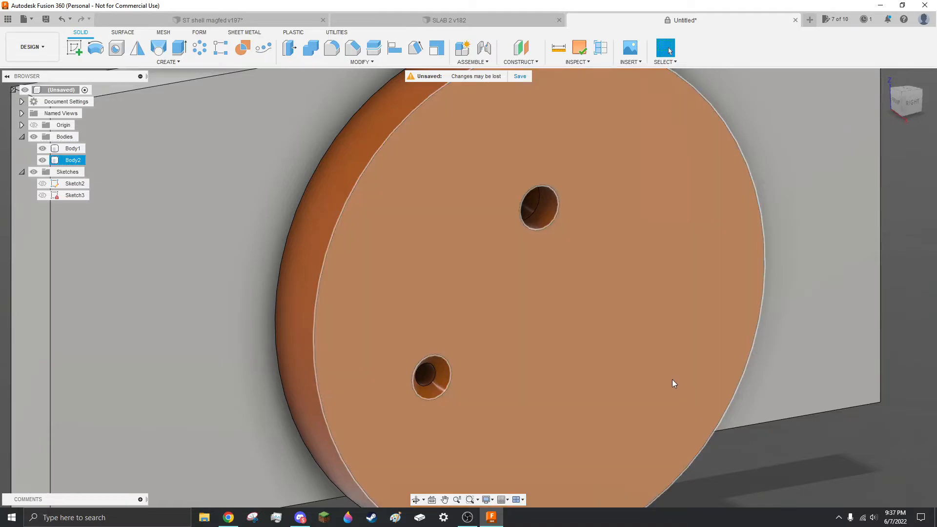
Start a sketch on the disc's front face and draw a 5.3 mm circle to the right of the two existing holes
click(649, 359)
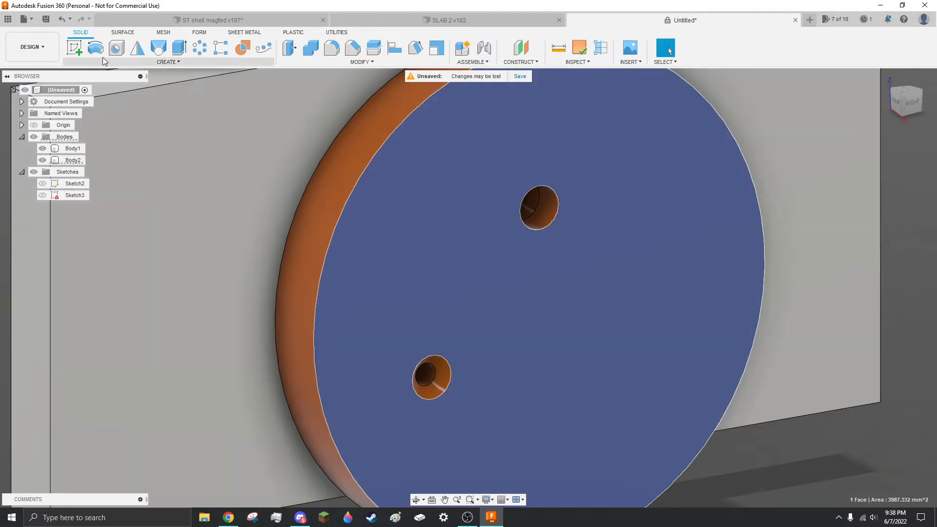
click(73, 52)
key(c)
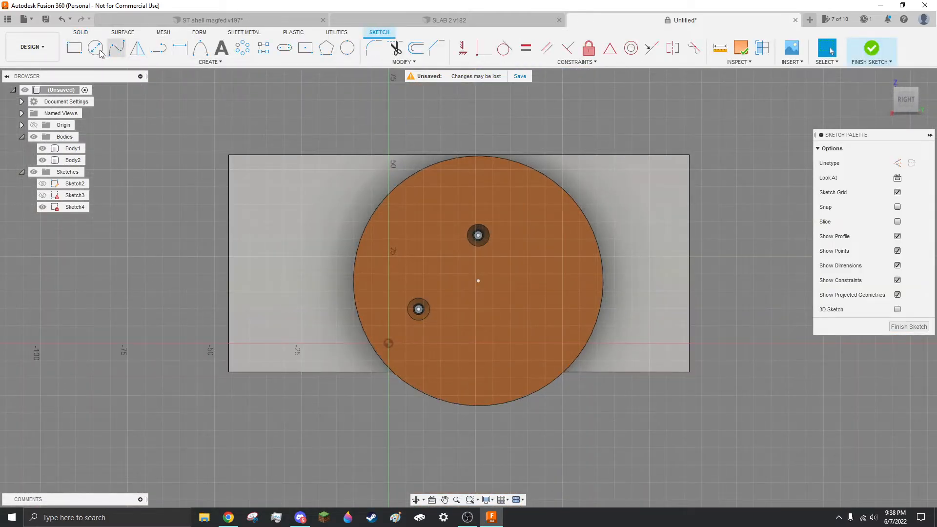
scroll(526, 272, up, 3)
click(557, 285)
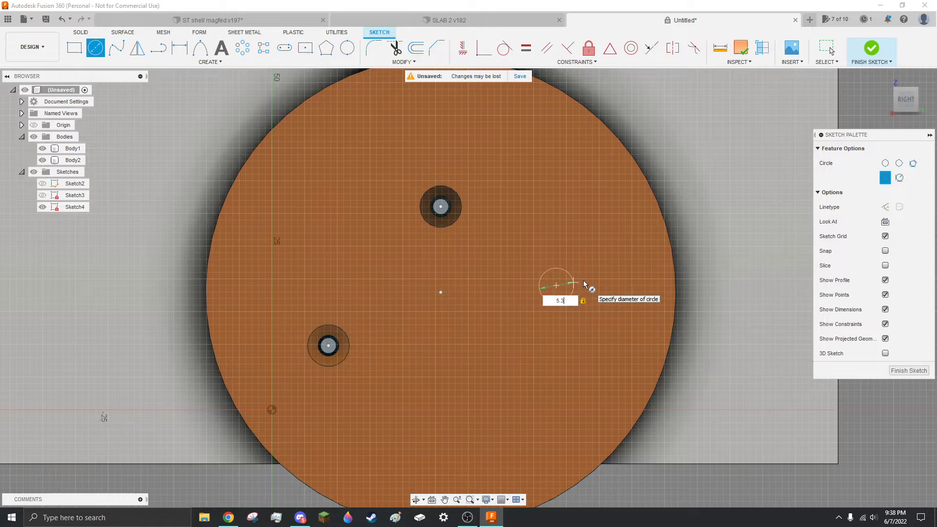
key(Return)
right_click(584, 281)
click(616, 239)
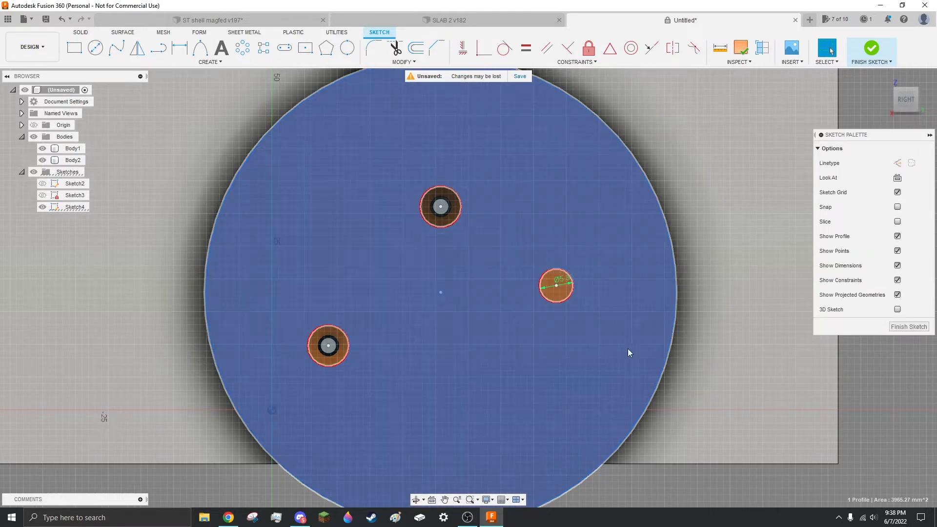
click(725, 487)
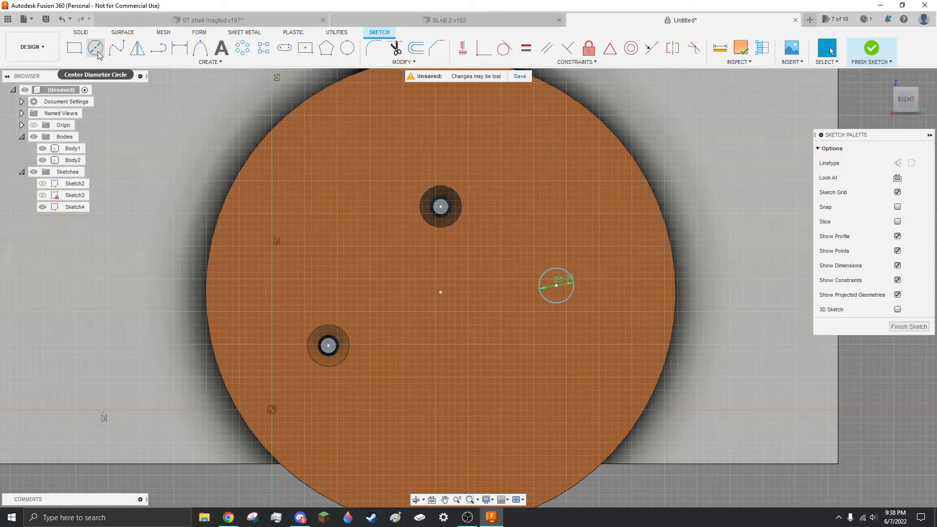
Draw a 2.4 mm circle concentric with the 5.3 mm circle and finish the sketch
click(95, 48)
scroll(571, 296, up, 3)
click(543, 276)
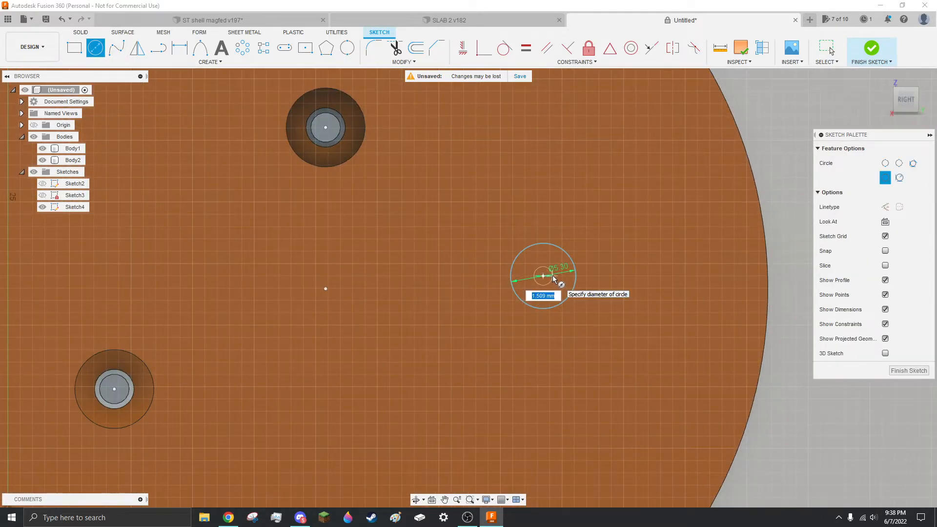
text(2.4)
key(Return)
key(Escape)
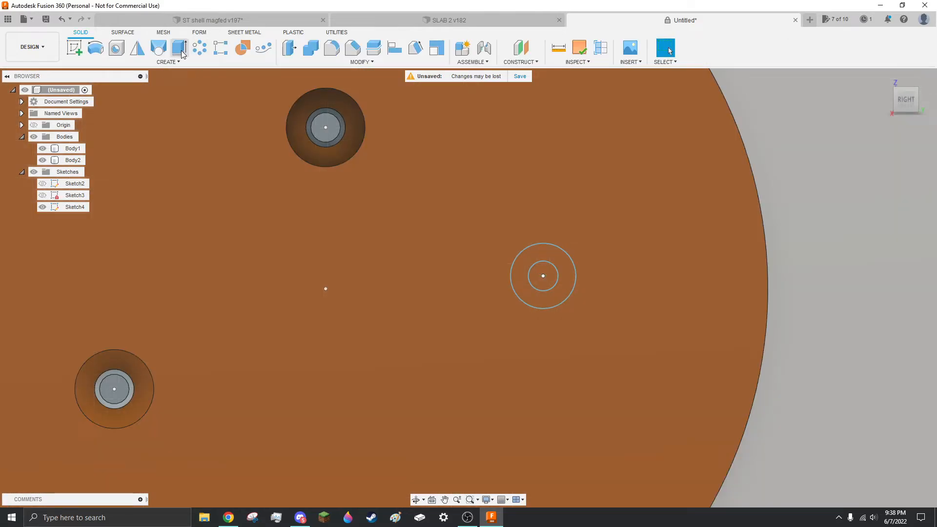
Extrude the inner 2.4 mm circle as a cut through the disc and into the plate behind it
click(180, 49)
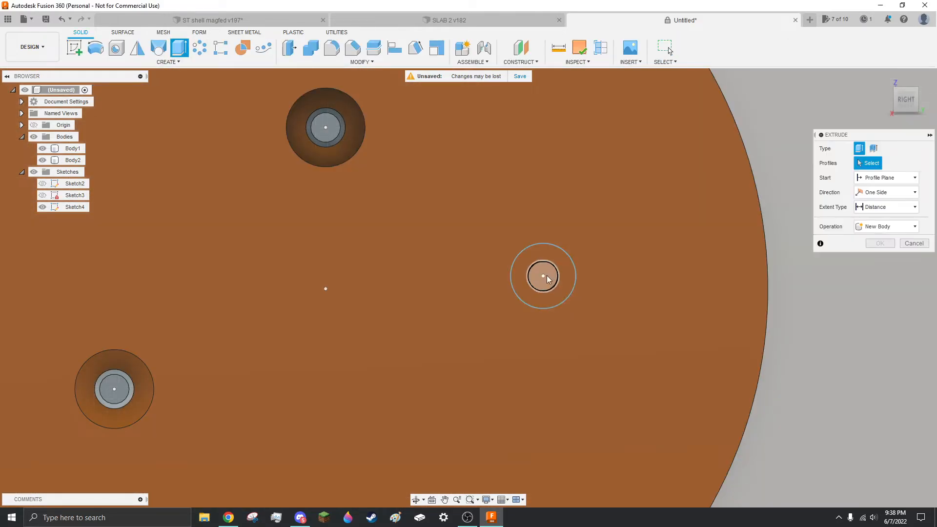
click(545, 278)
shift+middle_drag(545, 278, 580, 316)
scroll(572, 308, down, 4)
drag(557, 286, 380, 239)
key(Return)
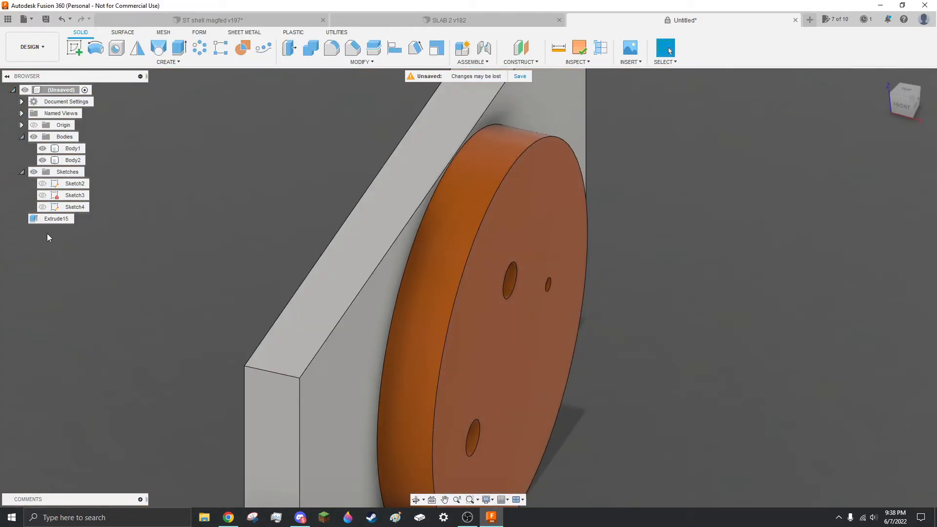
Show Sketch4, cut its ring profile 5 mm into the disc as a screw-head recess, and hide the sketch
click(44, 207)
scroll(608, 288, up, 5)
click(615, 201)
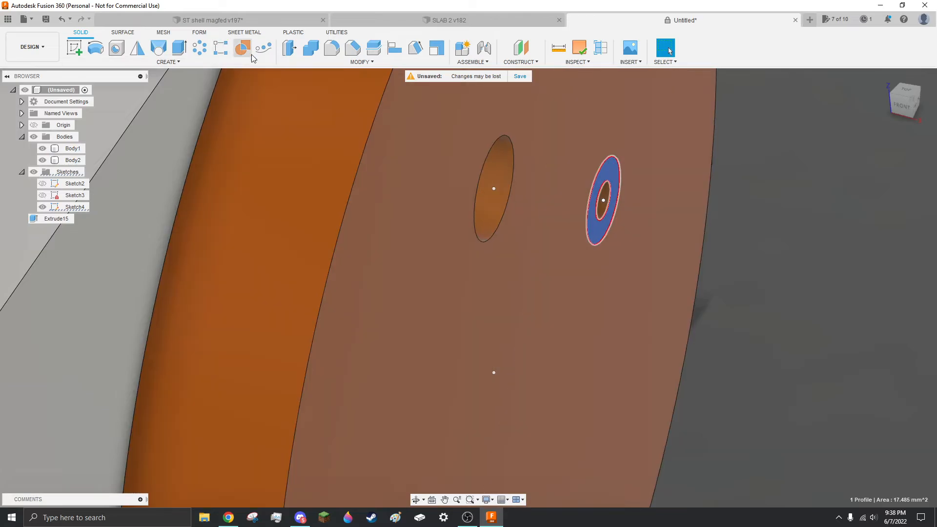
click(179, 49)
shift+middle_drag(494, 212, 467, 210)
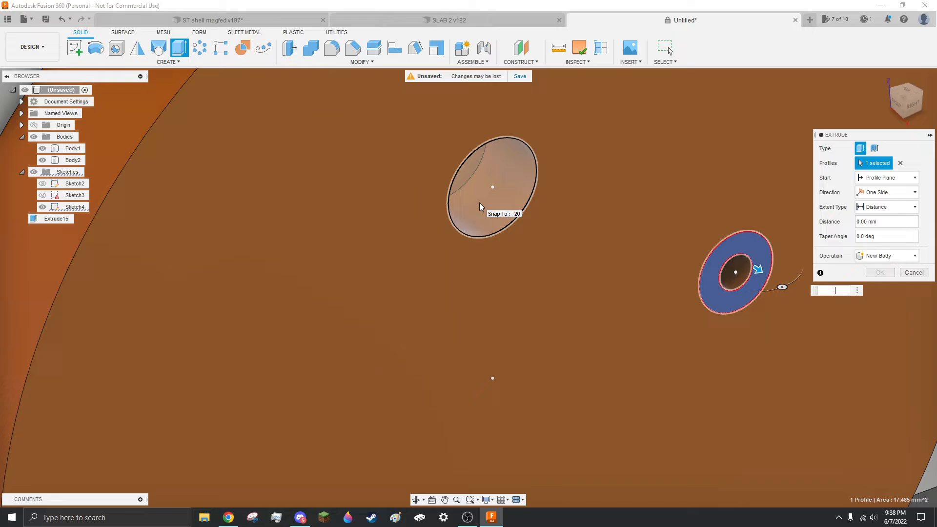
text(-5)
key(Return)
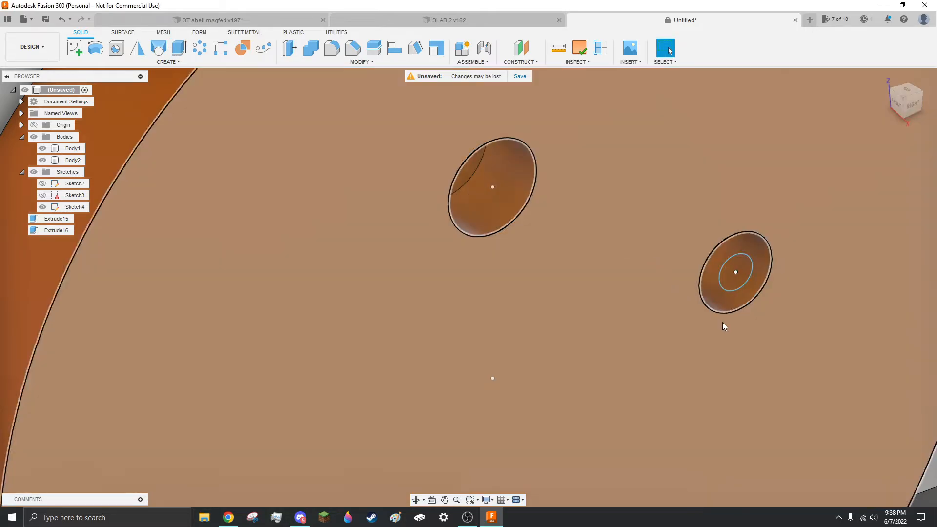
scroll(725, 318, up, 4)
click(43, 207)
Offset the floor face of the new recess by -2 mm
mouse_move(729, 254)
shift+middle_down()
mouse_move(699, 244)
mouse_move(692, 194)
shift+middle_up()
scroll(559, 201, down, 5)
scroll(676, 174, up, 5)
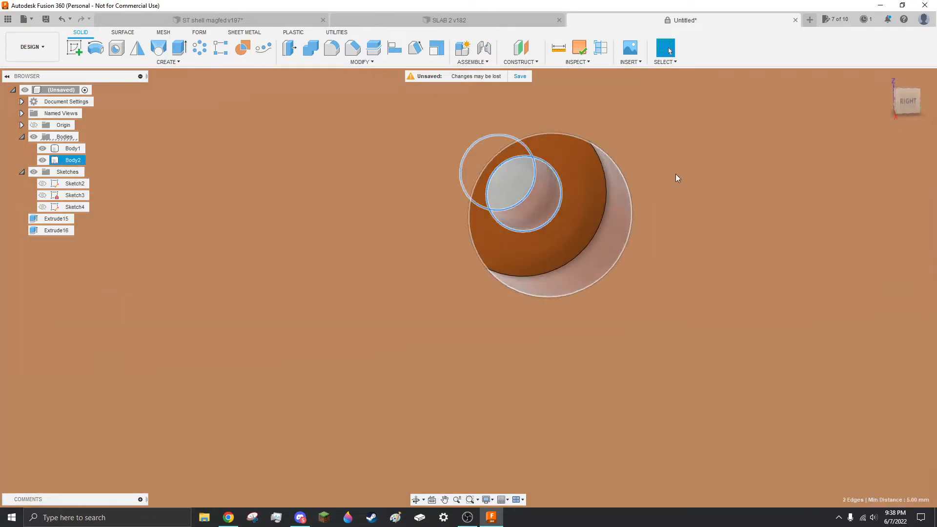
click(560, 219)
click(290, 47)
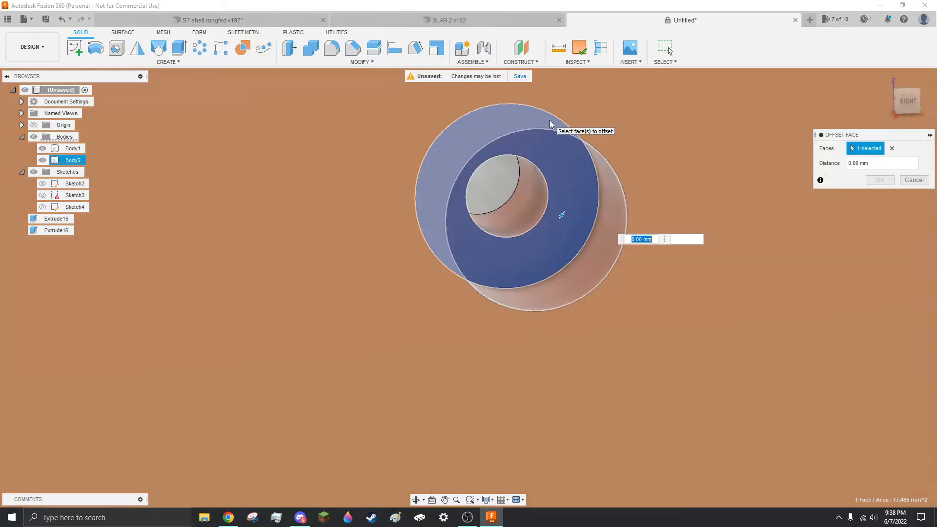
text(-2)
key(Return)
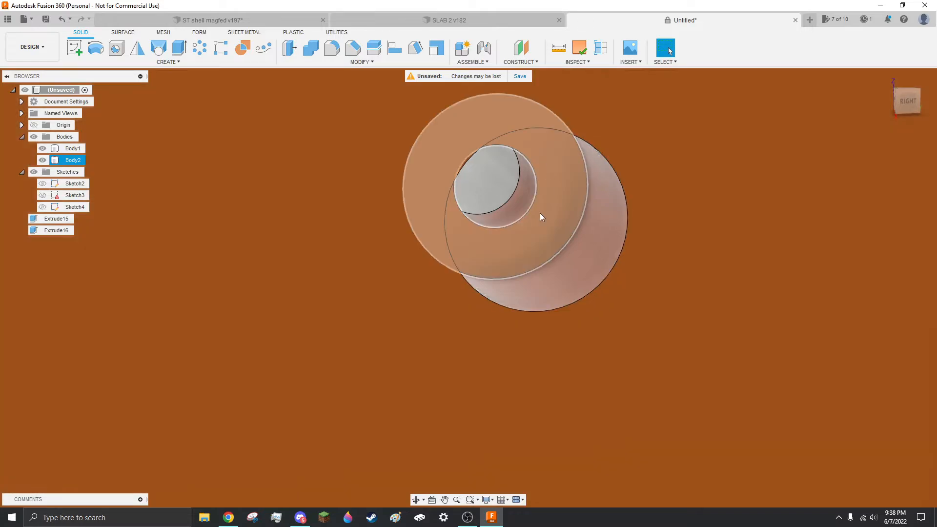
Measure the distance between the two edges of the small hole below the new recess
click(529, 210)
ctrl+click(510, 204)
scroll(512, 206, up, 5)
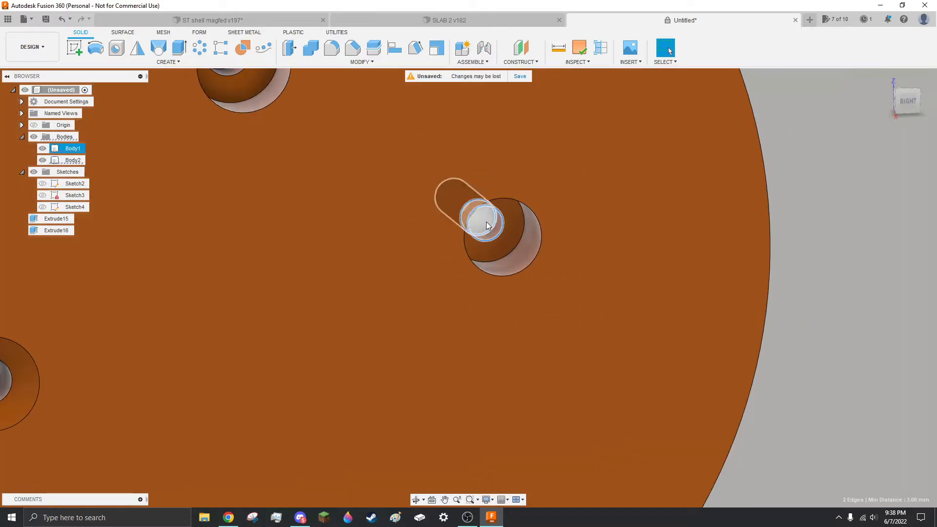
scroll(543, 258, down, 5)
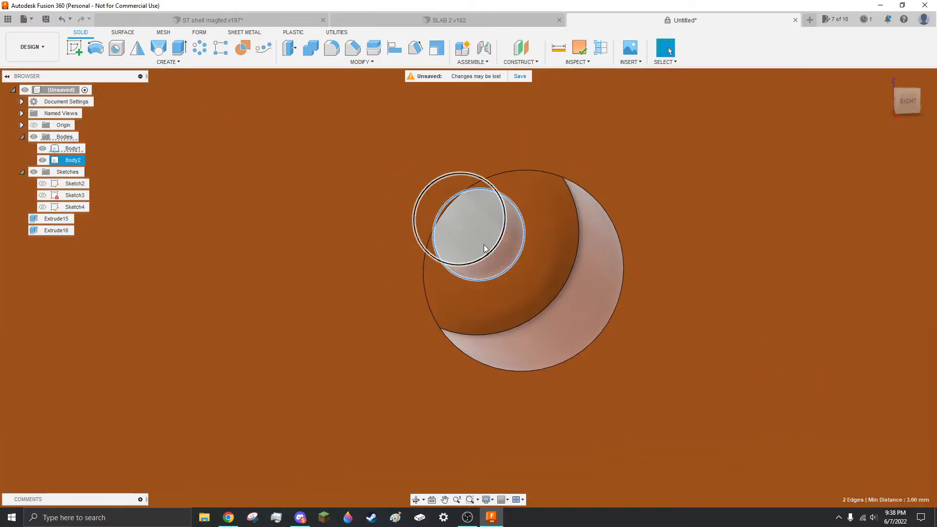
key(Escape)
Try an equal-distance chamfer on the small hole's edge at the recess floor
click(354, 51)
scroll(531, 268, up, 4)
click(506, 242)
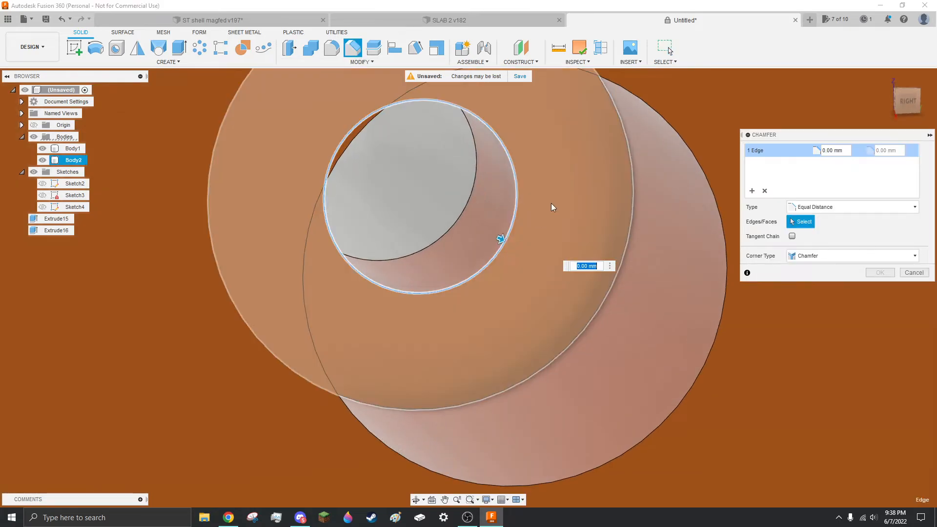
key(Return)
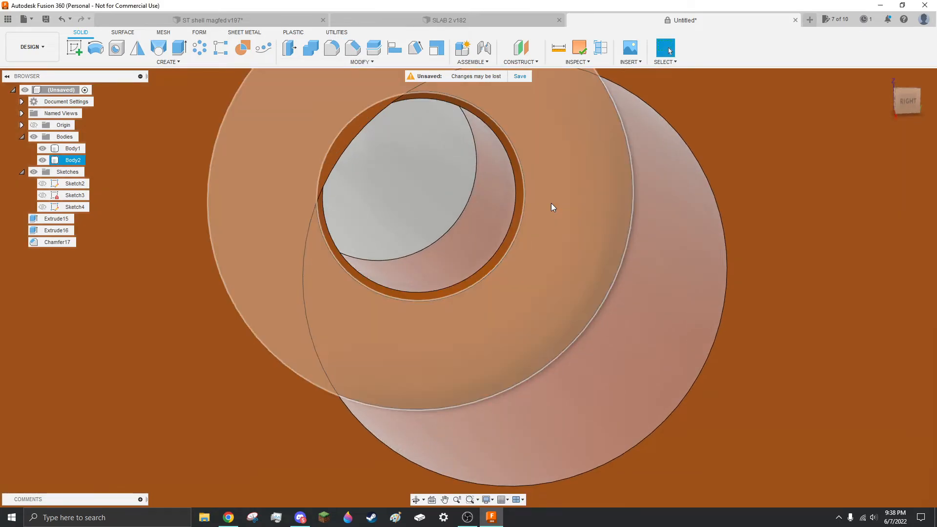
Check the diameter of the recess rim and undo the chamfer on the small hole's edge
scroll(551, 213, down, 3)
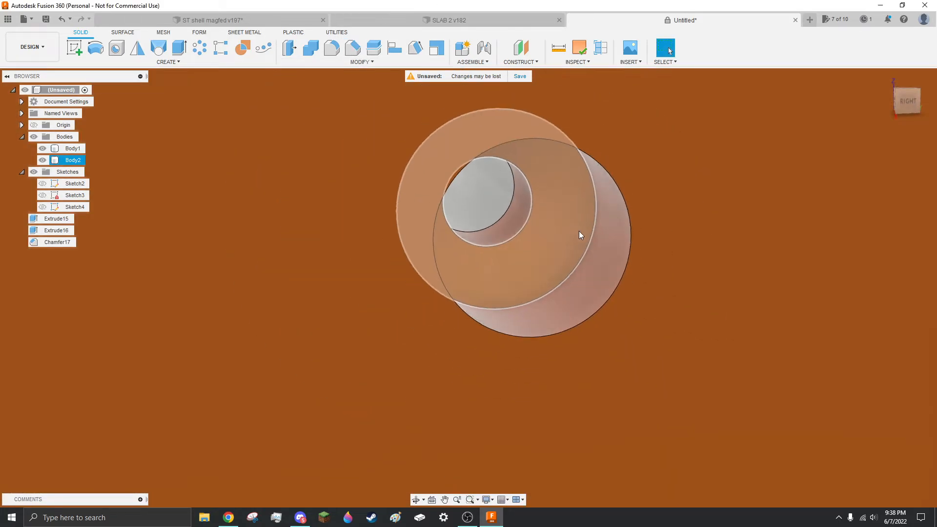
click(628, 269)
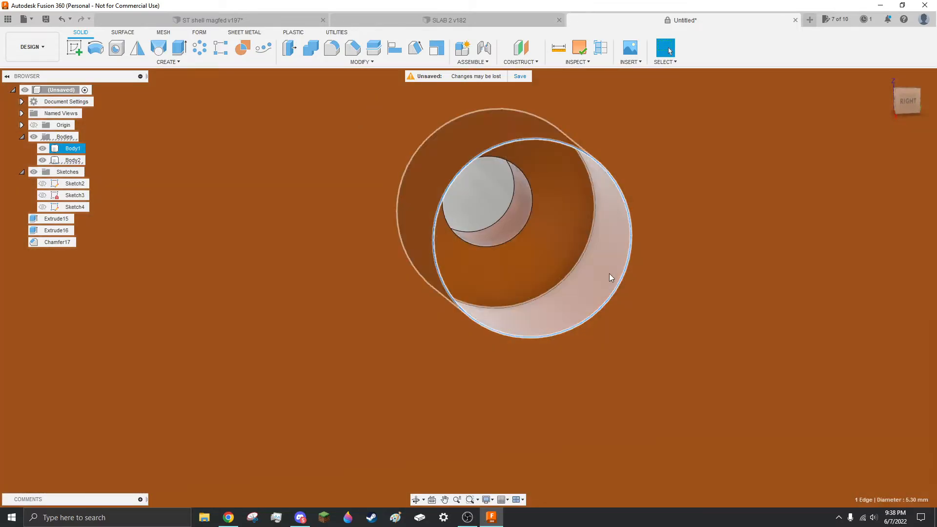
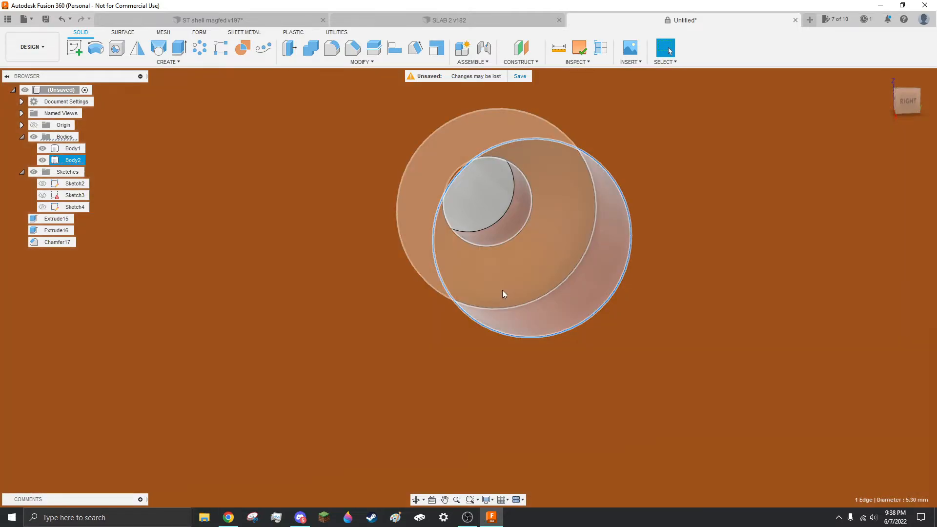
key(ctrl+z)
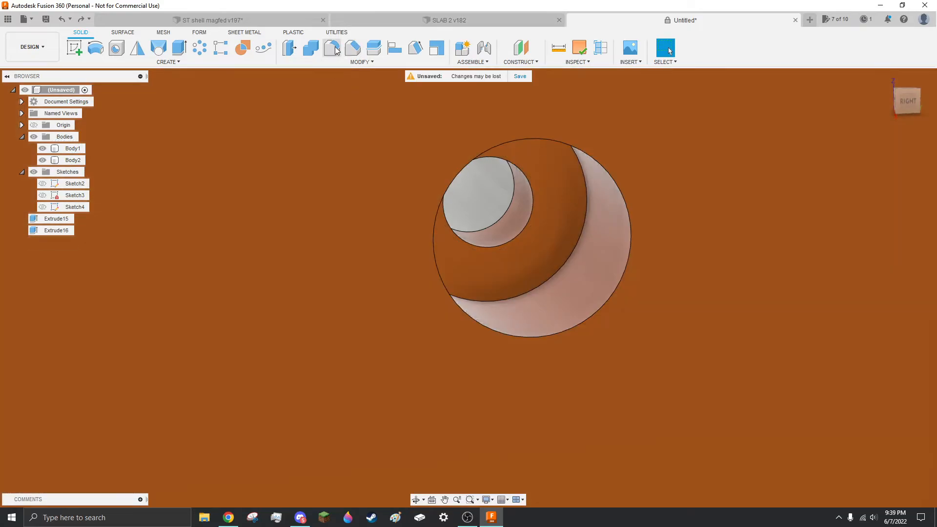
click(352, 49)
click(528, 217)
click(528, 223)
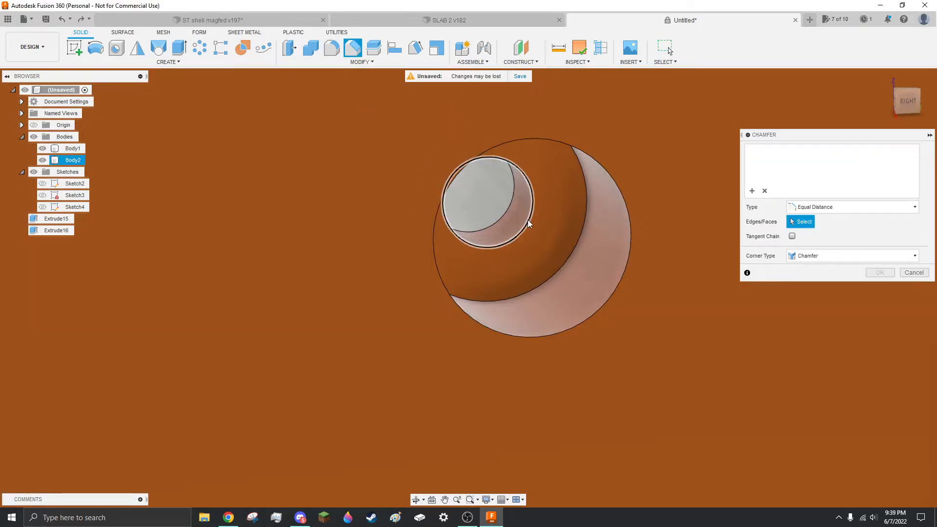
click(528, 223)
text(5.3)
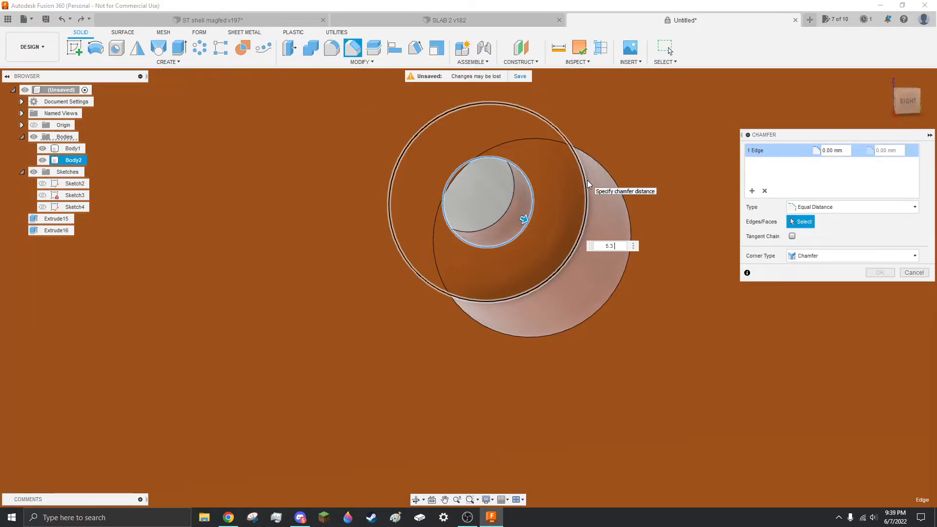
text( /2)
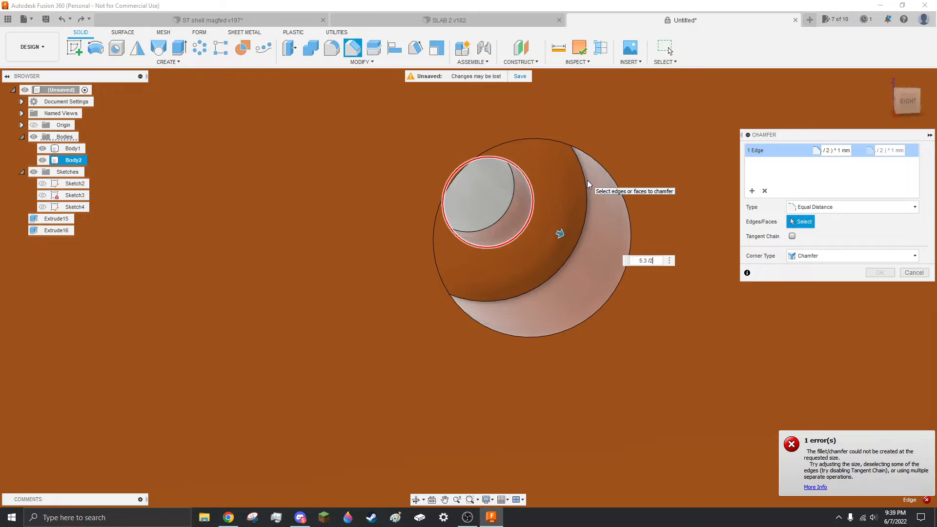
key(BackSpace)
text(4)
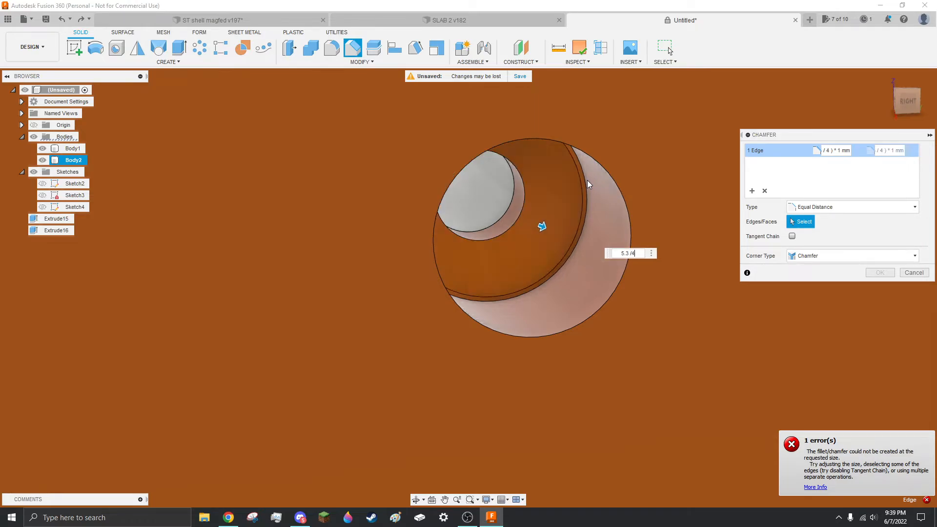
key(BackSpace)
text(3)
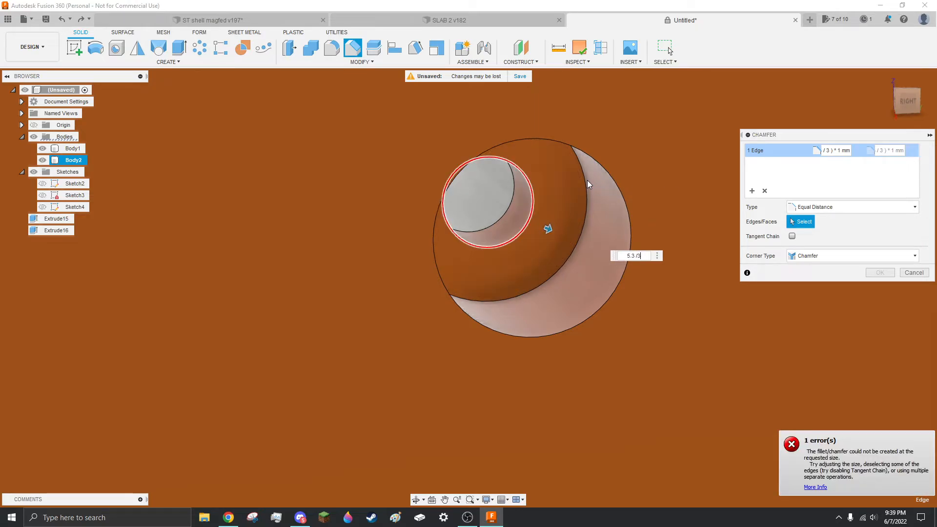
key(Escape)
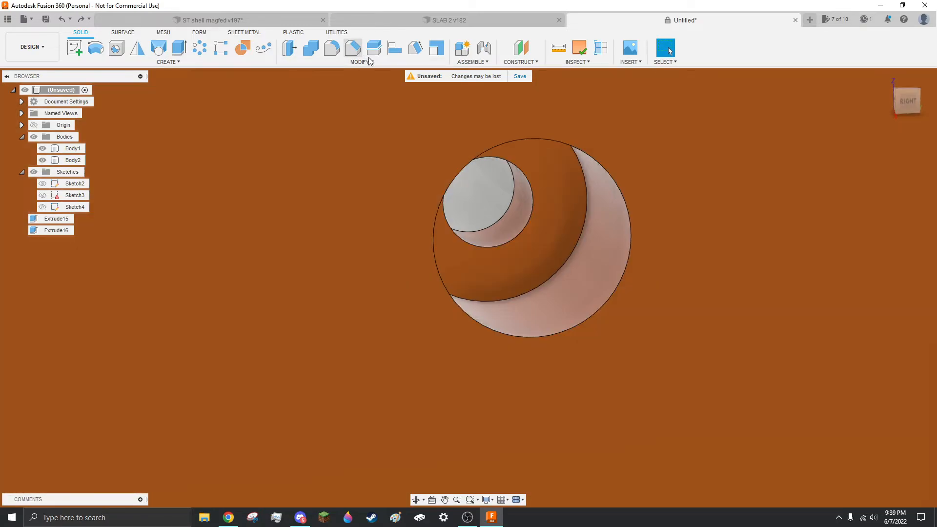
Apply an equal-distance chamfer to the small hole's edge at the recess floor, widening it out to the recess wall
click(355, 53)
click(531, 215)
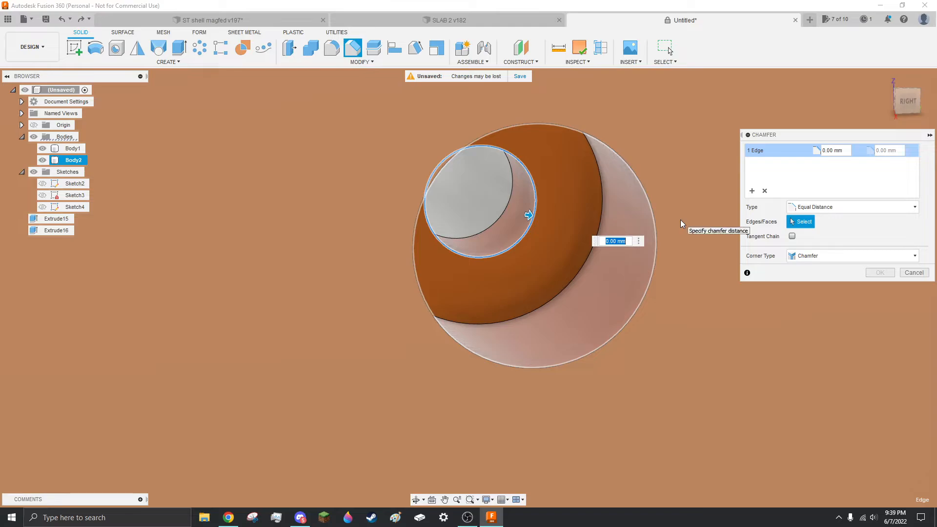
key(Return)
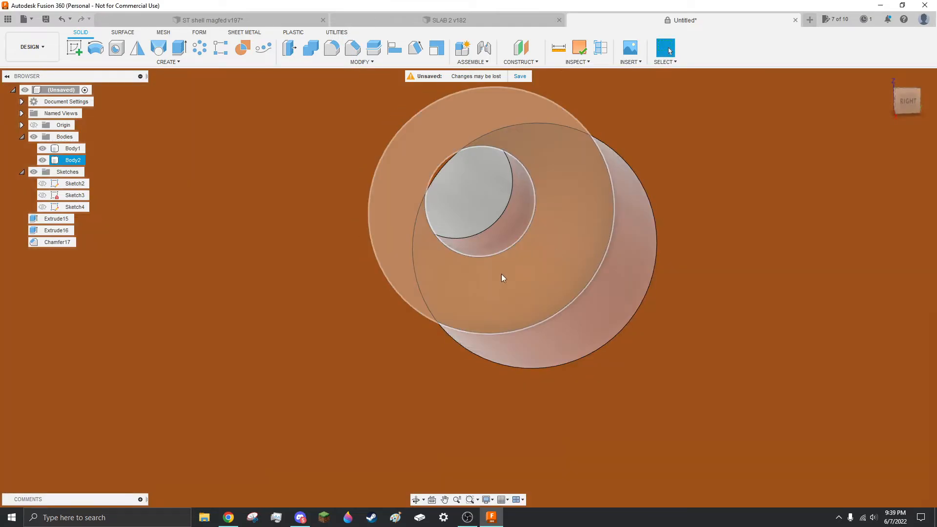
click(549, 259)
shift+middle_drag(550, 280, 470, 204)
key(Escape)
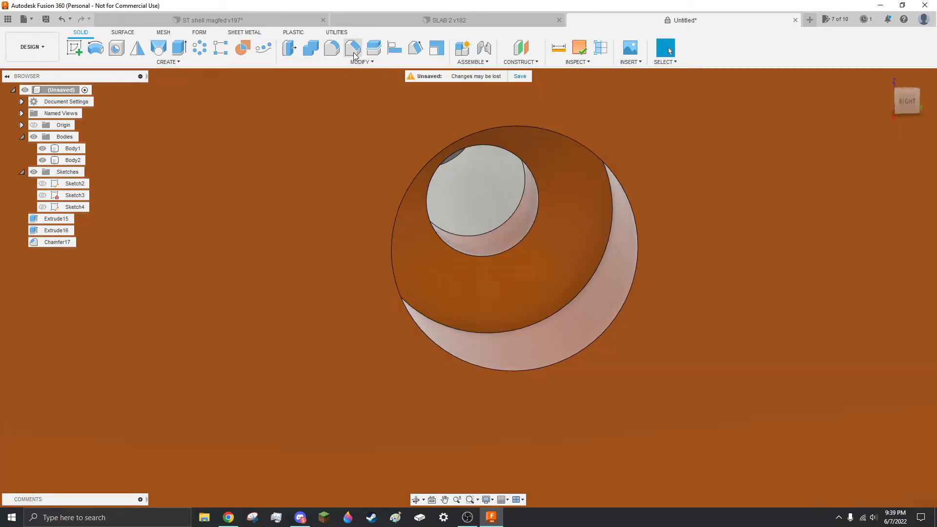
Add a narrow equal-distance chamfer to the grey body's hole edge at the inner end of the small hole
click(354, 54)
scroll(491, 200, up, 3)
click(491, 199)
key(Return)
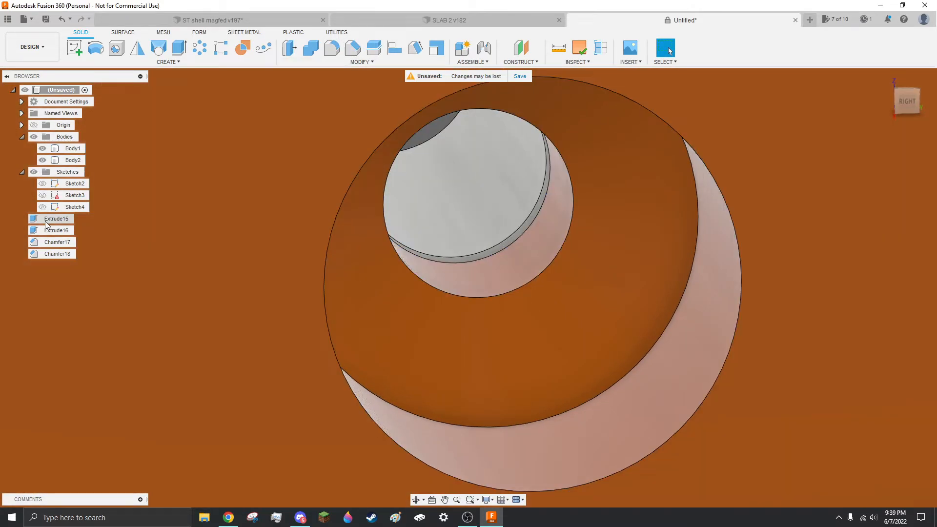
Dissolve the recorded features from Extrude15 through Chamfer18 while keeping the modelled hole geometry
click(57, 218)
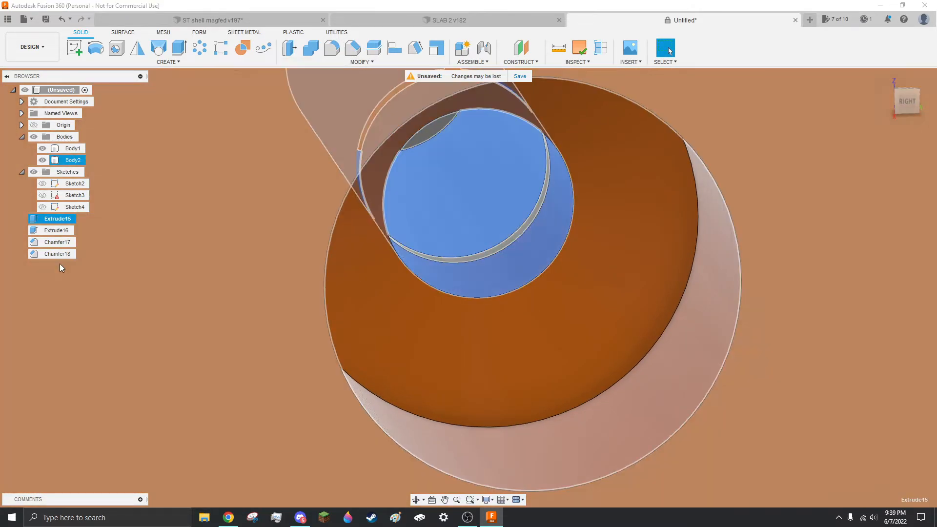
shift+click(58, 254)
right_click(57, 255)
click(77, 289)
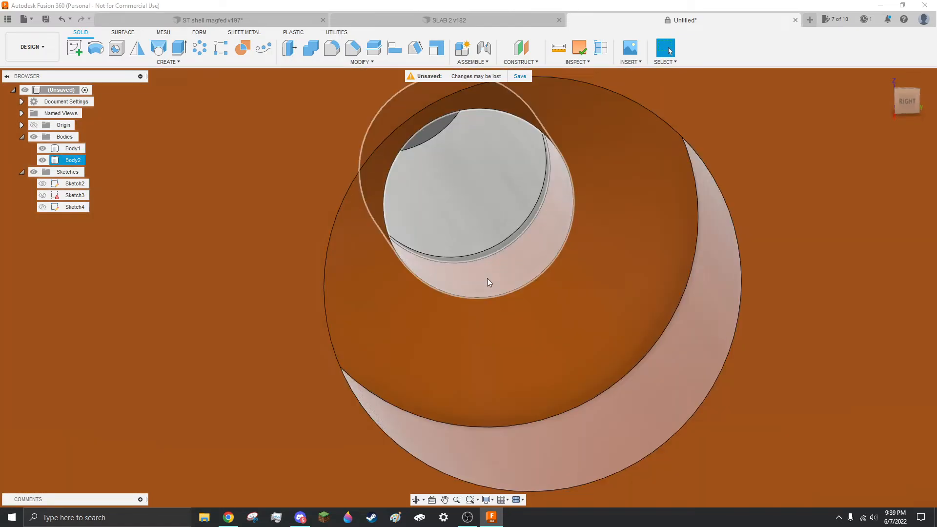
Set the radius of the small hole's cylindrical face in the orange body to 1.7 mm with Press Pull
click(519, 265)
text(q1.7)
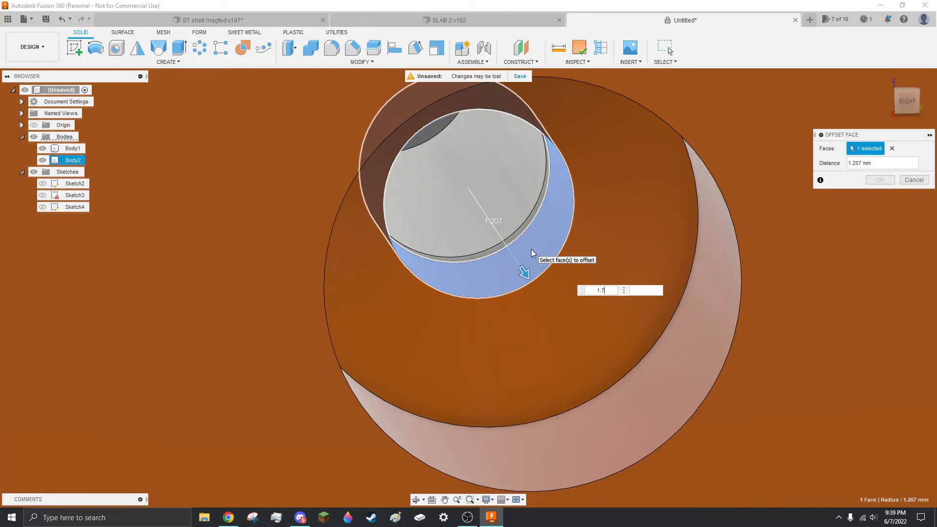
key(Return)
scroll(551, 246, down, 5)
shift+middle_drag(576, 245, 569, 307)
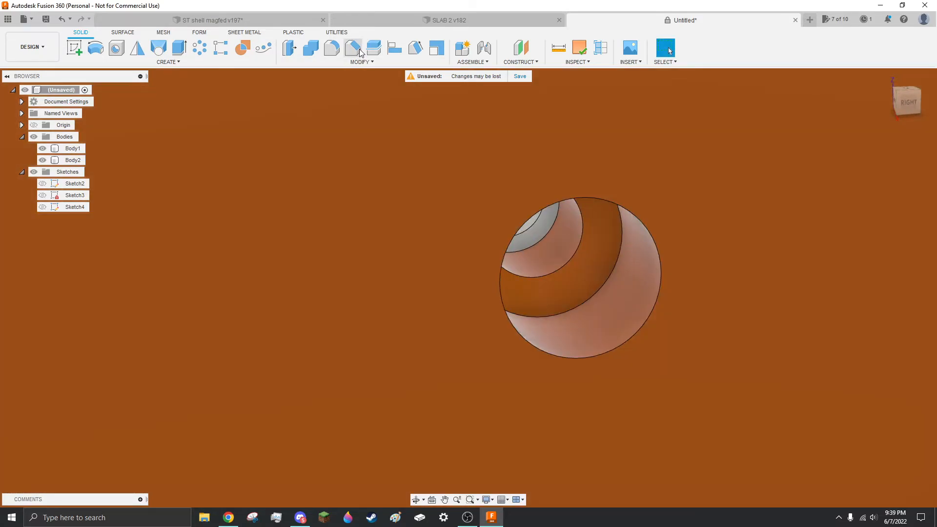
Add an equal-distance chamfer to the outer rim of the third hole's recess on the orange disc
click(353, 48)
click(625, 207)
key(Return)
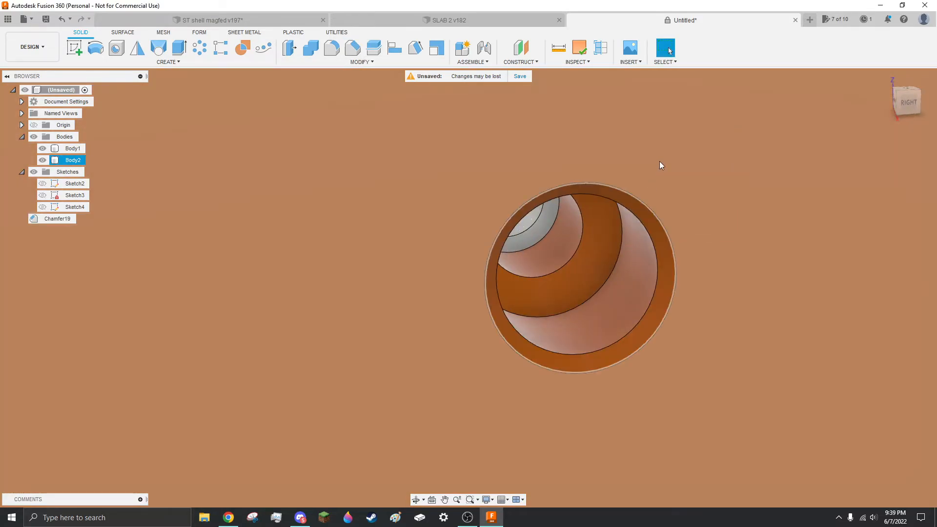
scroll(620, 186, down, 3)
mouse_move(615, 255)
shift+middle_down()
mouse_move(596, 245)
mouse_move(602, 250)
shift+middle_up()
scroll(611, 233, up, 3)
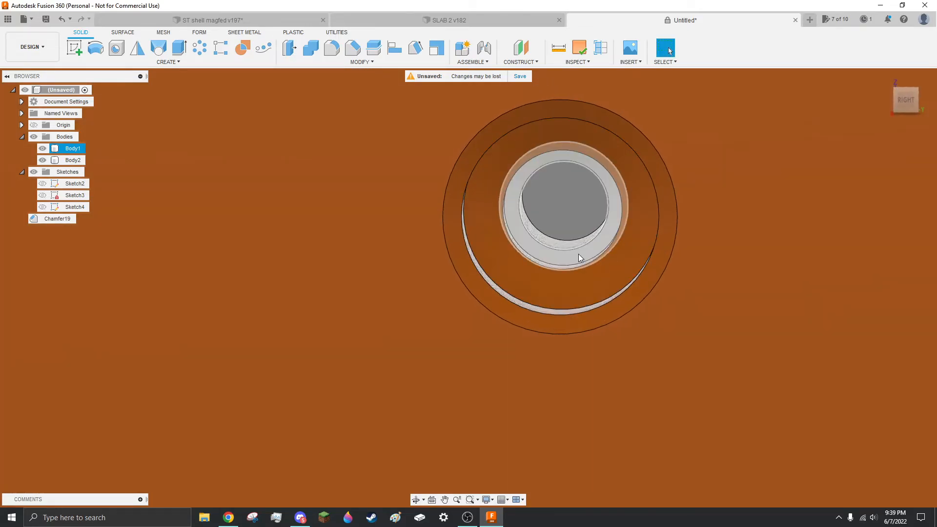
scroll(579, 255, up, 3)
scroll(545, 239, down, 5)
shift+middle_drag(532, 210, 554, 210)
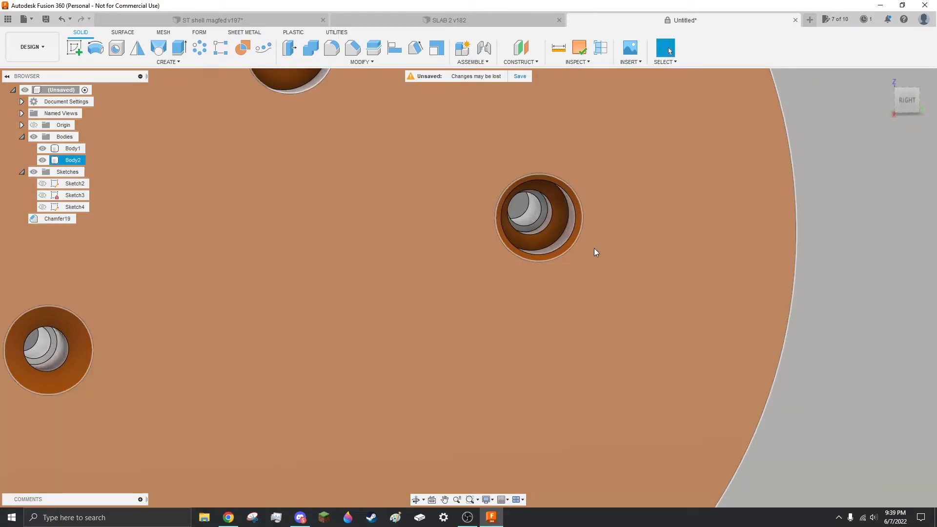
Create a sketch on the front face of the orange disc
click(593, 248)
scroll(540, 225, down, 10)
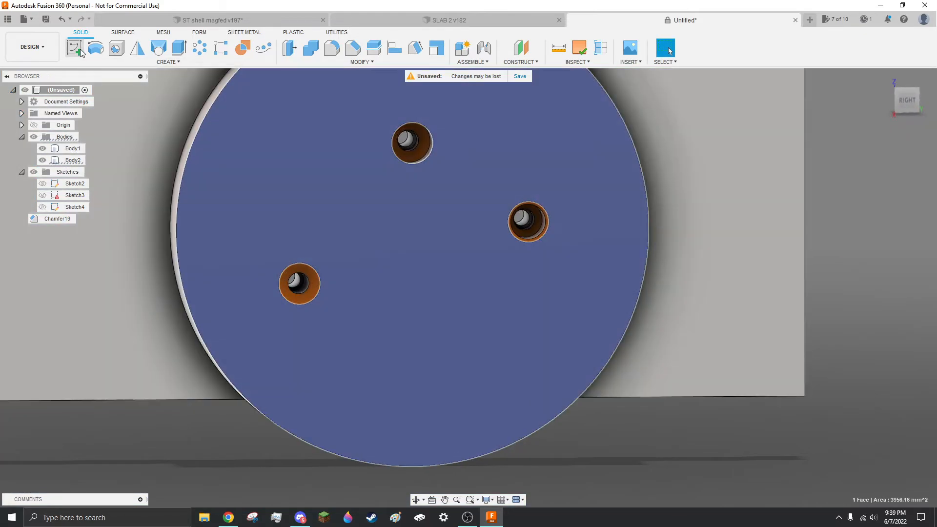
click(75, 48)
scroll(486, 145, down, 4)
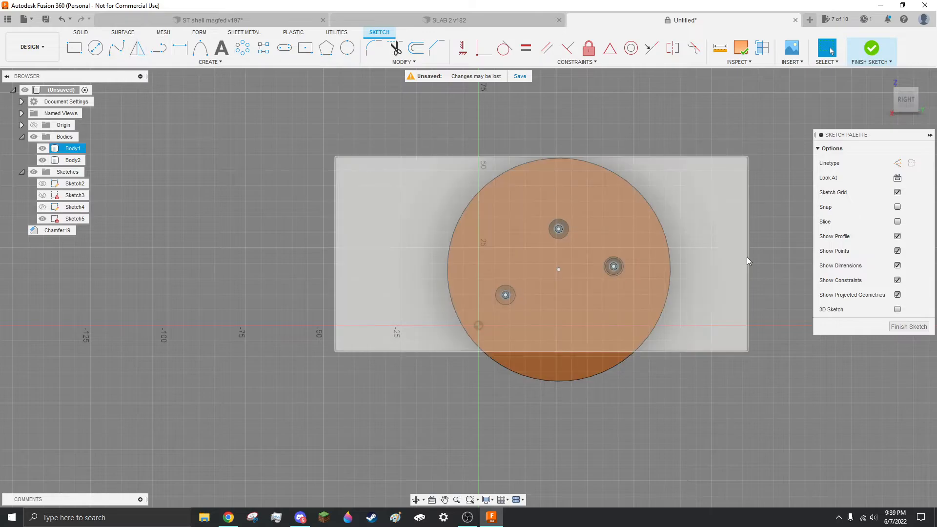
scroll(795, 311, up, 1)
scroll(610, 243, up, 3)
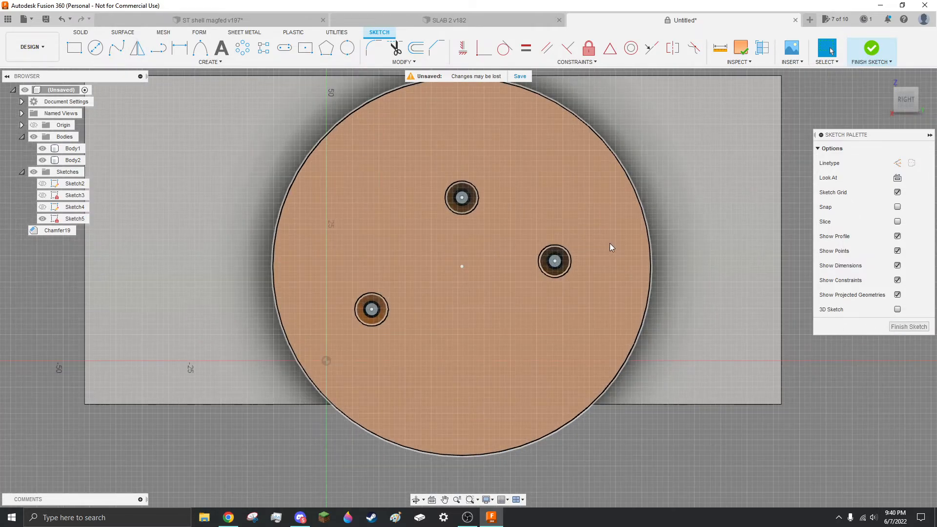
Switch to the ST shell magfed v197 design and examine the recessed screw holes in the black bar under the barrel
click(195, 20)
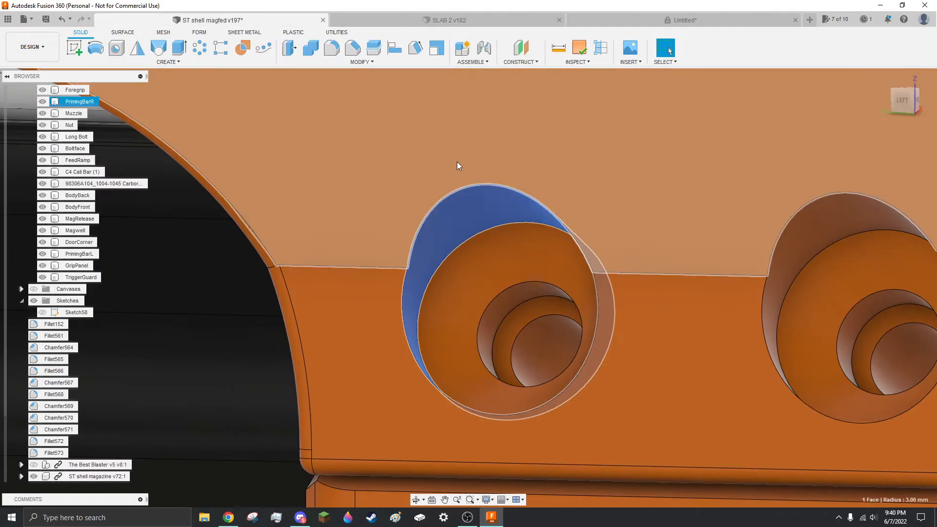
scroll(457, 162, down, 5)
scroll(507, 262, down, 4)
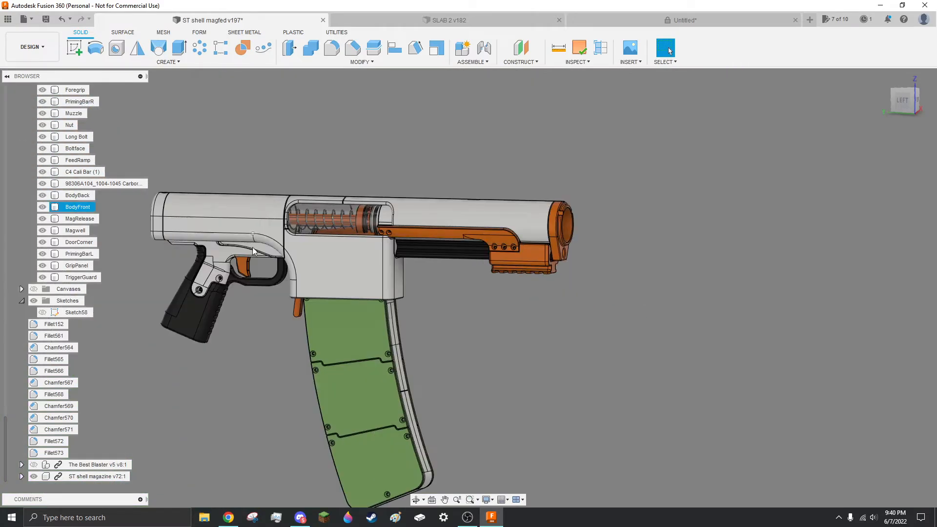
scroll(324, 400, up, 3)
shift+middle_drag(324, 399, 534, 303)
scroll(600, 284, up, 6)
shift+middle_drag(609, 325, 508, 395)
scroll(505, 393, up, 5)
scroll(605, 306, down, 6)
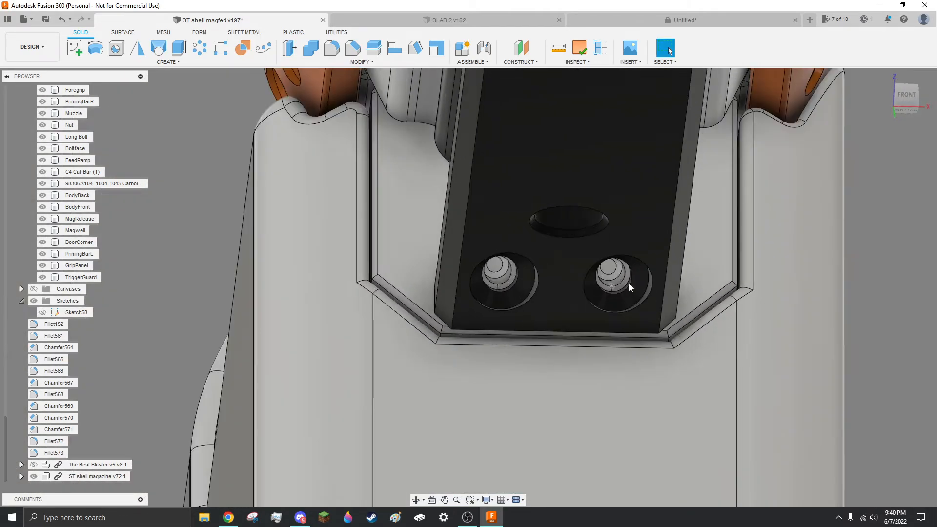
scroll(629, 283, up, 4)
shift+middle_drag(552, 320, 557, 314)
click(430, 19)
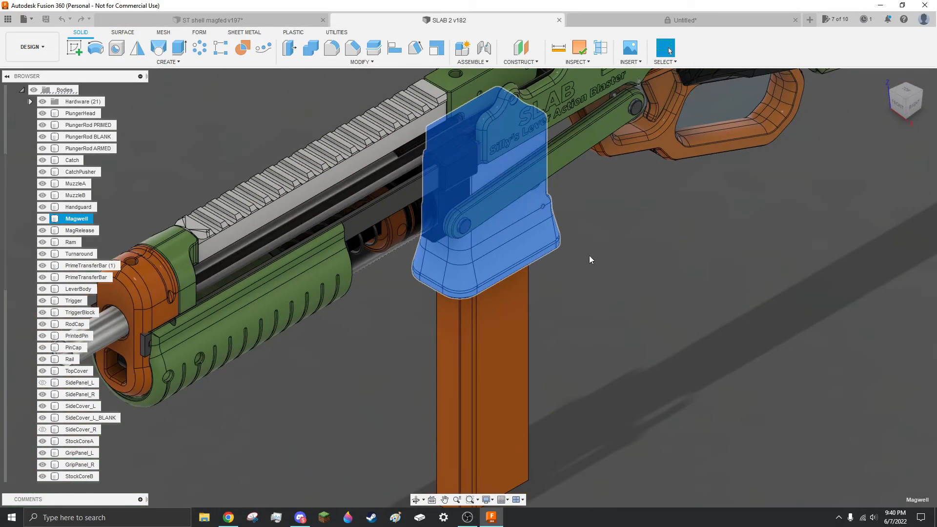
click(210, 19)
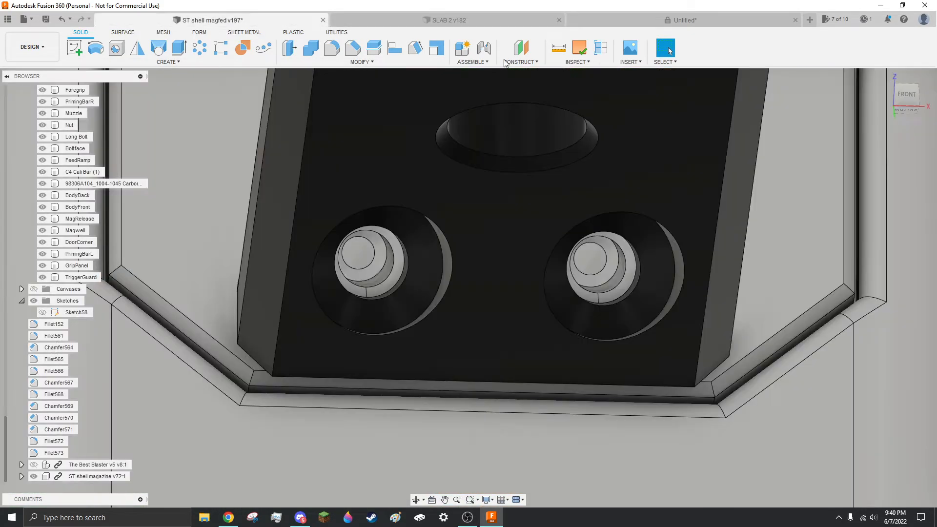
Create an offset construction plane at 0 mm on the underside of the black bar
click(525, 49)
scroll(497, 151, down, 4)
click(487, 210)
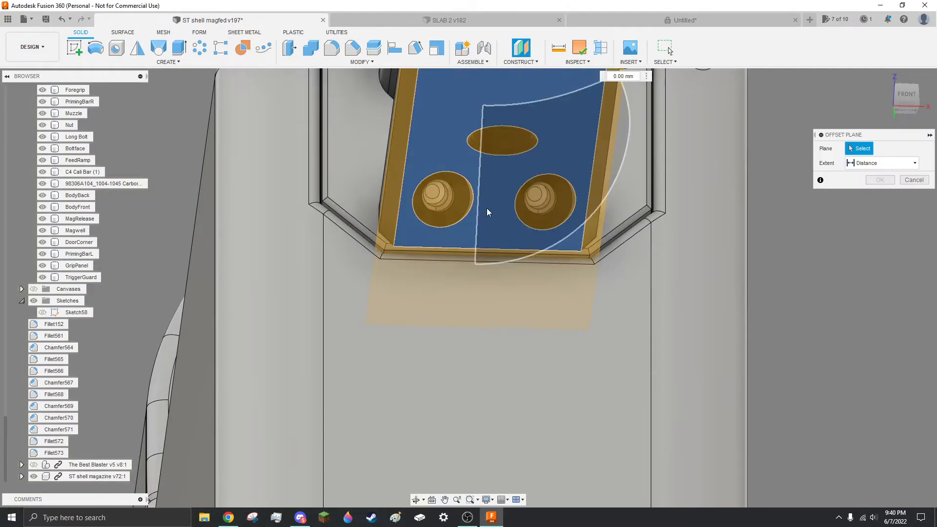
shift+middle_drag(488, 210, 647, 254)
scroll(655, 257, down, 3)
key(Return)
scroll(699, 234, up, 3)
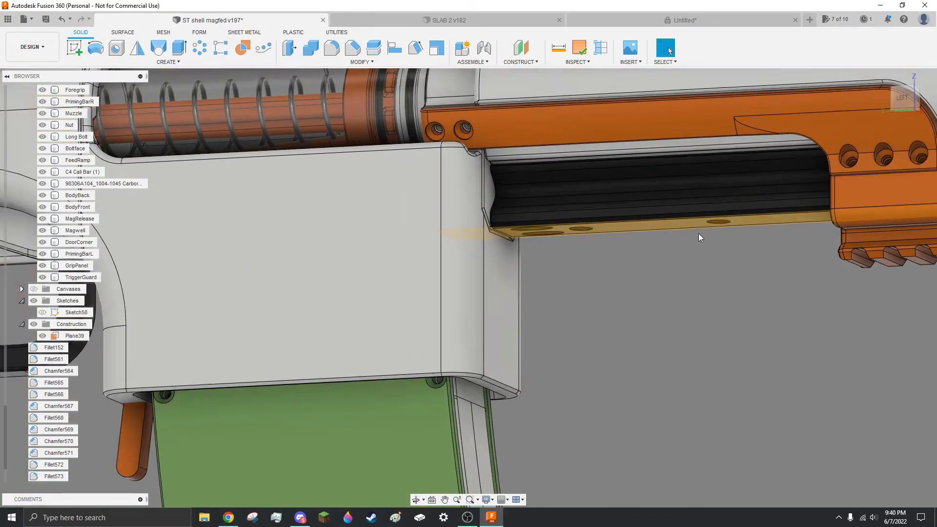
Tilt the new construction plane with Move so that it stands steeply across the front of the magwell
click(609, 224)
key(m)
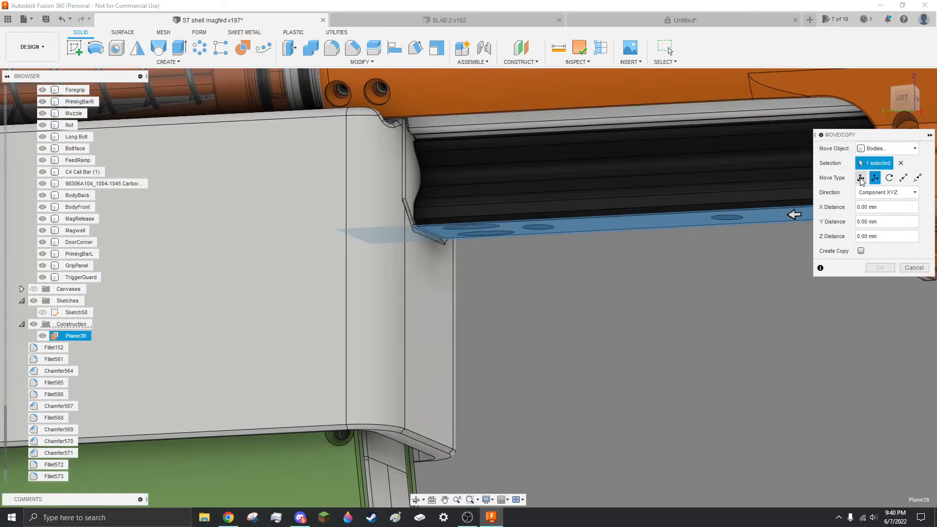
scroll(480, 260, down, 3)
drag(594, 288, 470, 277)
key(Return)
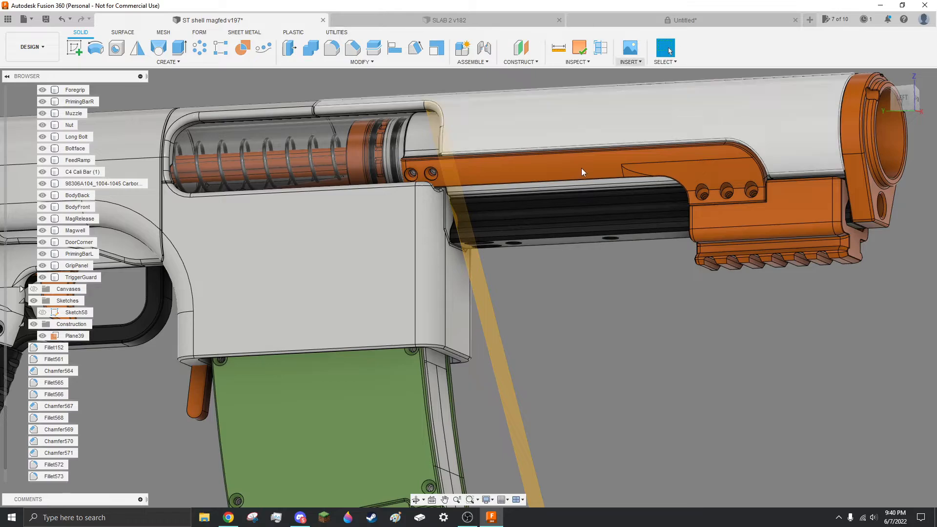
Return to the untitled design and finish the sketch on the orange disc's face
click(683, 20)
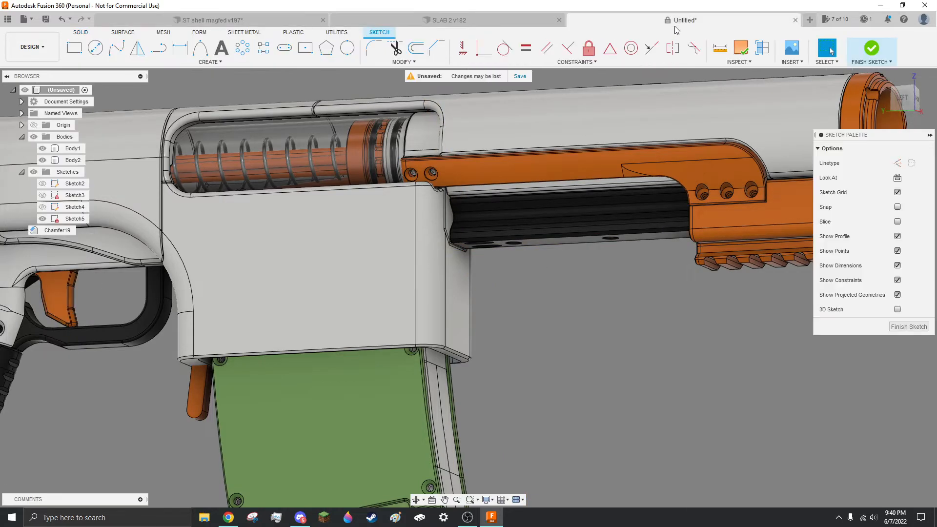
scroll(573, 254, up, 5)
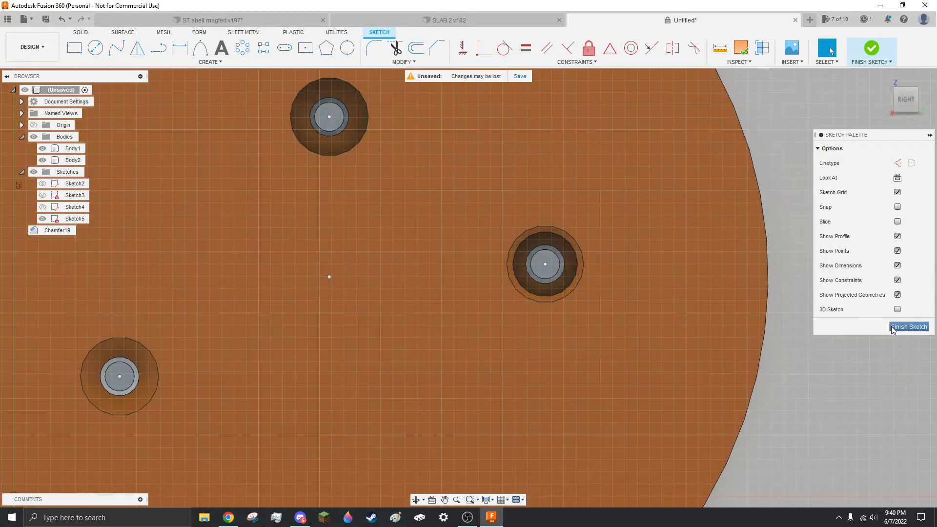
click(909, 326)
Extrude the third hole's chamfered rim profile by -20 mm through the plate as a new body
click(576, 255)
shift+middle_drag(556, 311, 499, 343)
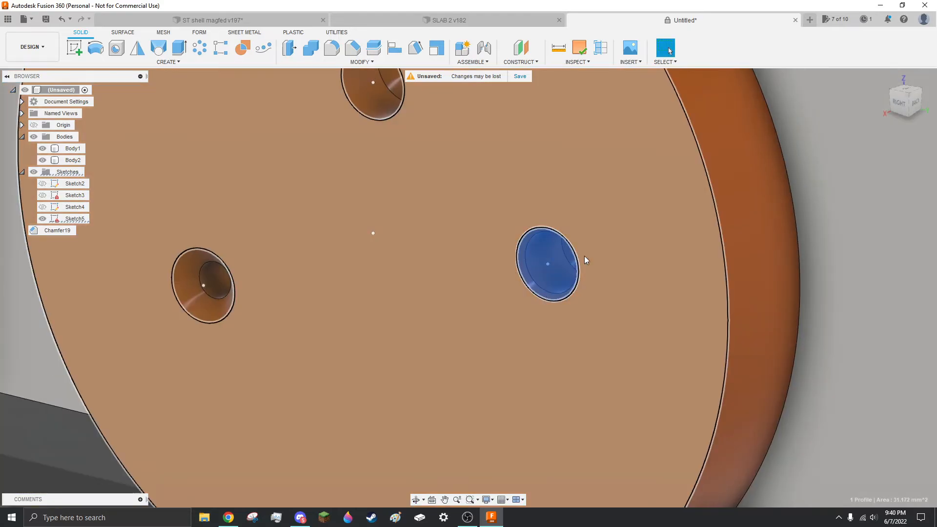
mouse_move(530, 288)
shift+middle_down()
mouse_move(562, 286)
mouse_move(556, 279)
shift+middle_up()
click(526, 259)
click(179, 48)
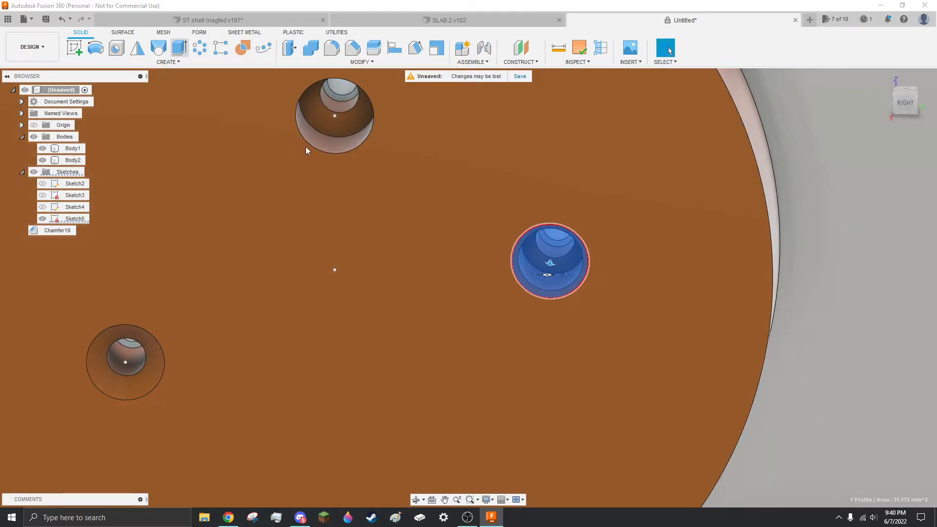
scroll(458, 195, down, 4)
shift+middle_drag(503, 239, 349, 249)
drag(501, 201, 629, 171)
click(886, 256)
click(874, 301)
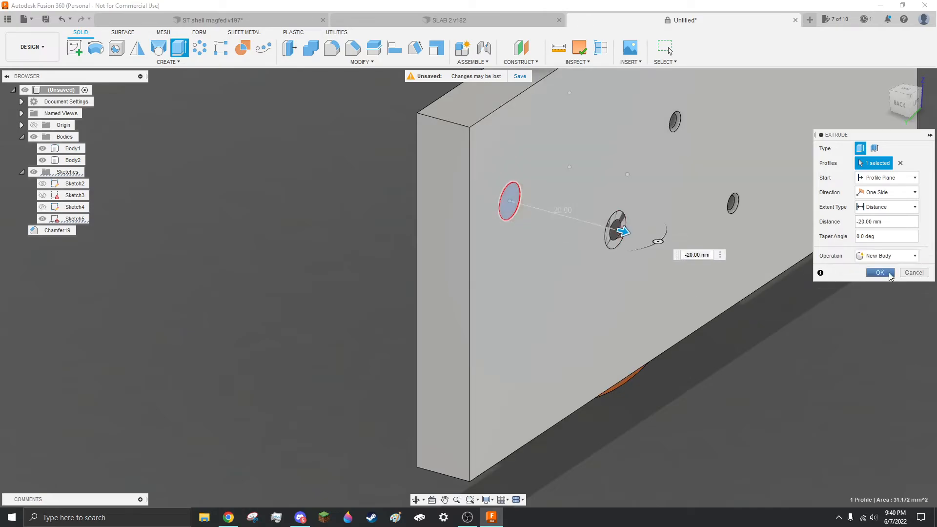
click(880, 287)
Cut the plate and the orange disc out of the newly extruded cylinder body with Combine, keeping the tool bodies
click(312, 48)
scroll(633, 245, up, 4)
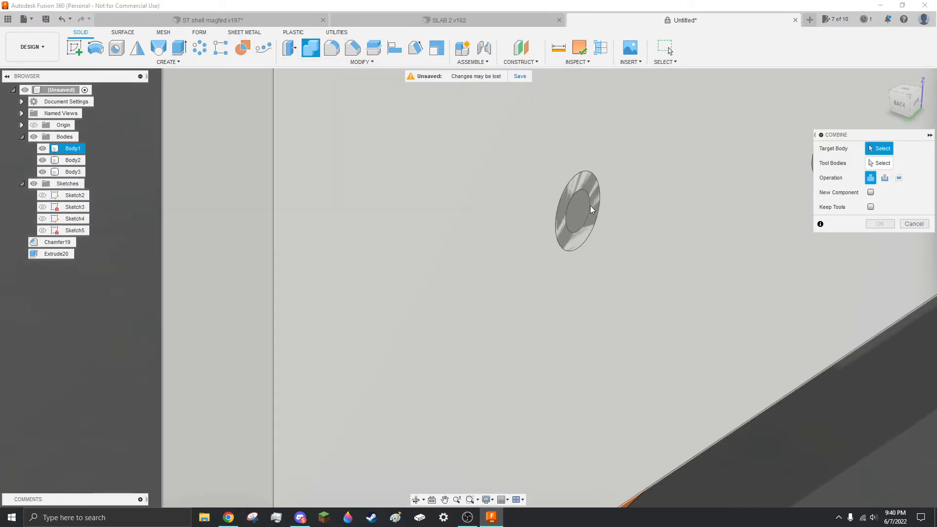
click(583, 210)
scroll(562, 213, down, 4)
shift+middle_drag(402, 238, 274, 144)
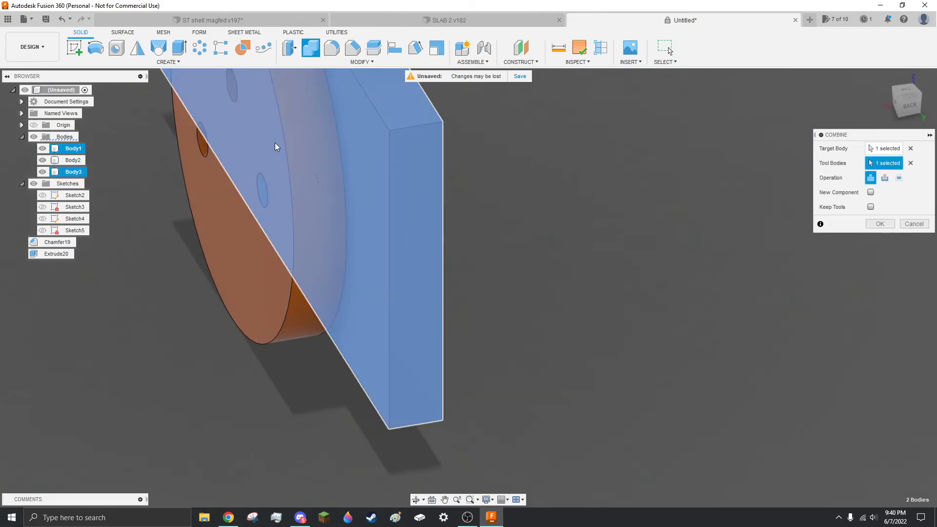
click(238, 278)
click(885, 178)
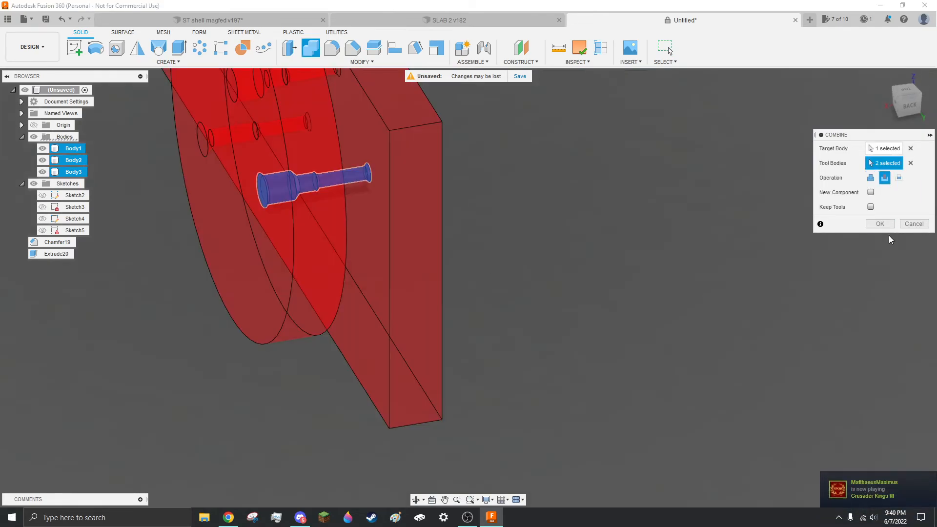
click(880, 223)
Move the resulting screw-shaped body out of the hole to a free spot beside the plate
shift+middle_drag(619, 268, 218, 207)
scroll(573, 128, down, 4)
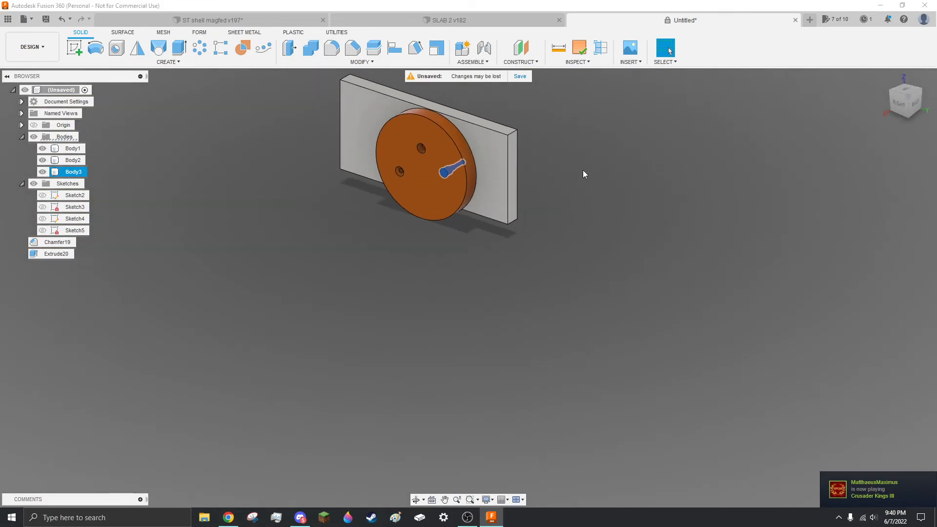
key(m)
drag(482, 173, 598, 231)
key(Return)
scroll(615, 210, up, 5)
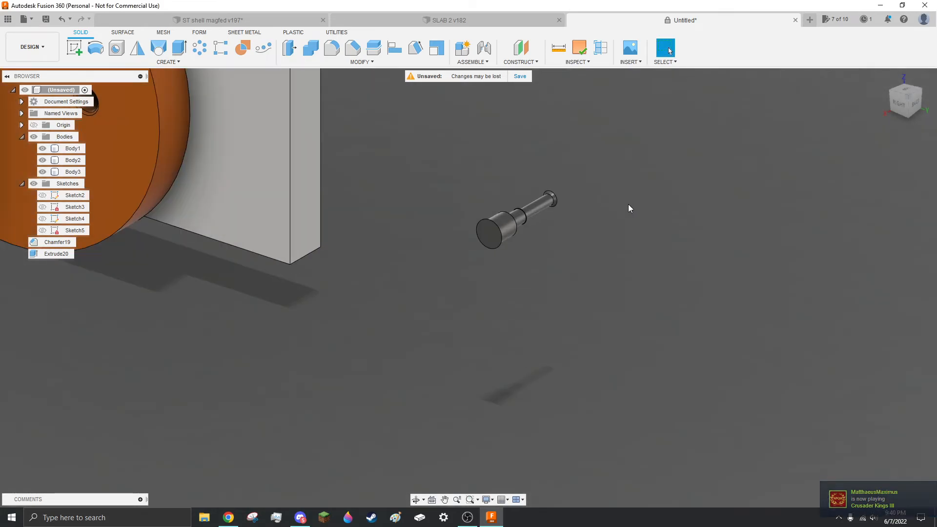
Delete the flared chamfer faces at both ends of the screw-shaped body
shift+middle_drag(628, 205, 474, 181)
scroll(555, 239, up, 5)
scroll(554, 227, up, 2)
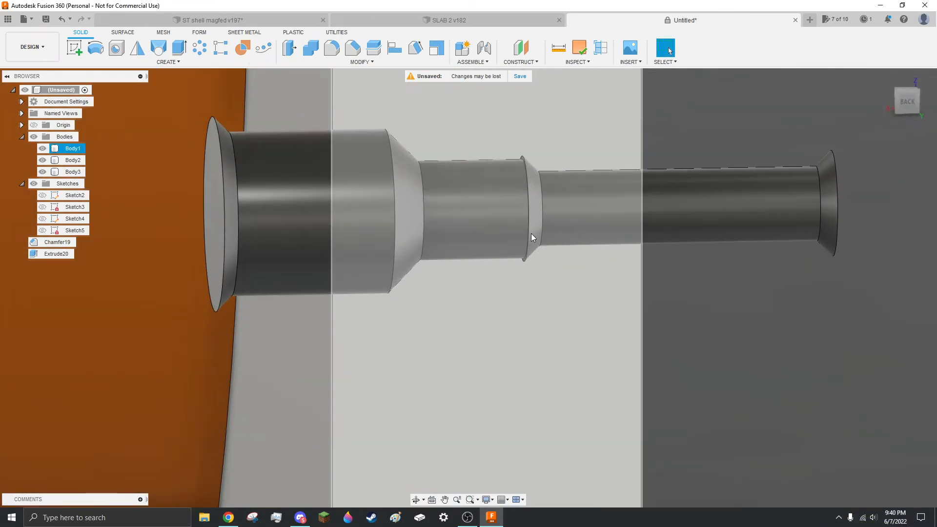
shift+middle_drag(531, 234, 490, 216)
scroll(553, 166, down, 4)
scroll(653, 161, up, 2)
shift+middle_drag(589, 148, 649, 159)
scroll(697, 182, up, 4)
click(714, 180)
key(Delete)
scroll(659, 234, down, 2)
scroll(657, 233, down, 3)
shift+middle_drag(634, 235, 414, 217)
scroll(352, 207, up, 4)
click(340, 198)
key(Delete)
Try to delete the middle section's cylindrical and chamfer faces from the screw-shaped body
shift+middle_drag(340, 294, 302, 324)
scroll(737, 260, up, 4)
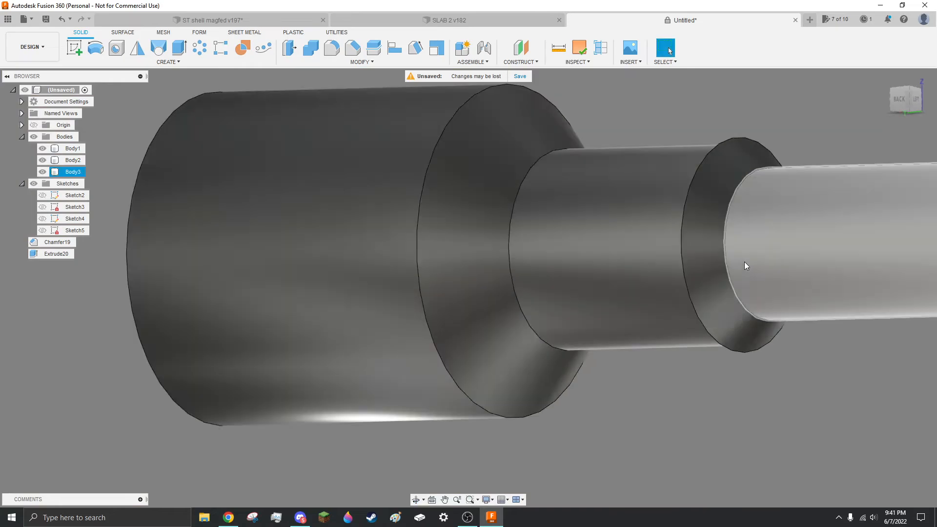
click(693, 244)
ctrl+click(603, 217)
scroll(531, 207, down, 5)
key(Delete)
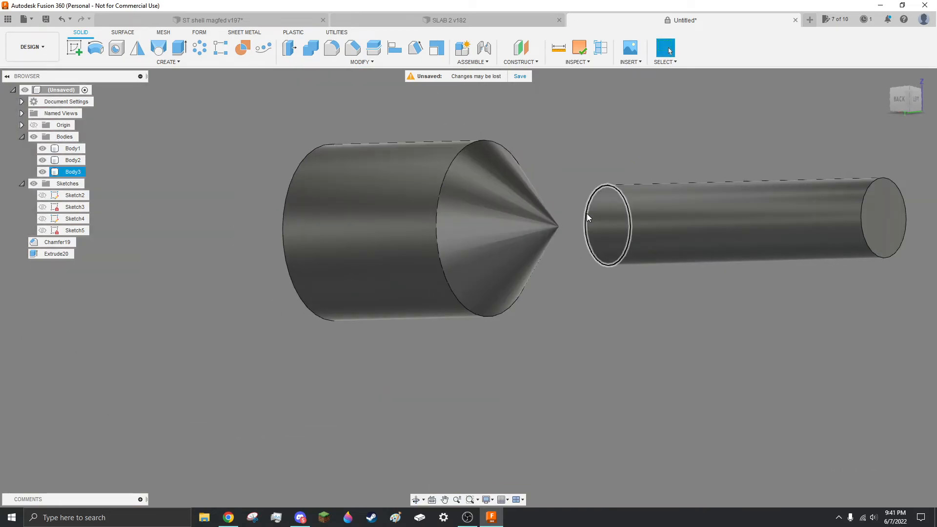
key(ctrl+z)
Delete the small flared rim, then the middle cylinder and its chamfer, so the thin shaft meets the head's cone
scroll(581, 155, up, 4)
shift+middle_drag(581, 154, 613, 184)
scroll(576, 164, up, 4)
click(569, 169)
key(Delete)
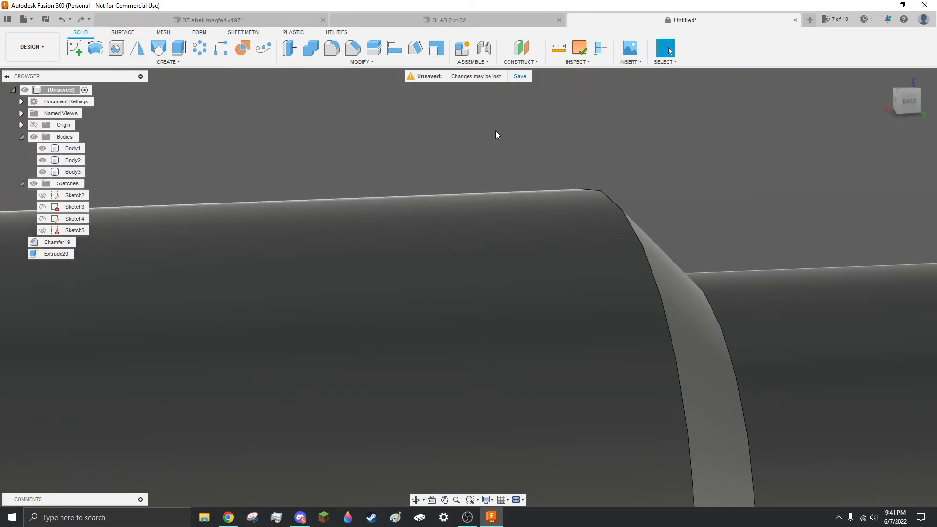
scroll(496, 130, down, 4)
click(581, 249)
ctrl+click(539, 238)
key(Delete)
Check the radii of the screw body's shaft and head against the matching hole in the orange disc
scroll(443, 181, down, 4)
scroll(396, 142, down, 4)
shift+middle_drag(466, 224, 445, 204)
click(445, 204)
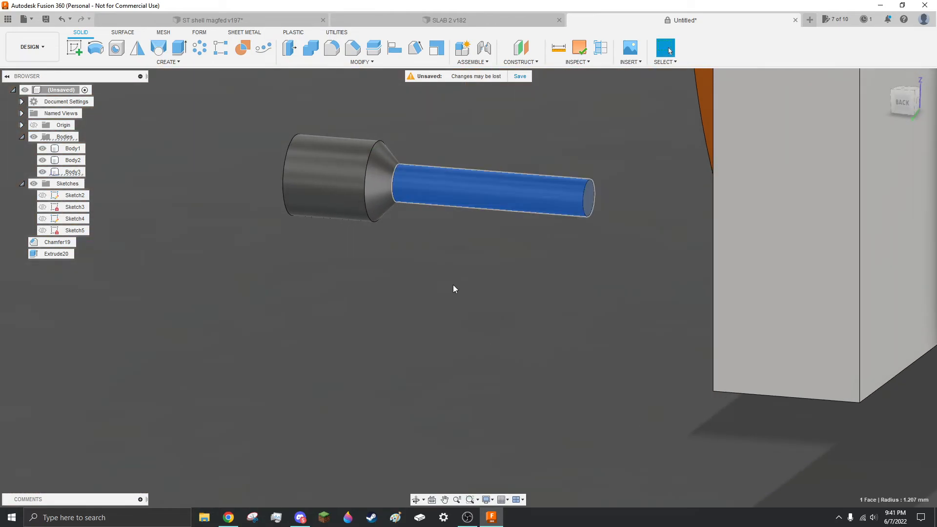
click(346, 196)
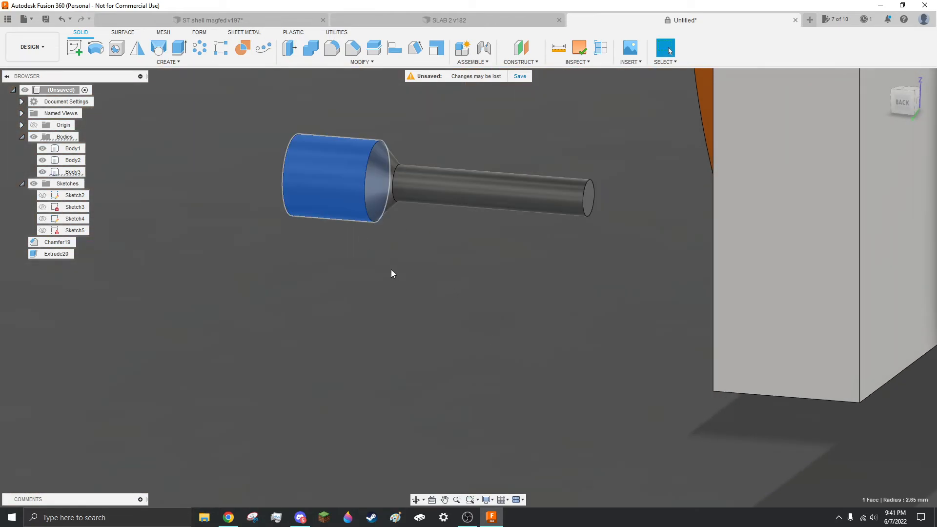
scroll(494, 334, down, 4)
shift+middle_drag(470, 360, 655, 297)
scroll(655, 296, down, 4)
scroll(390, 268, up, 3)
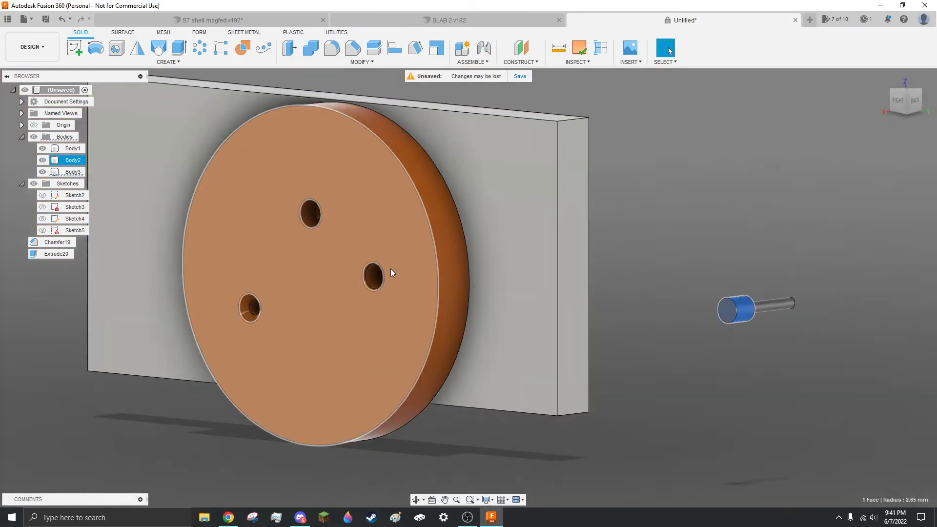
scroll(378, 278, up, 5)
click(380, 284)
scroll(371, 275, down, 6)
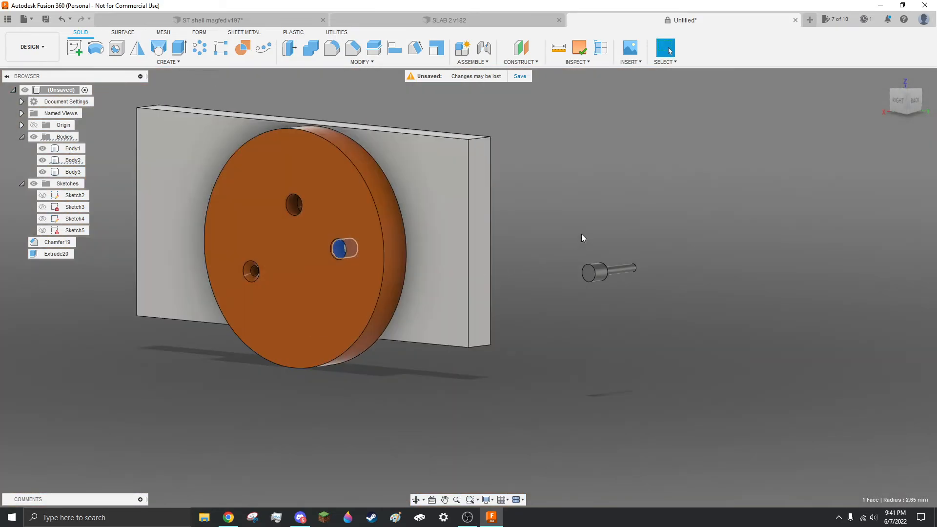
scroll(600, 273, up, 7)
click(585, 262)
scroll(500, 178, down, 3)
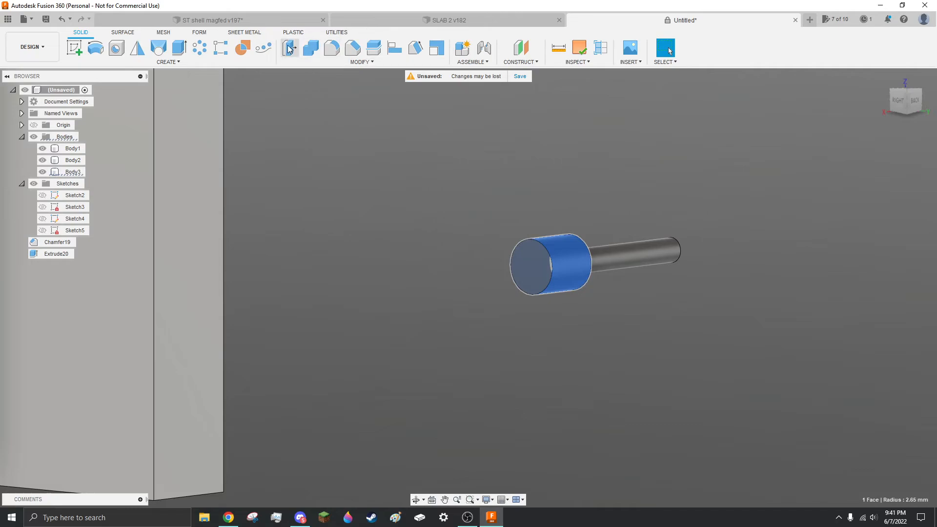
scroll(600, 170, up, 2)
key(Escape)
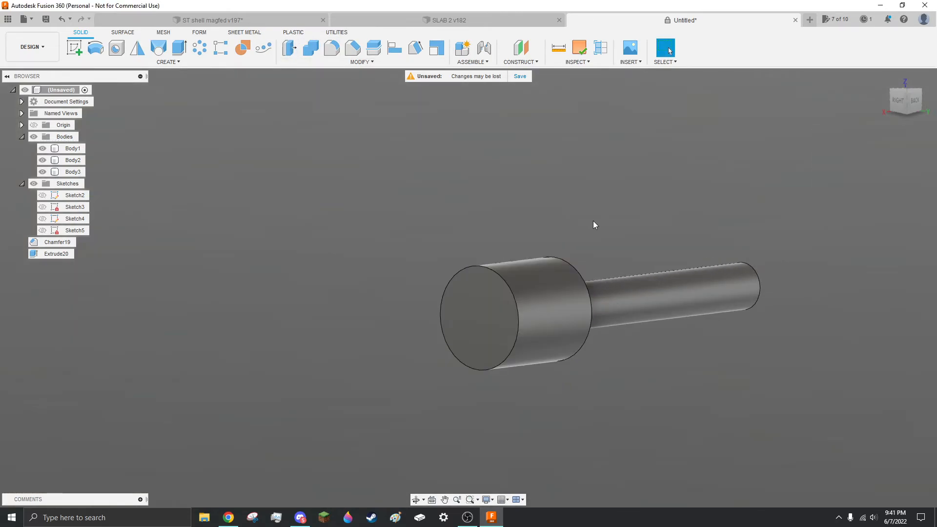
Lengthen the screw body in both directions by offsetting the end faces of its head and shaft outward
scroll(593, 220, up, 3)
shift+middle_drag(571, 339, 525, 347)
scroll(515, 302, down, 4)
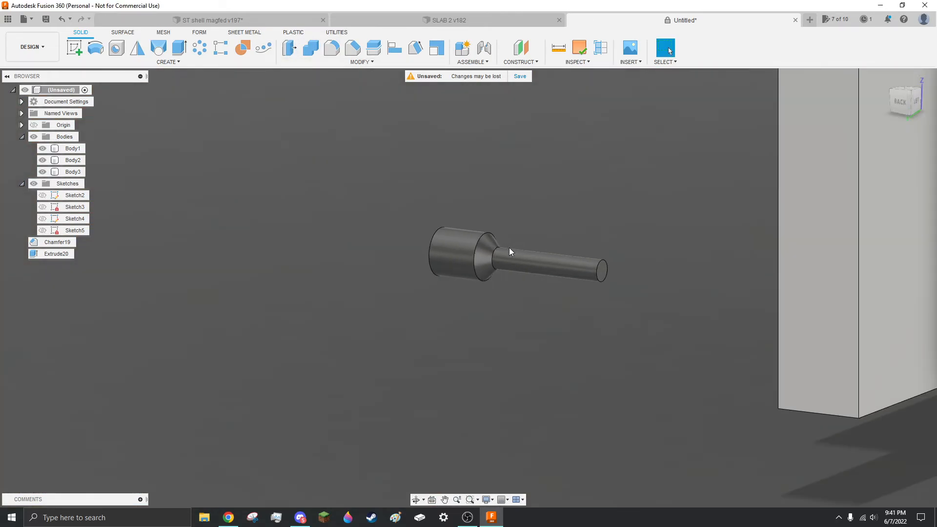
scroll(509, 248, up, 3)
scroll(381, 320, down, 5)
shift+middle_drag(381, 320, 469, 332)
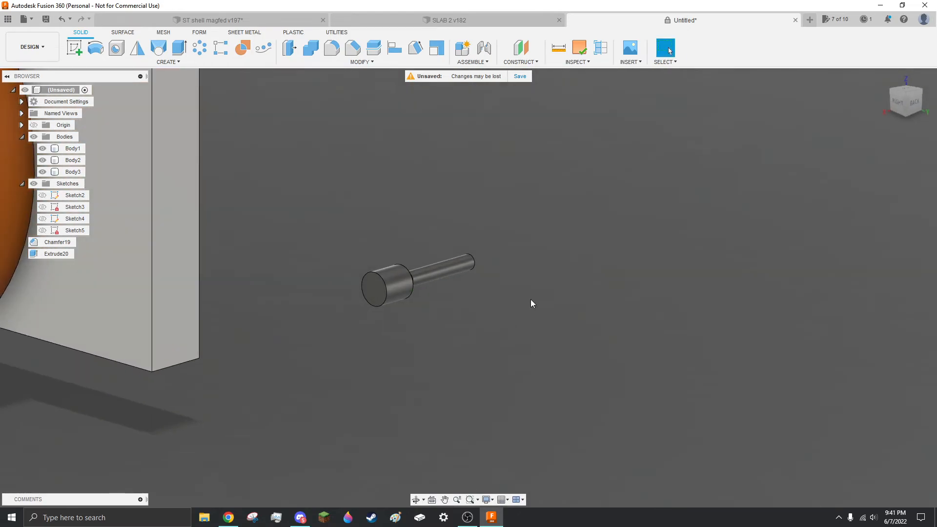
scroll(367, 298, up, 5)
shift+middle_drag(469, 235, 383, 244)
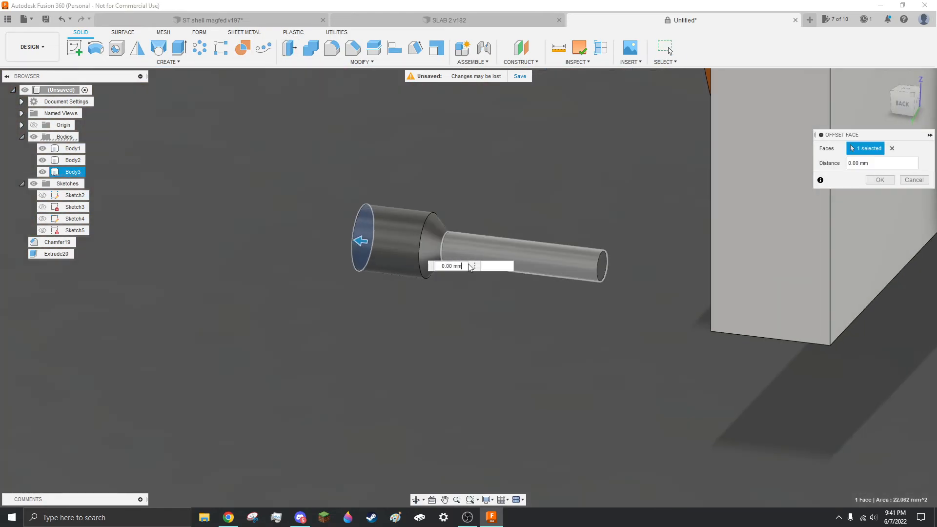
scroll(607, 267, up, 3)
scroll(607, 267, down, 3)
click(607, 267)
drag(615, 265, 793, 286)
key(Return)
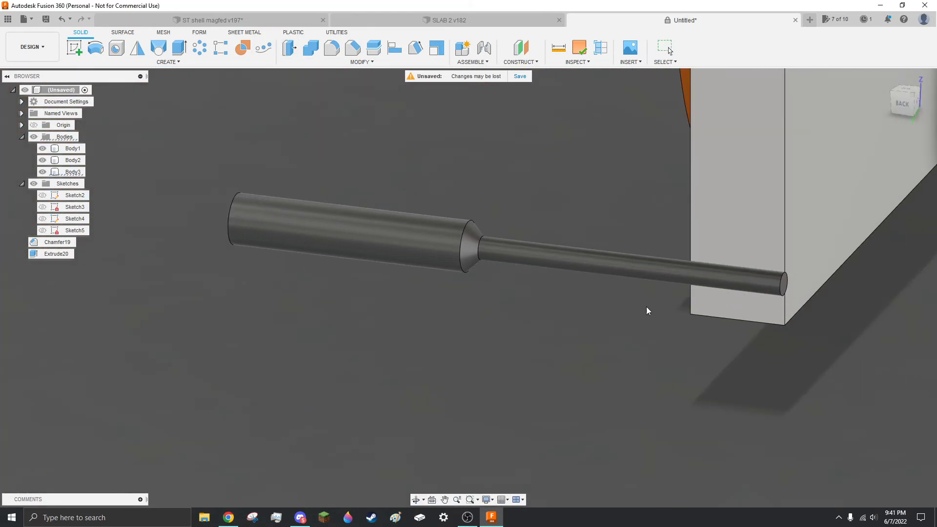
Move the screw body -100 mm along Y back into the disc and raise it above the existing holes
scroll(508, 324, down, 4)
shift+middle_drag(509, 327, 593, 340)
key(m)
click(472, 294)
scroll(523, 300, down, 3)
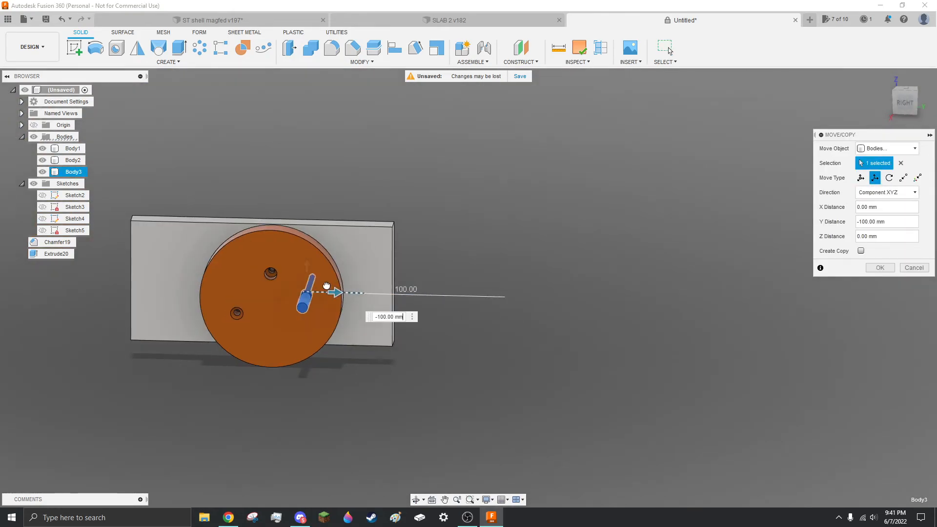
scroll(327, 286, up, 4)
drag(332, 338, 336, 218)
Rotate the screw body 35 degrees about the Y axis with a free move
shift+middle_drag(344, 248, 278, 264)
scroll(279, 264, down, 4)
scroll(273, 261, up, 4)
scroll(258, 240, up, 1)
click(861, 178)
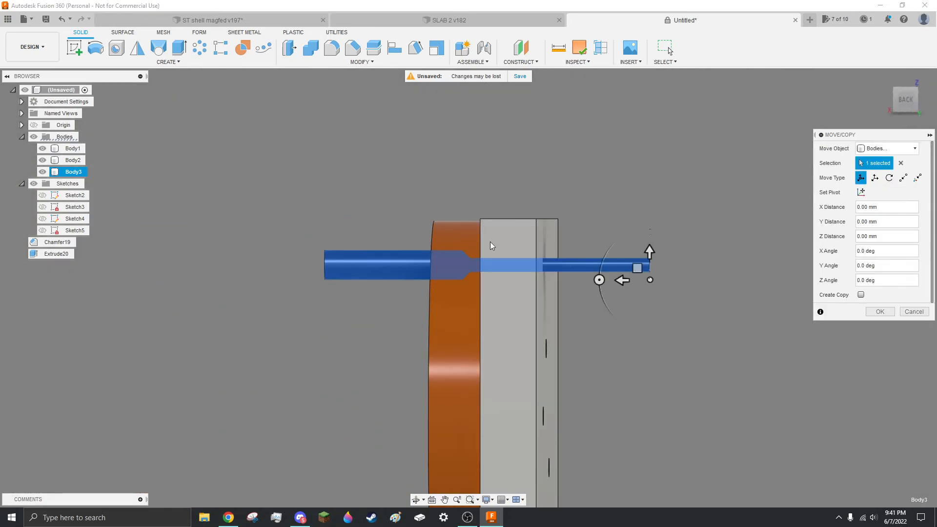
scroll(410, 239, up, 4)
drag(727, 311, 731, 342)
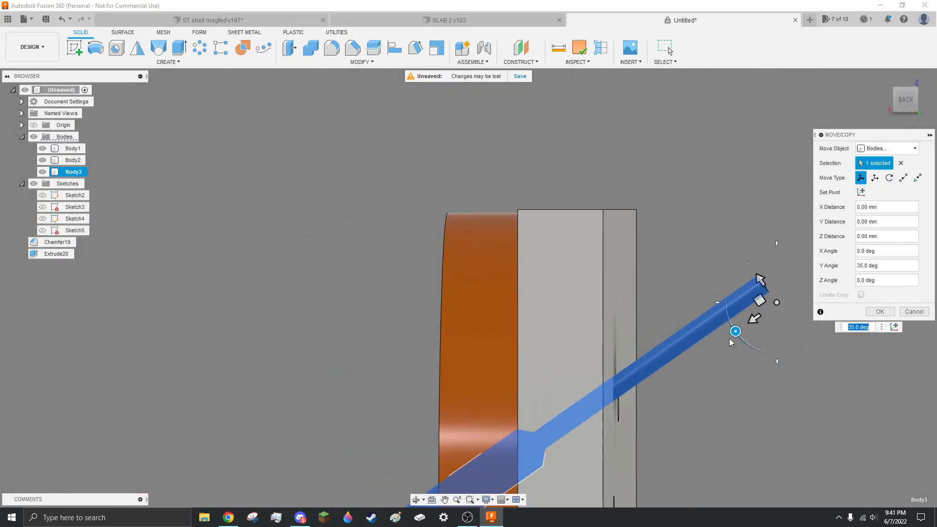
Shift the tilted screw body by -6.84, 0.084 and 14.75 mm in X, Y and Z so it crosses disc and plate
drag(776, 304, 718, 215)
shift+middle_drag(718, 215, 552, 317)
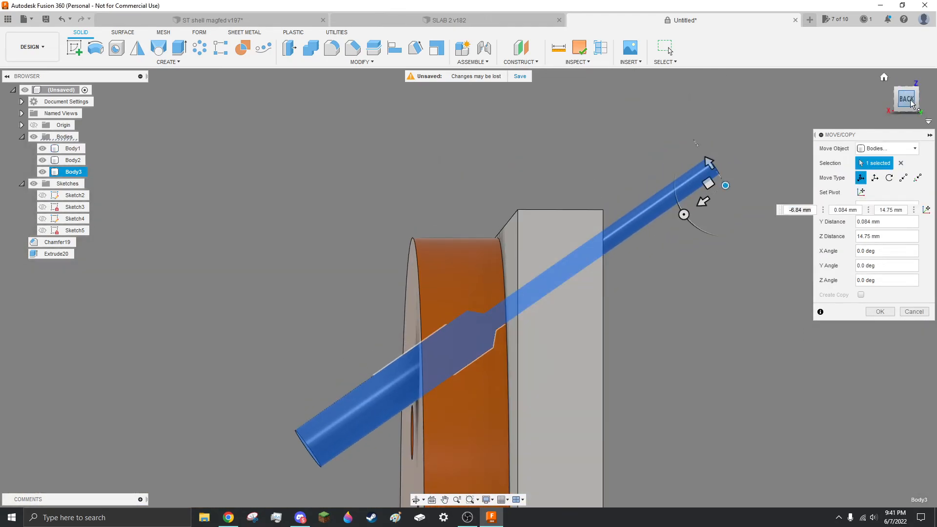
click(910, 102)
scroll(479, 389, up, 3)
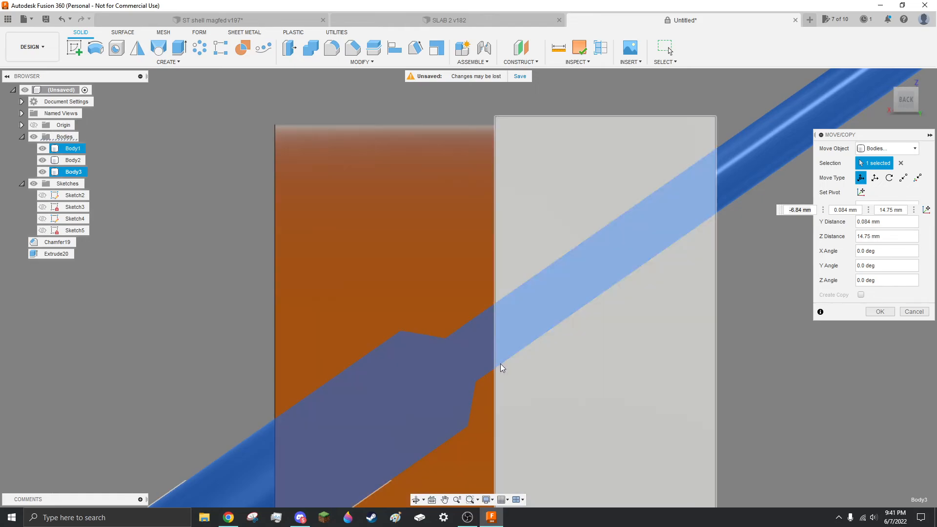
scroll(498, 367, down, 5)
key(Escape)
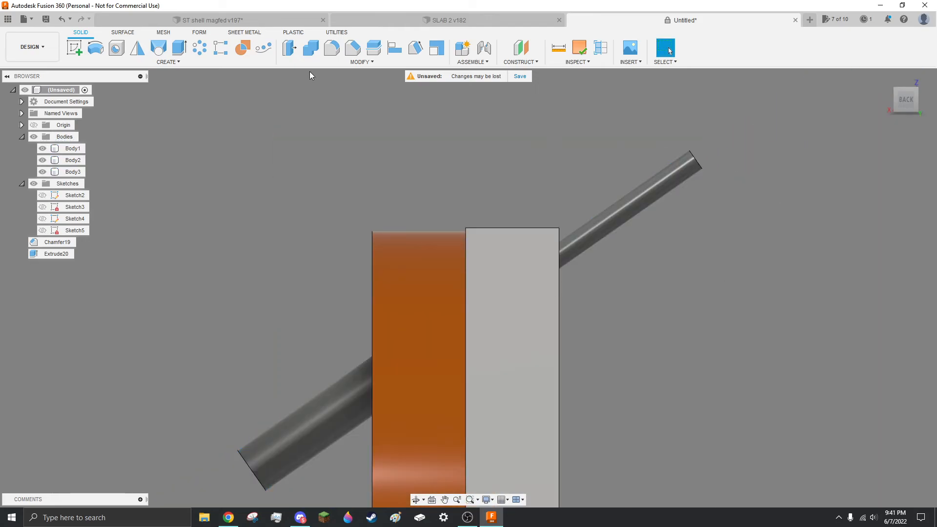
Cut the tilted screw body out of the grey plate with Combine, keeping the tool body
shift+middle_drag(332, 116, 384, 138)
click(311, 48)
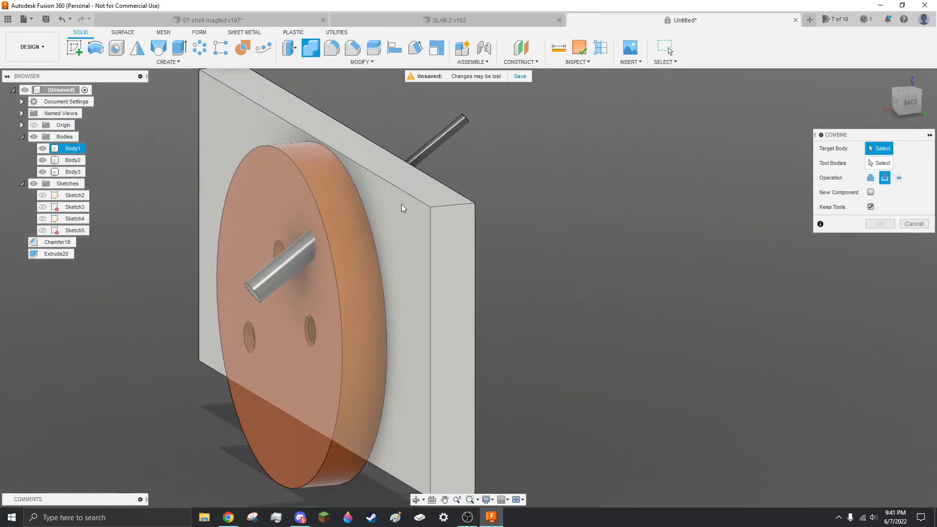
click(432, 153)
click(868, 228)
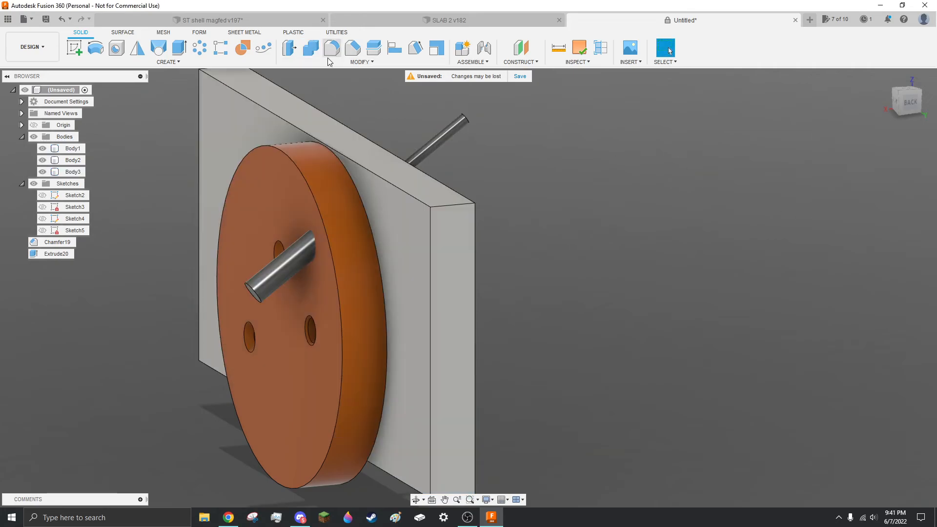
Cut the tilted screw body out of the orange disc with Combine and hide the screw body
click(315, 53)
click(314, 167)
click(301, 263)
key(Return)
click(310, 255)
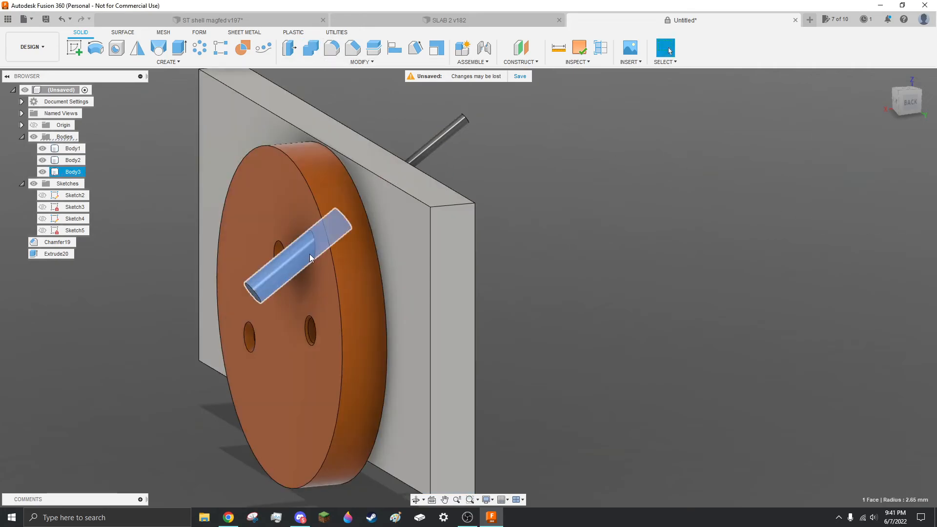
key(v)
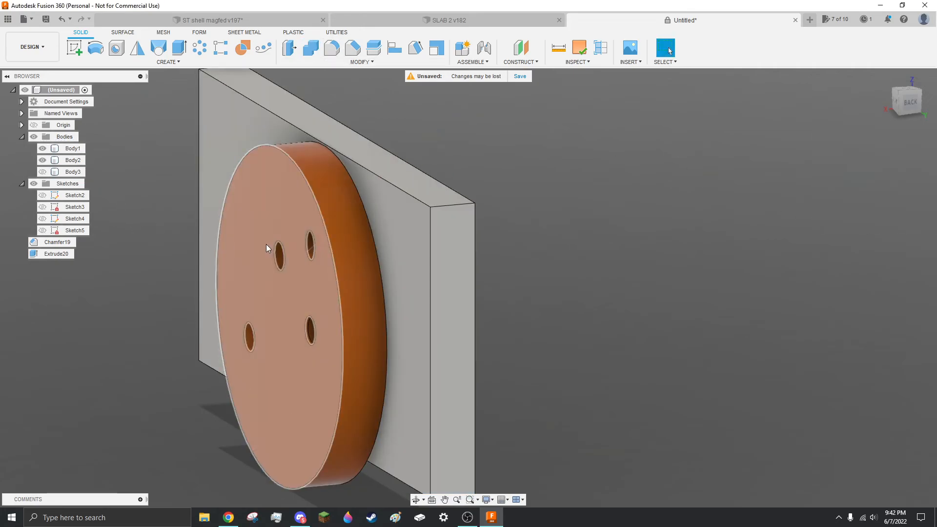
Chamfer the outer rim of the new angled hole on the orange disc's face
scroll(272, 250, up, 4)
shift+middle_drag(274, 252, 386, 238)
scroll(386, 238, down, 5)
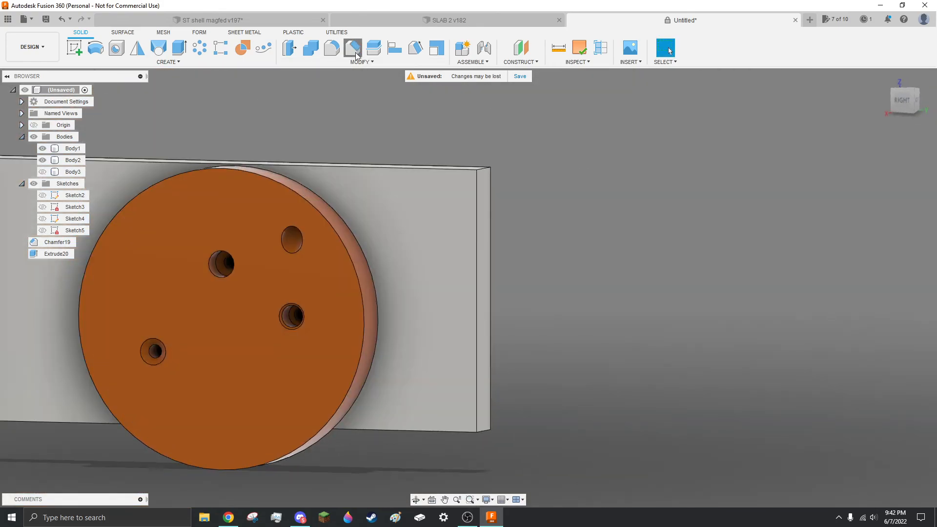
click(353, 48)
scroll(298, 259, up, 3)
click(303, 256)
key(Return)
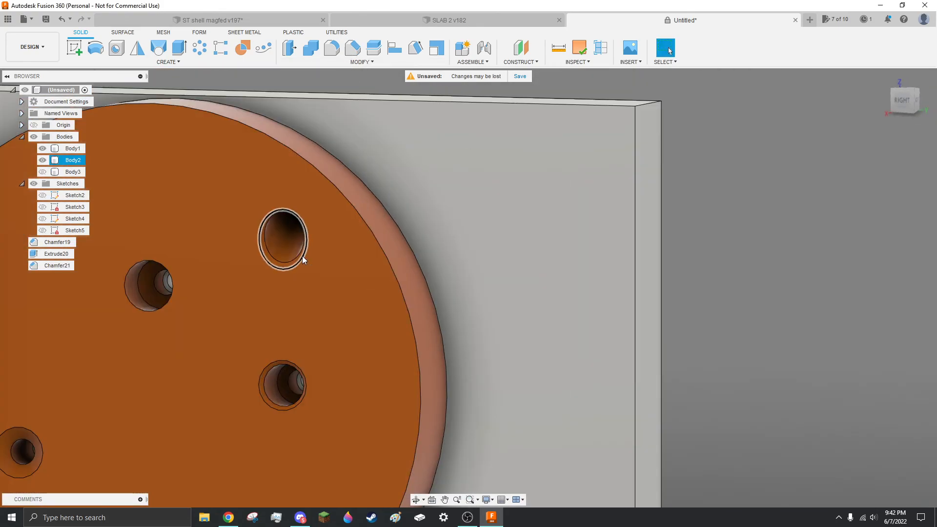
Chamfer an edge of the narrow bore inside the angled hole by 0.2 mm
scroll(261, 154, up, 5)
shift+middle_drag(376, 366, 394, 328)
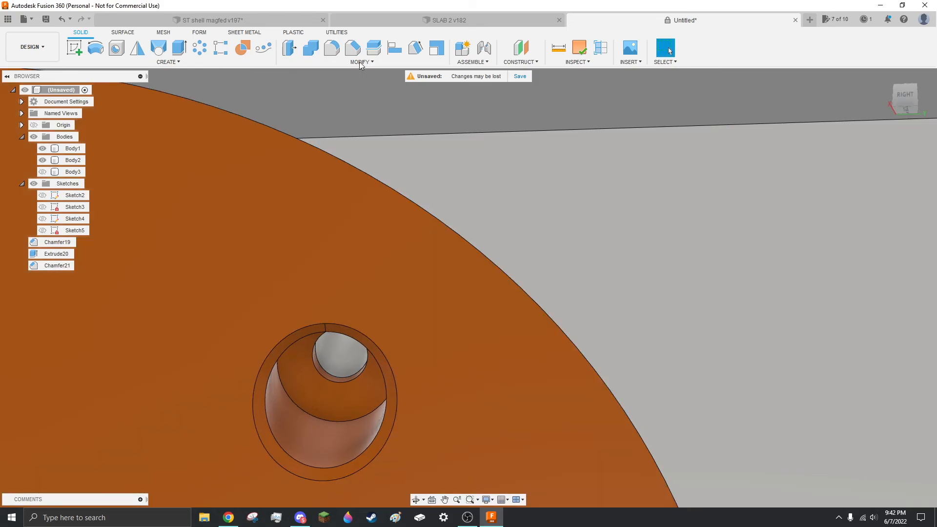
click(353, 48)
text(.2)
key(Return)
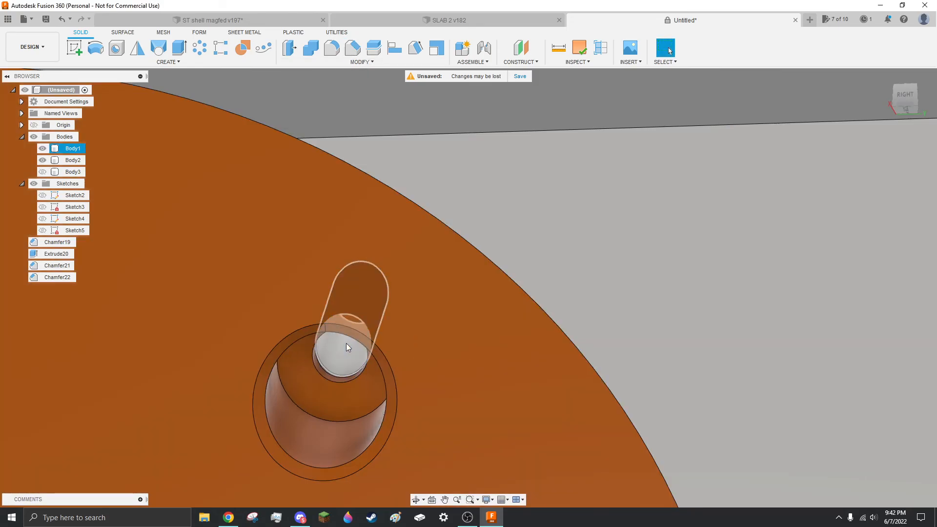
Offset the narrow bore face of the orange disc's angled hole, setting the distance to 1.5 mm
scroll(334, 381, up, 4)
shift+middle_drag(354, 367, 374, 344)
click(374, 344)
scroll(374, 344, down, 4)
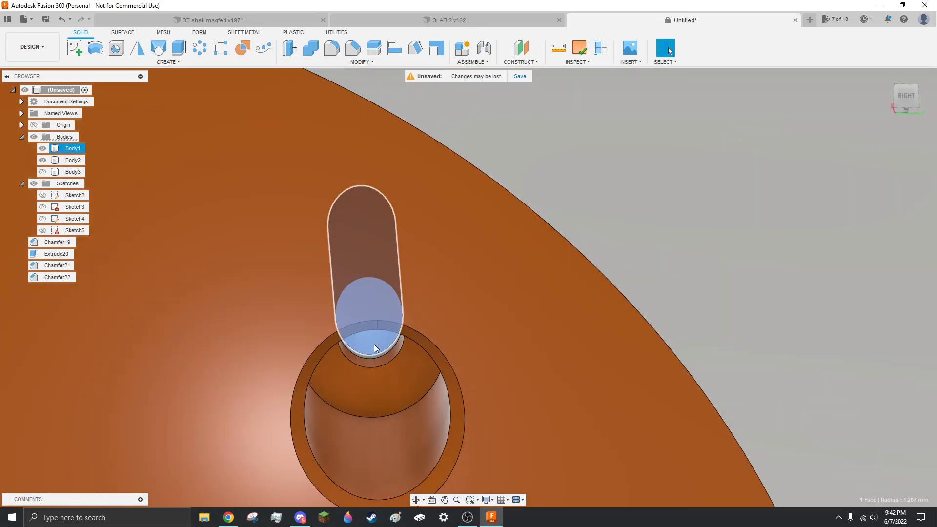
scroll(384, 360, up, 4)
click(367, 321)
scroll(366, 321, down, 2)
scroll(366, 321, down, 2)
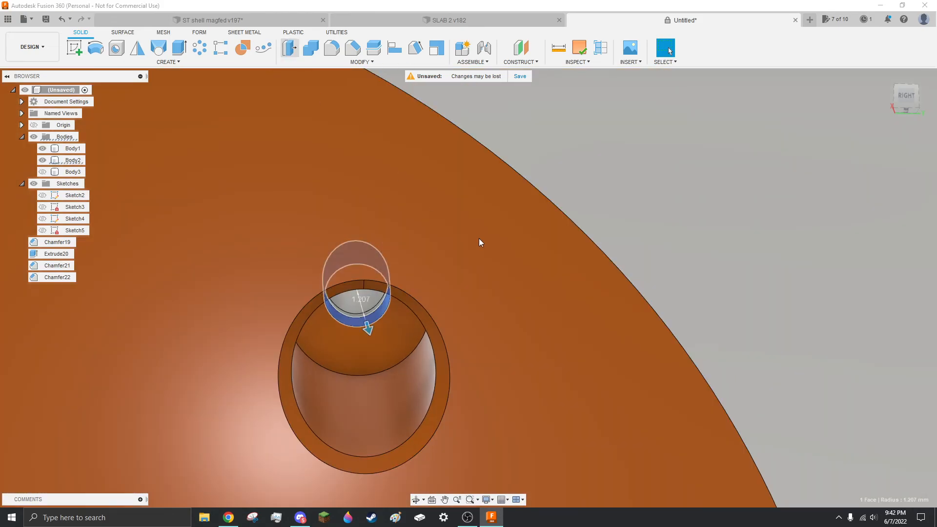
text(1.5)
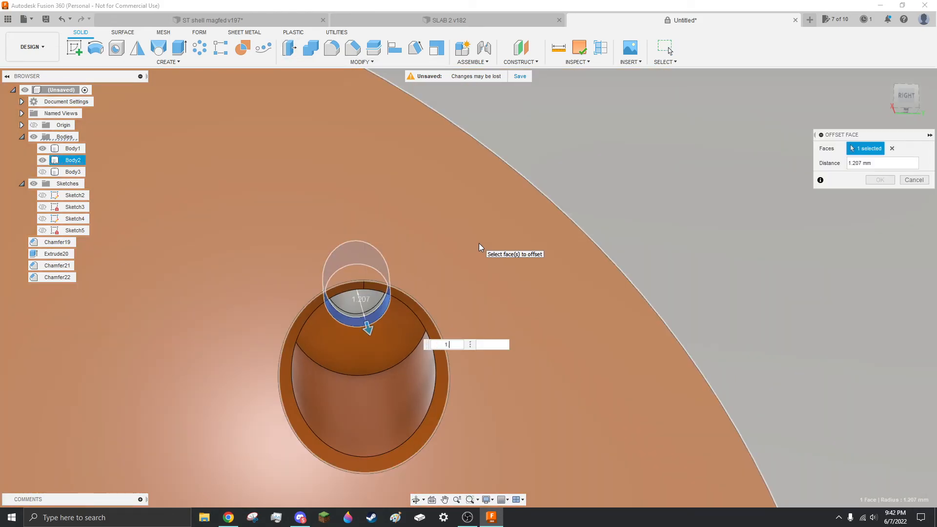
key(Return)
Inspect the edges of the enlarged bore in the orange disc against the chamfered bore in the grey plate beneath
scroll(401, 283, up, 4)
mouse_move(408, 326)
shift+middle_down()
mouse_move(401, 340)
mouse_move(401, 318)
shift+middle_up()
double_click(403, 335)
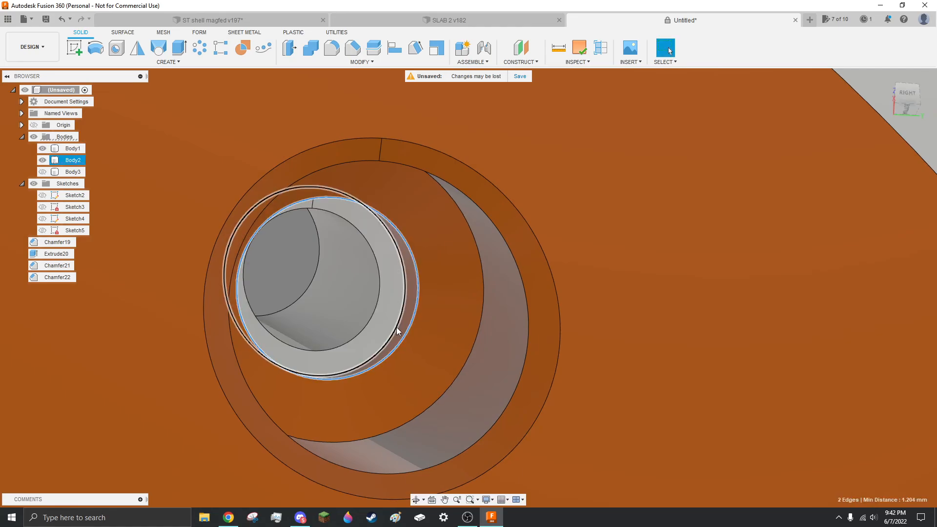
scroll(429, 282, down, 3)
mouse_move(429, 284)
shift+middle_down()
mouse_move(425, 309)
mouse_move(394, 308)
mouse_move(464, 299)
mouse_move(489, 285)
mouse_move(435, 307)
mouse_move(426, 288)
shift+middle_up()
scroll(396, 253, up, 5)
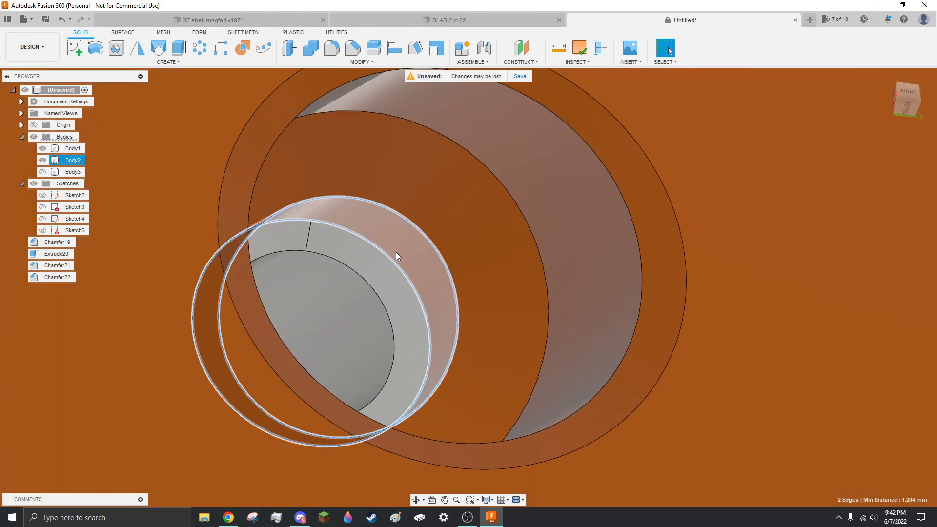
scroll(394, 237, down, 5)
scroll(393, 252, down, 5)
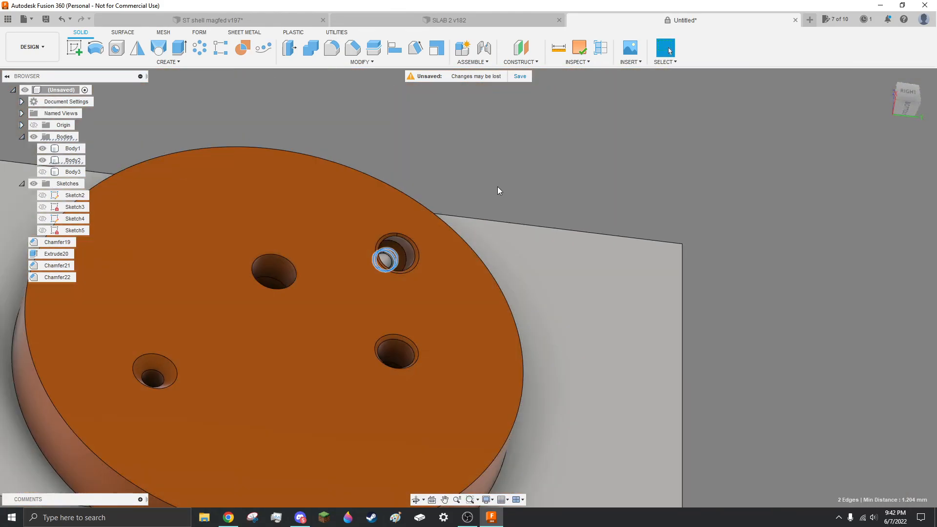
Review the angled hole and the other screw holes on the orange disc and grey plate from several angles
scroll(393, 259, up, 4)
shift+middle_drag(393, 258, 350, 282)
click(465, 409)
click(338, 274)
scroll(339, 274, up, 4)
shift+middle_drag(335, 407, 441, 390)
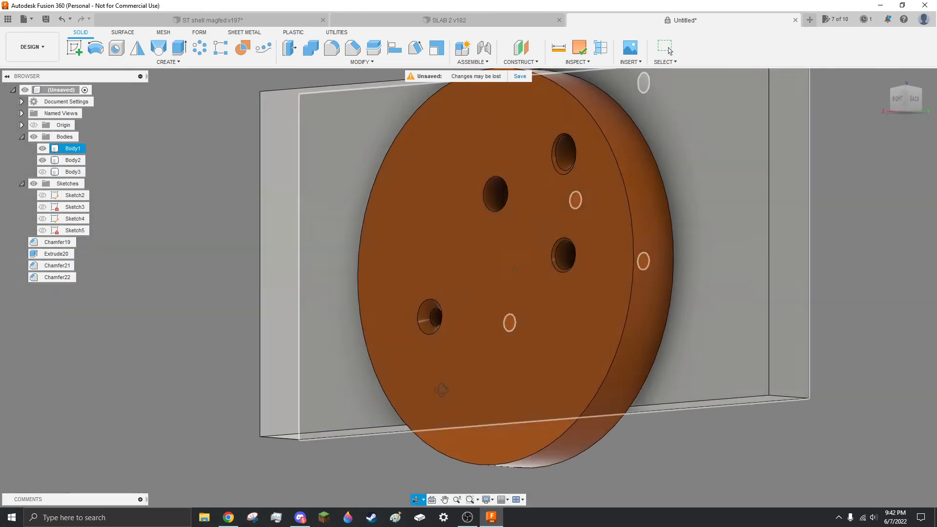
shift+middle_drag(441, 390, 462, 390)
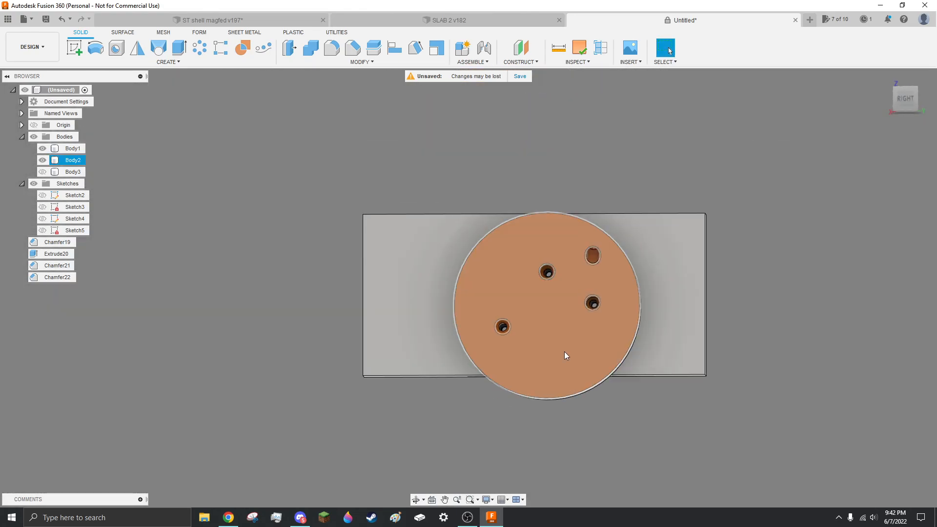
shift+middle_drag(513, 432, 546, 435)
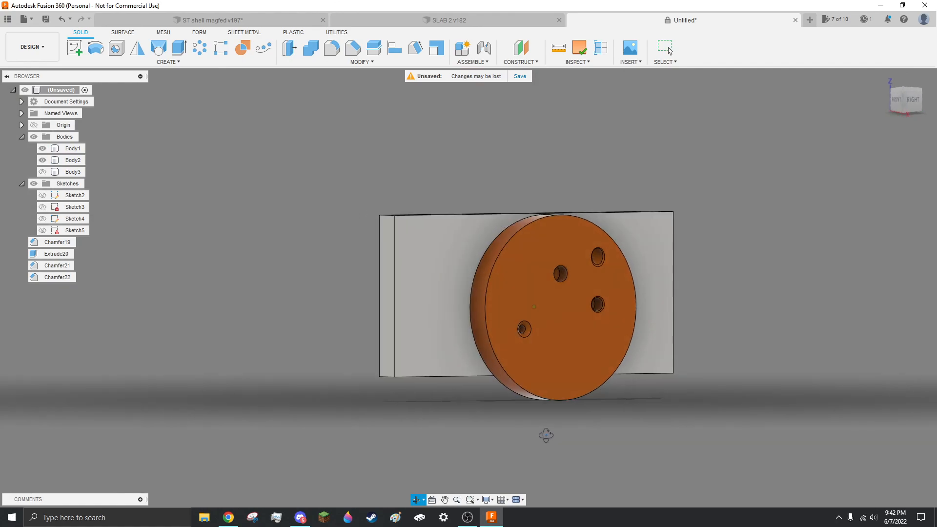
scroll(693, 324, up, 4)
middle_drag(693, 324, 753, 339)
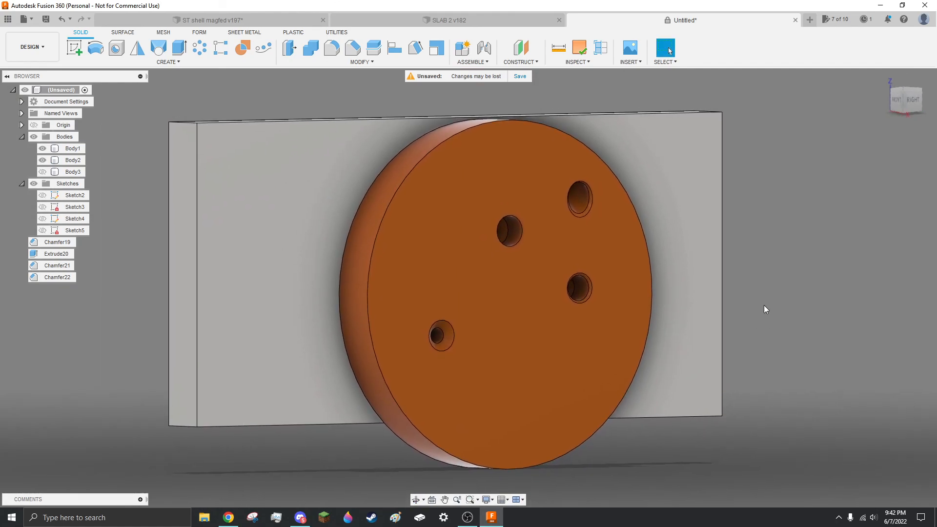